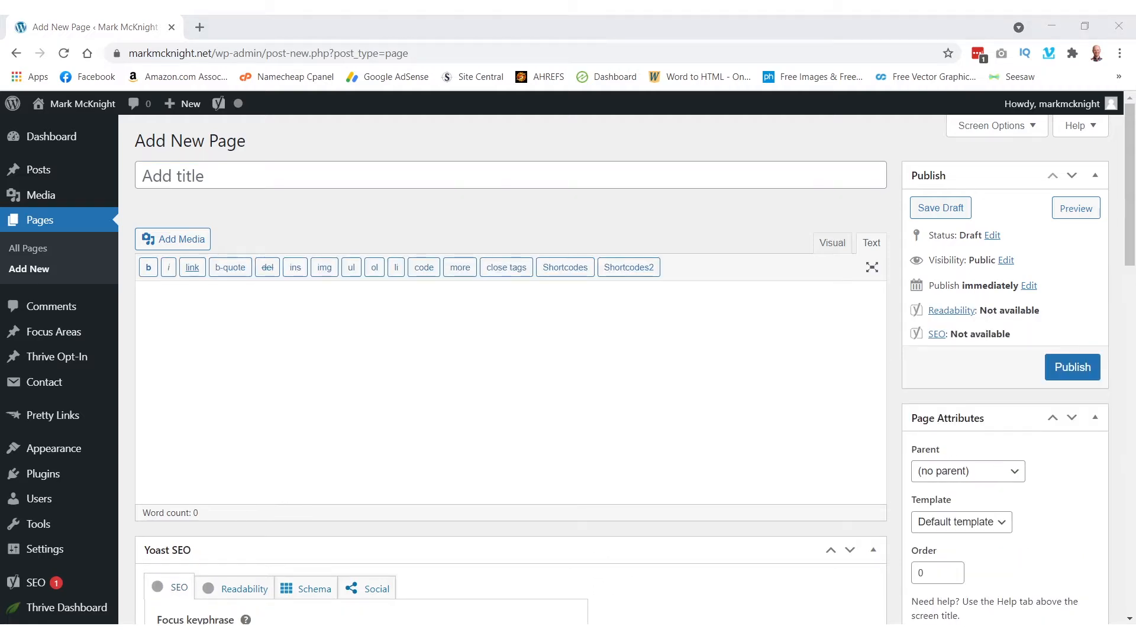
# Title the page "Discover How To Start An Online Business That Actually Works!" and replace the SEO title variables with the same text.
pyautogui.click(330, 177)
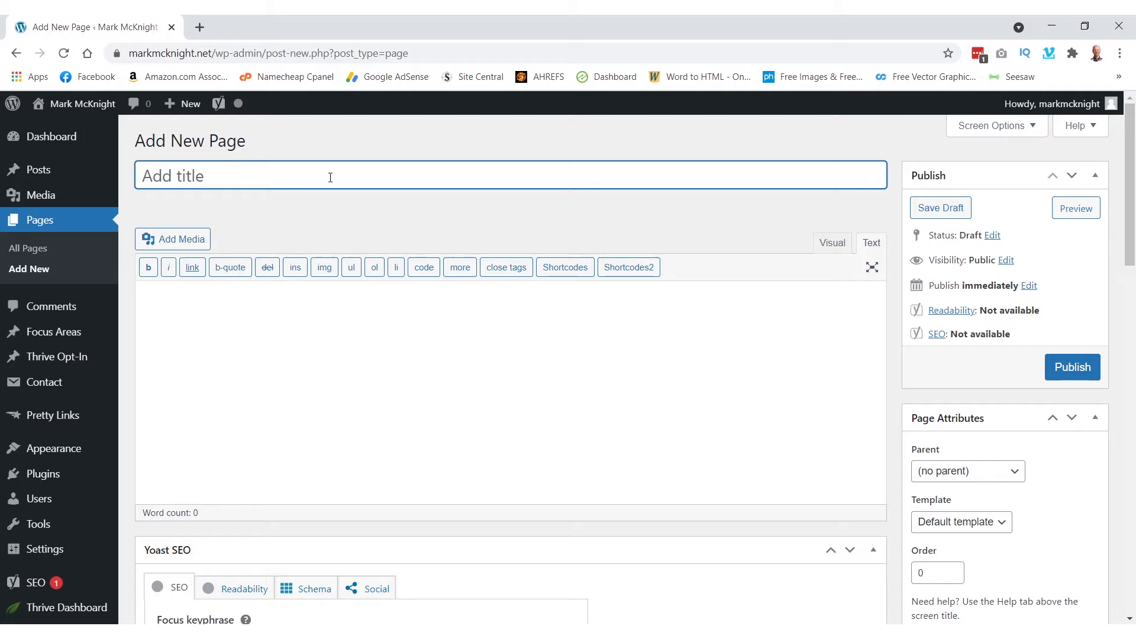
pyautogui.write('Discover How To Start An Online Business That Actually Works!')
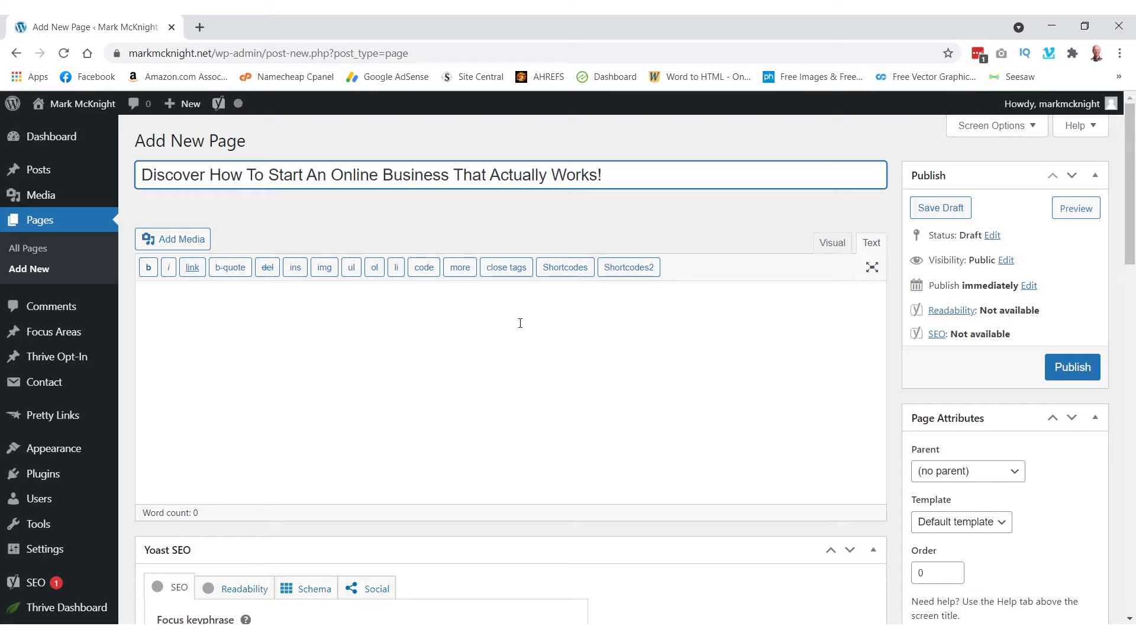
pyautogui.scroll(-10, 520, 323)
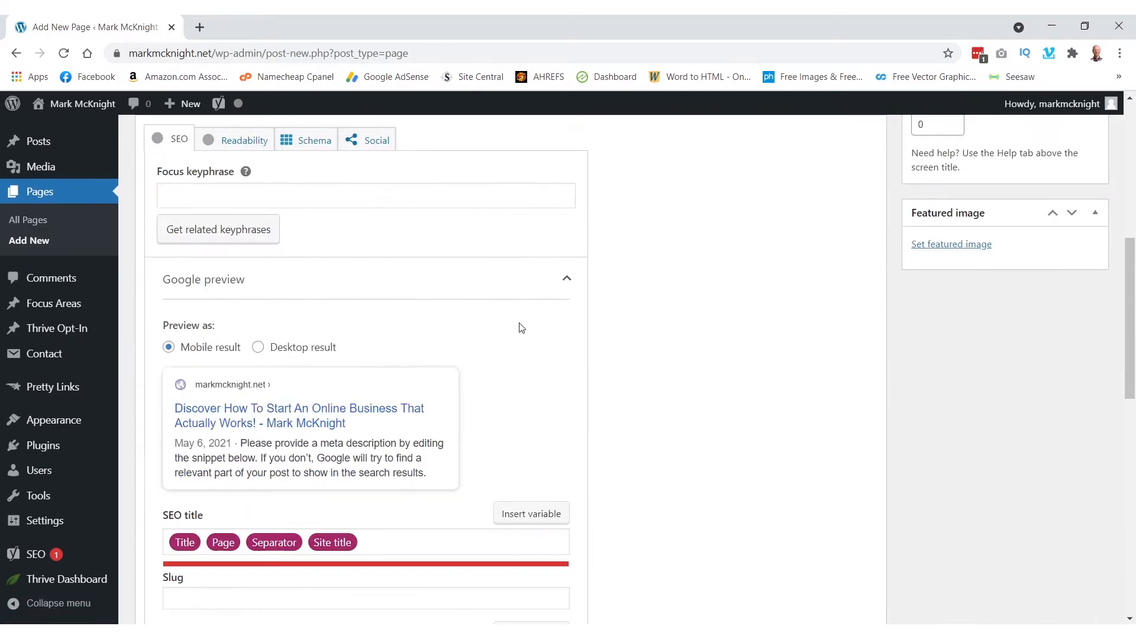
pyautogui.click(358, 355)
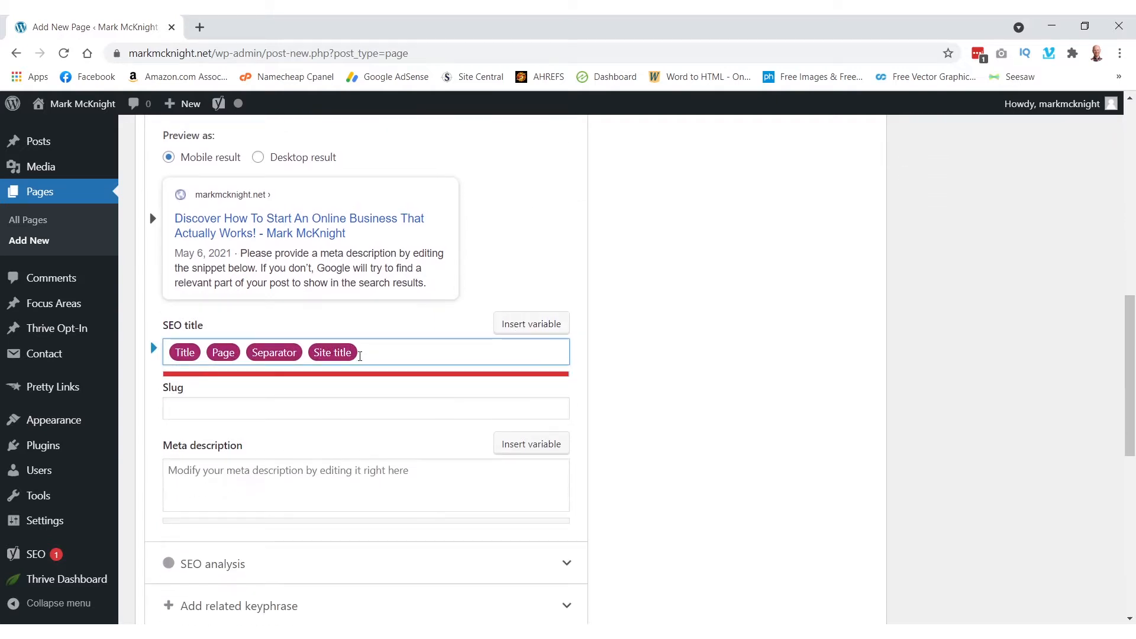
pyautogui.press('BackSpace')
pyautogui.press('BackSpace')
pyautogui.press('BackSpace')
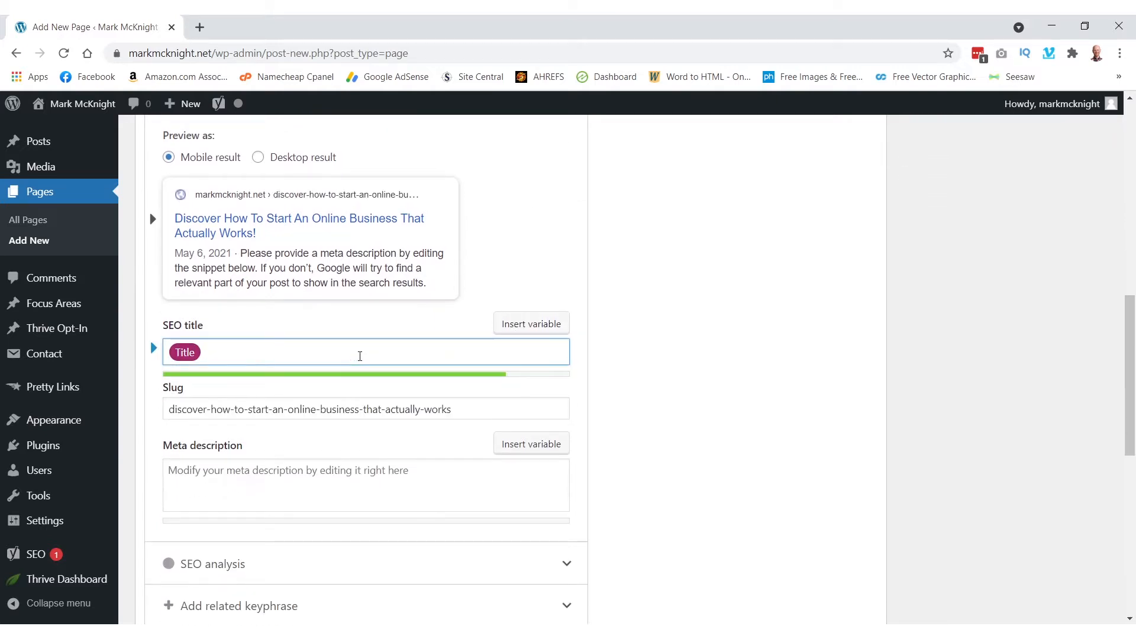
pyautogui.press('BackSpace')
pyautogui.write('Discover How To Start An Online Business That Actually Works!')
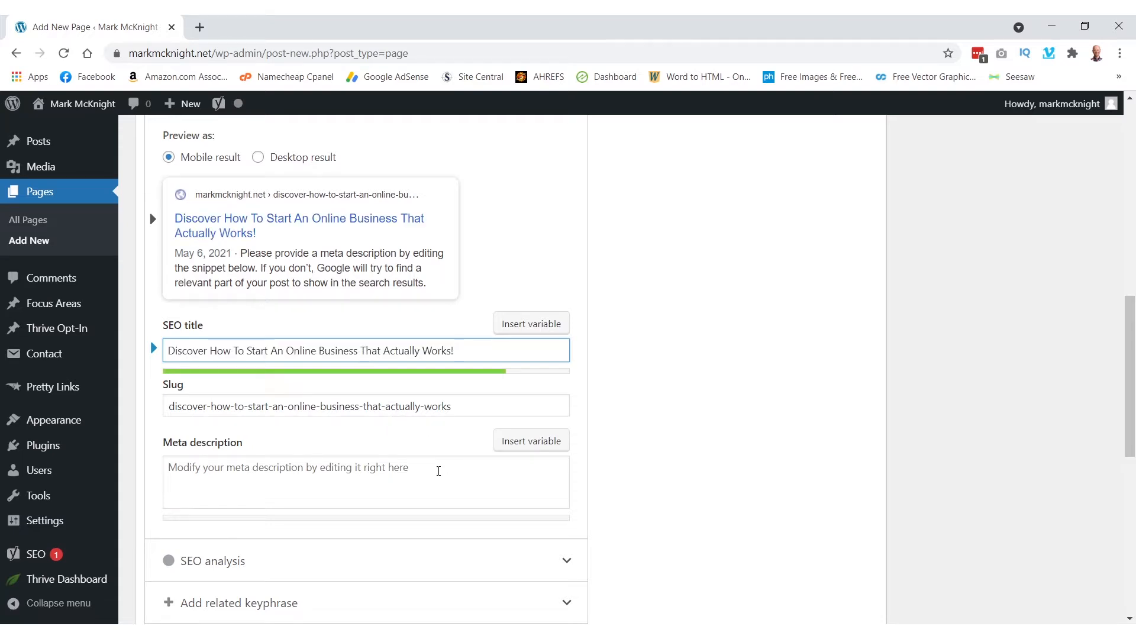
# Add "Where are the markets?" as a Heading 2 below the paragraph about the basic approach.
pyautogui.scroll(10, 438, 471)
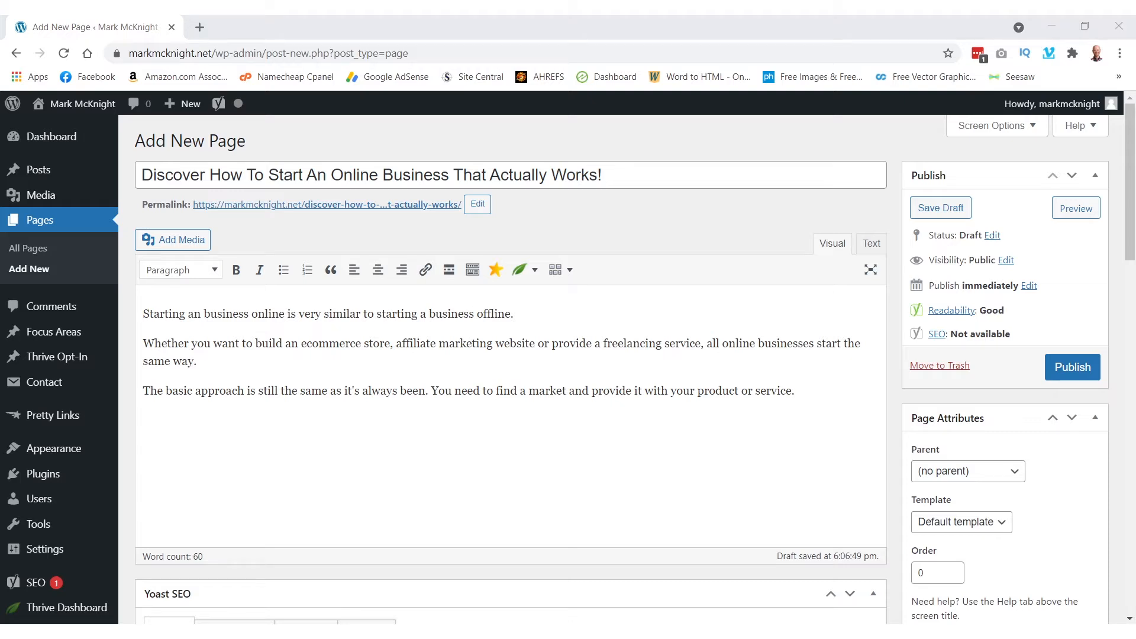
pyautogui.click(797, 390)
pyautogui.press('Return')
pyautogui.write('Where are the markets?')
pyautogui.moveTo(143, 421); pyautogui.dragTo(269, 415)
pyautogui.click(215, 272)
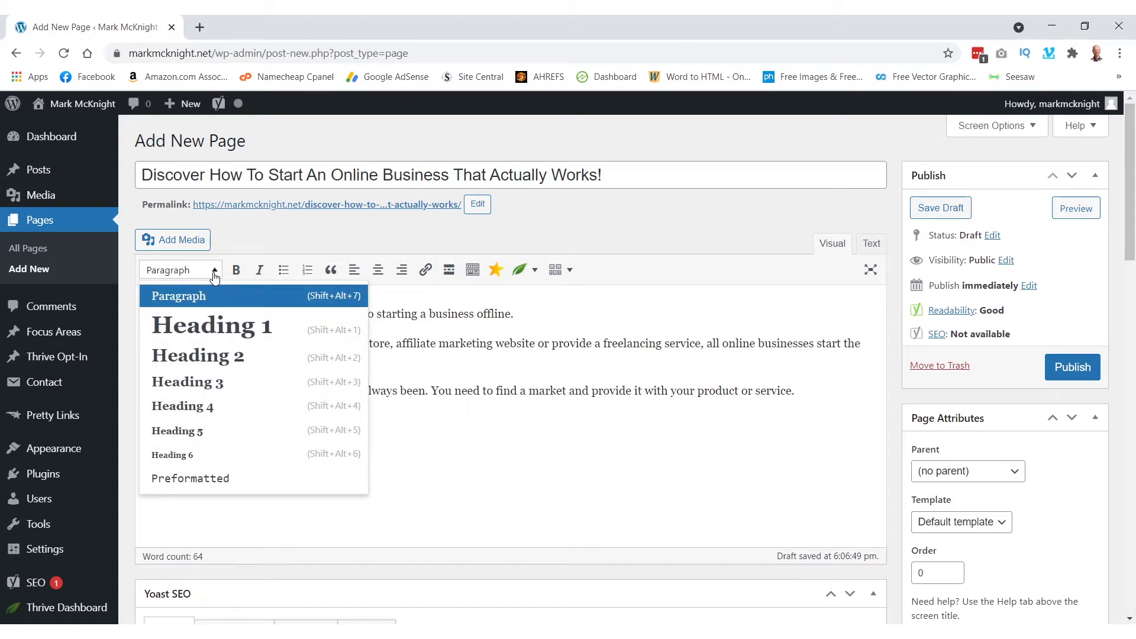
pyautogui.click(213, 356)
# Write three paragraphs under the markets heading about online groups like YouTube and Facebook, choosing a product or service, and hanging out in those markets.
pyautogui.click(370, 431)
pyautogui.press('Return')
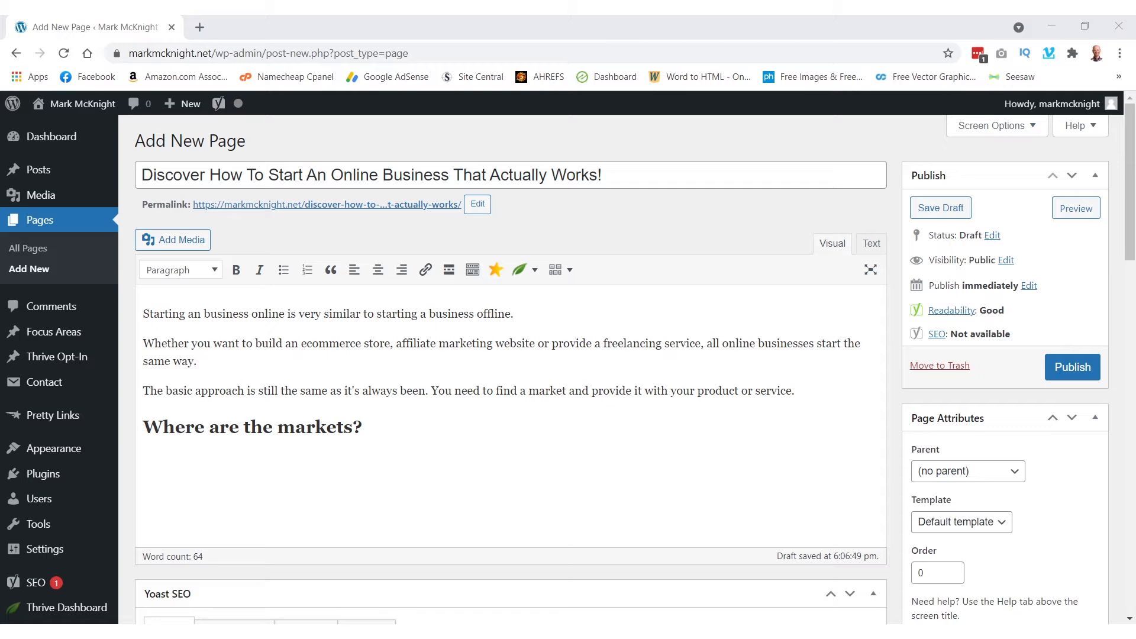
pyautogui.write('The markets or groups of people who hang out online that want to buy something from you could be on YouTube, Facebook, Google search, Twitter, TikTok, Pinterest, Forums, etc. Before you start, you have to decide whether to sell a product or service. Or it could be a mixture of both. Once you have something to sell, then you need to put yourself out there and start hanging out in these markets.')
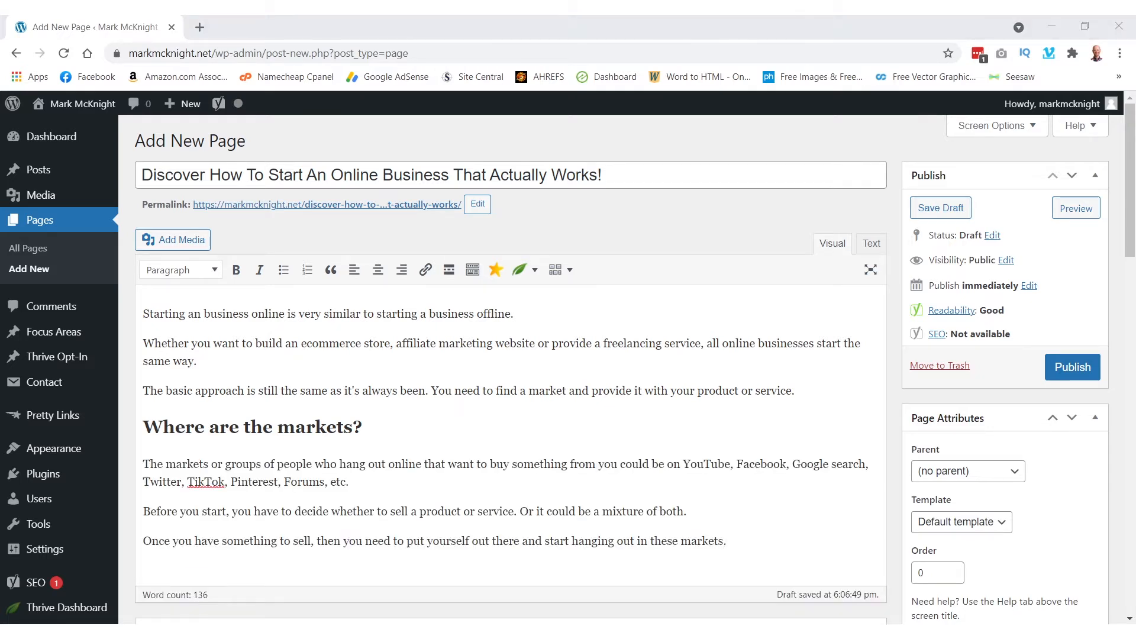
# Add "Creating Your Base" as a Heading 2 after the paragraph about hanging out in these markets.
pyautogui.click(804, 536)
pyautogui.press('Return')
pyautogui.write('Creating Your Base')
pyautogui.moveTo(144, 540); pyautogui.dragTo(243, 540)
pyautogui.click(181, 240)
pyautogui.click(196, 325)
# Write three paragraphs under "Creating Your Base" on a home for goods or services, the Facebook page example, and owning your website.
pyautogui.press('Right')
pyautogui.press('Return')
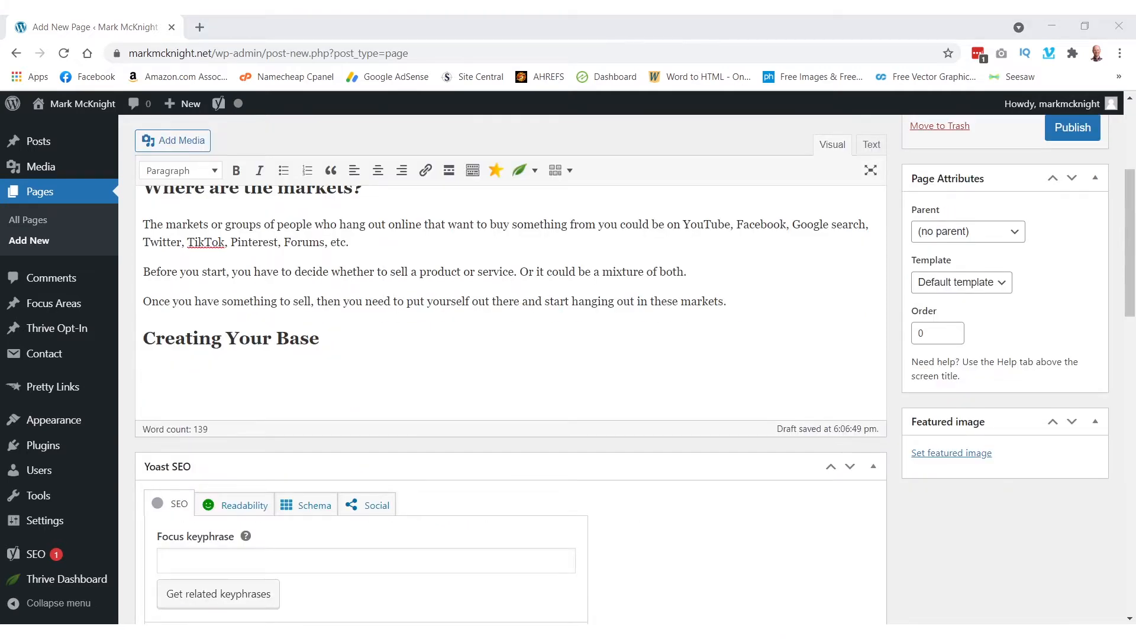
pyautogui.click(188, 378)
pyautogui.write("One of the first things you need to do is create a home for your goods or services. This asset is something that you own that isn't reliant on someone else. Usually a website or online store.")
pyautogui.press('Return')
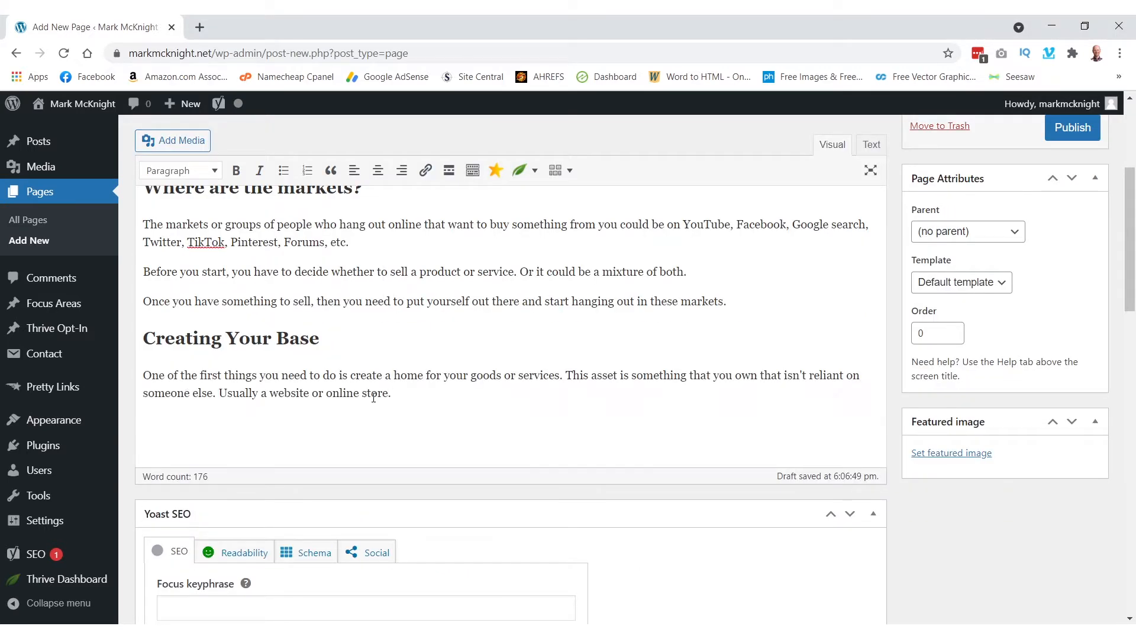
pyautogui.write("For example, if you setup a page on Facebook to sell your services and they decide for some reason that they don't want your page on their website anymore, your whole business could disappear overnight. You have no comeback as you don't own the asset. That's why it's important to create your own base or website that you have full control over. It's the main asset of your online business.")
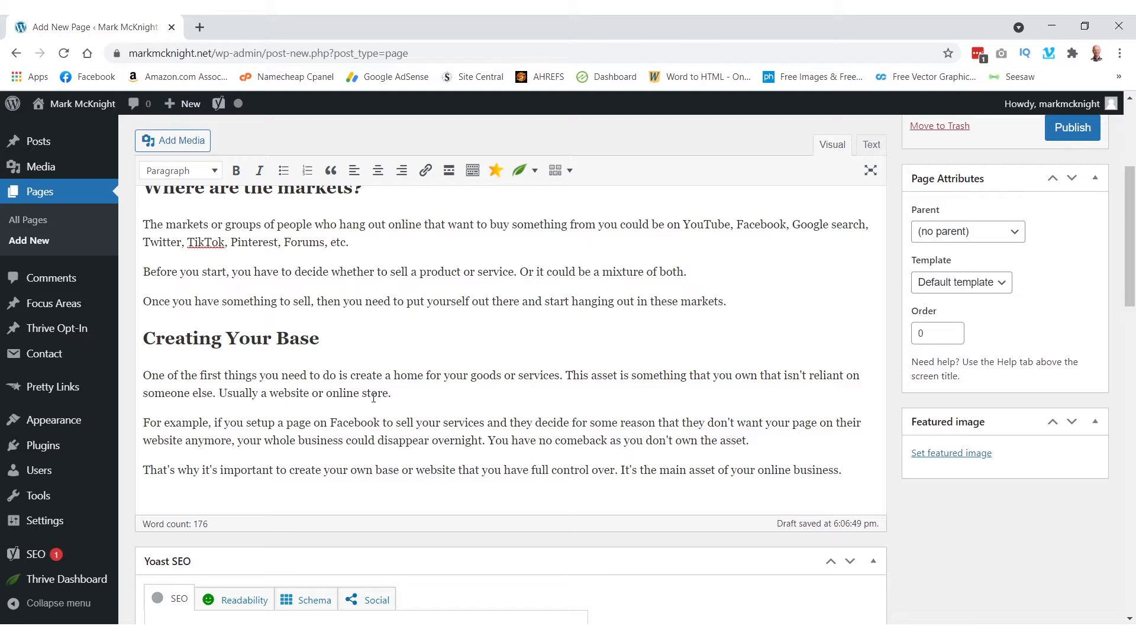
# Add "Putting Yourself Out There" as a Heading 2 below the paragraph about having full control over your website.
pyautogui.press('Return')
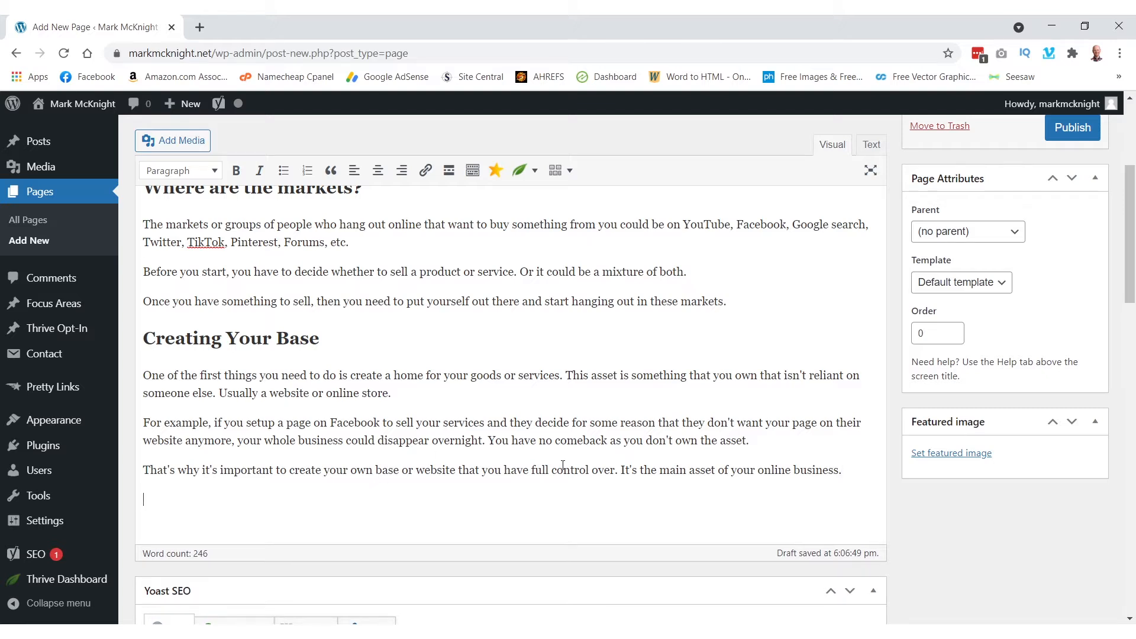
pyautogui.scroll(-2, 541, 588)
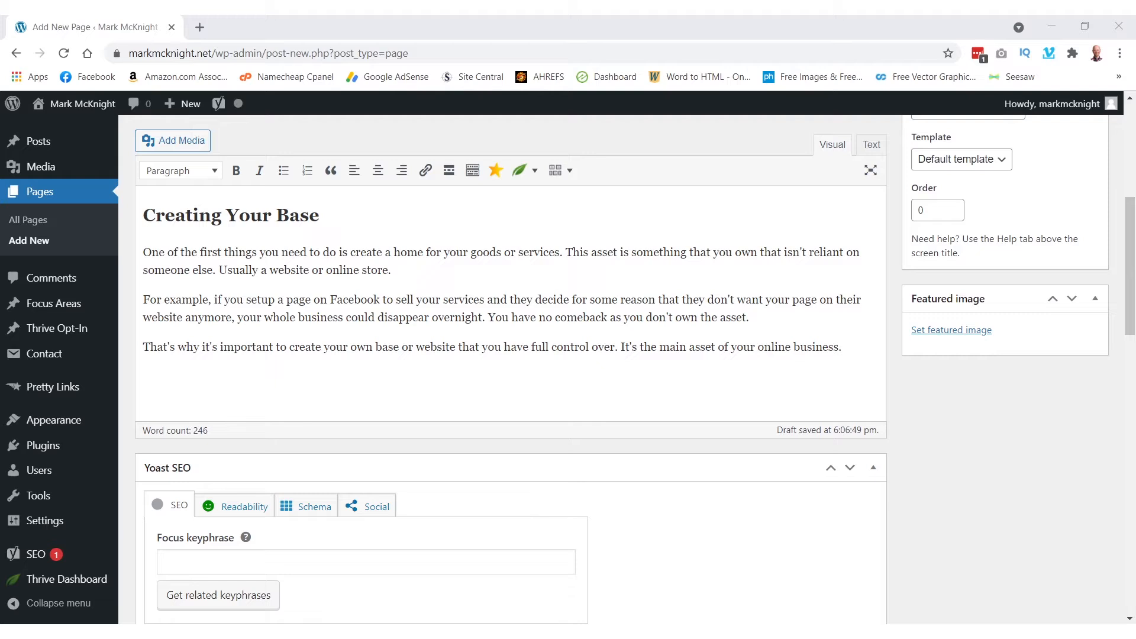
pyautogui.click(238, 363)
pyautogui.write('Putting Yourself Out There')
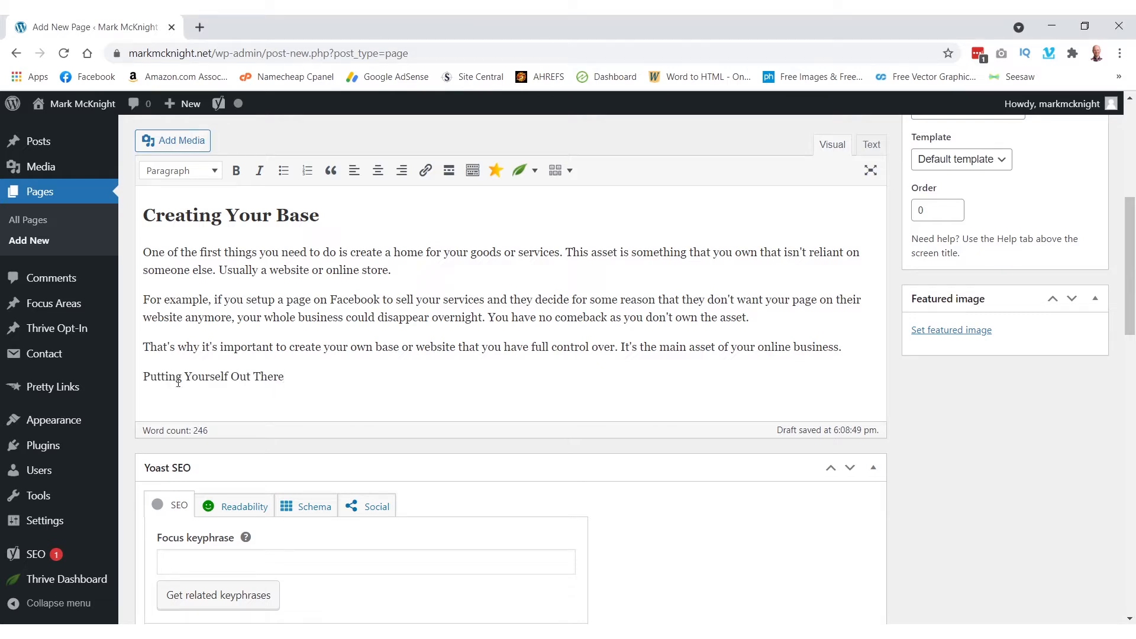
pyautogui.moveTo(143, 376); pyautogui.dragTo(286, 373)
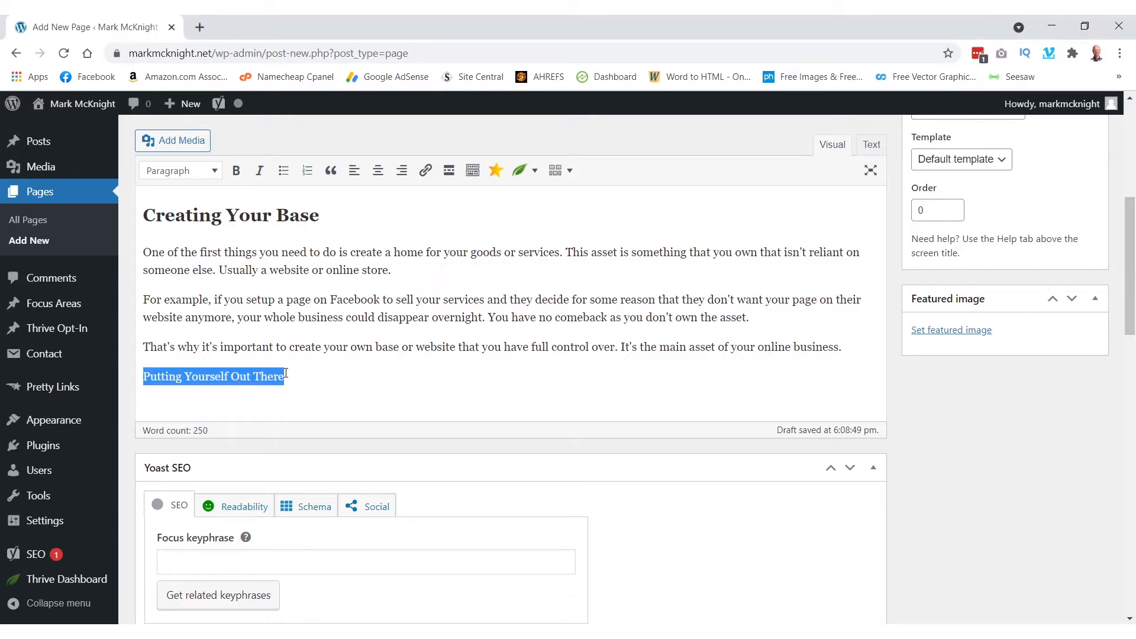
pyautogui.click(175, 176)
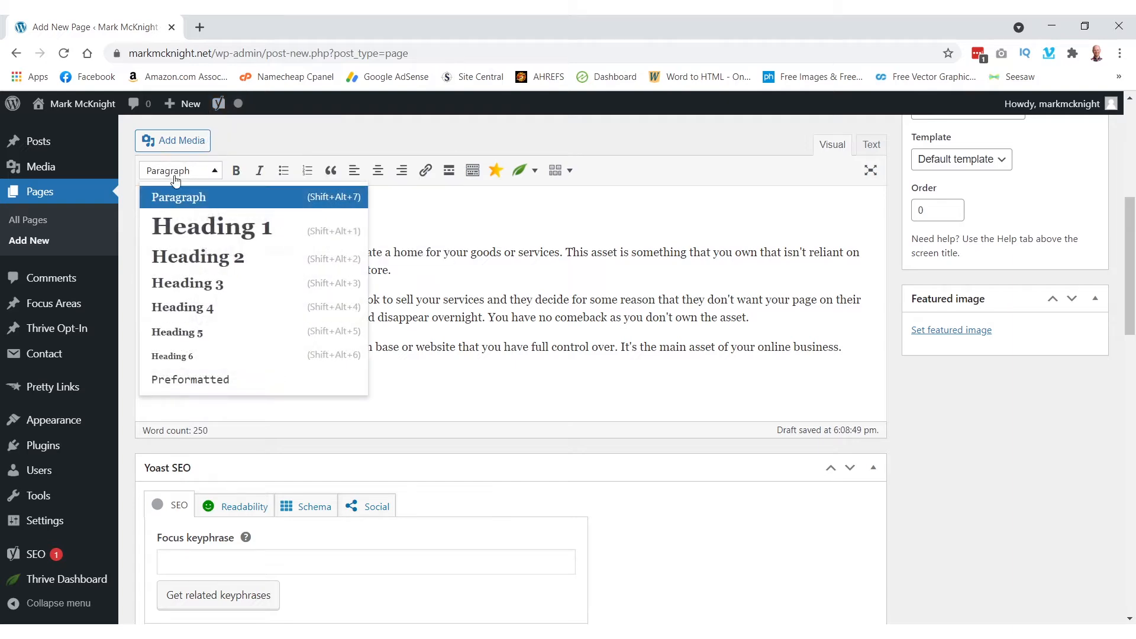
pyautogui.click(198, 257)
# Write paragraphs under "Putting Yourself Out There" on going to market, creating profiles, joining Facebook groups, building authority and offering products or services.
pyautogui.click(396, 379)
pyautogui.press('Return')
pyautogui.write("So once you have your base setup and loaded with the products or services you wish to sell, it's time to go to market. Start creating profiles on all the big websites and start to mingle. For example, create a profile on Facebook and join as many groups as you can find related to your market. Join in the conversation and start helping other people solve their problems with your expert knowledge. After a while you start to build up authority in the group. You become the go to person for advice on that particular topic and people will soon start messaging you directly for solutions to their problems. Now you can start offering your products or services to them and they'll be happy to buy from you because they know, like and trust you now.")
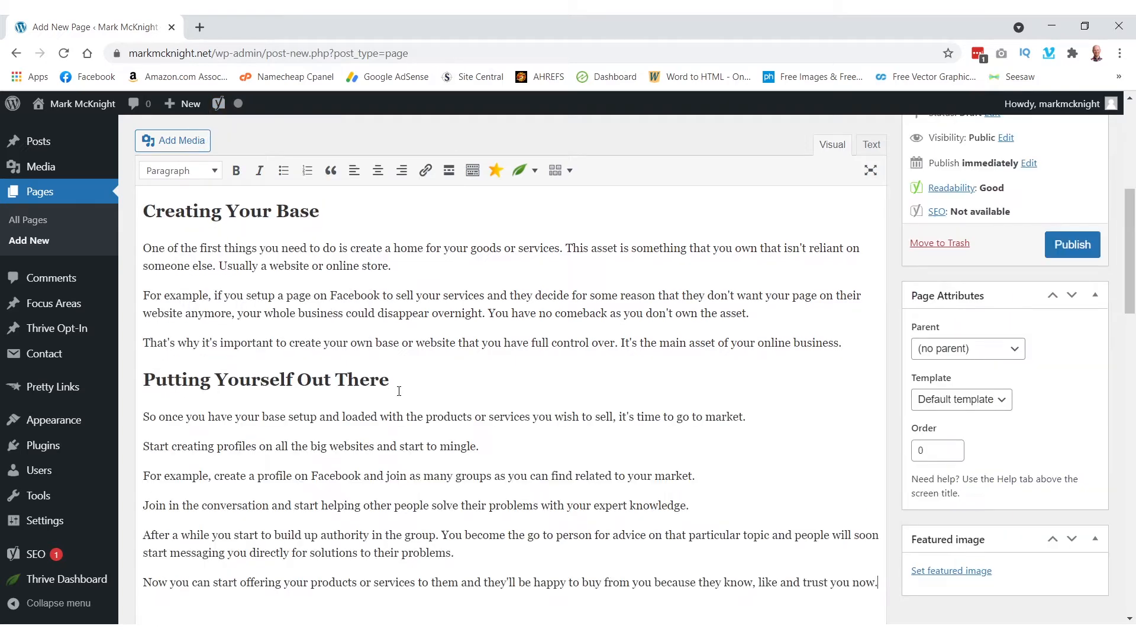
# Add two closing paragraphs to the section on making YouTube videos about market problems and sending viewers to your website.
pyautogui.scroll(-2, 472, 374)
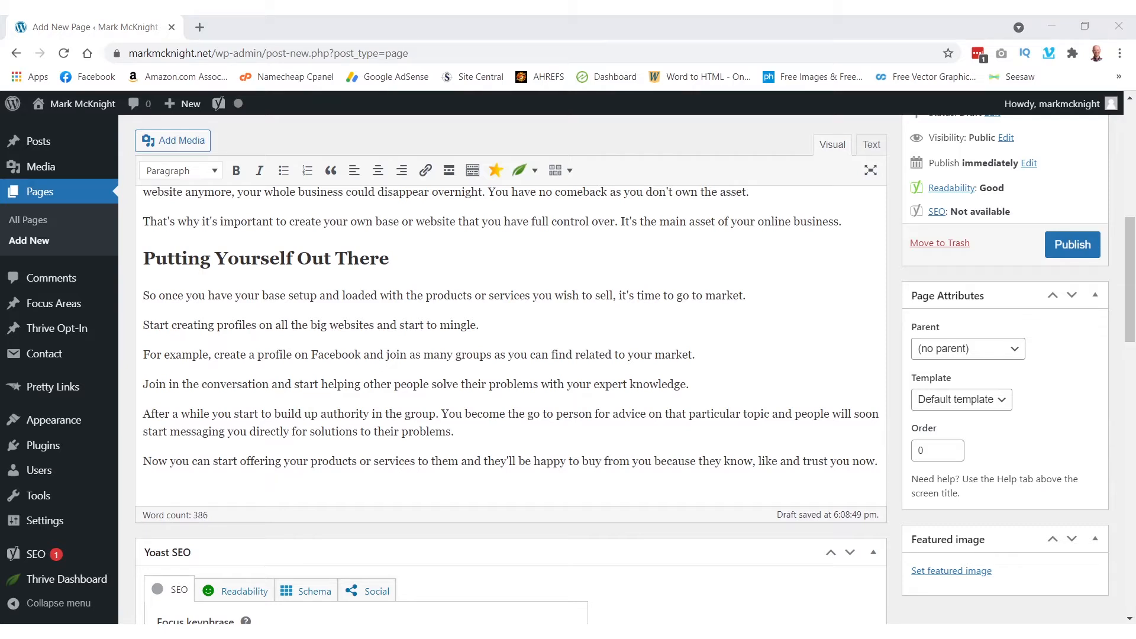
pyautogui.click(878, 464)
pyautogui.press('Return')
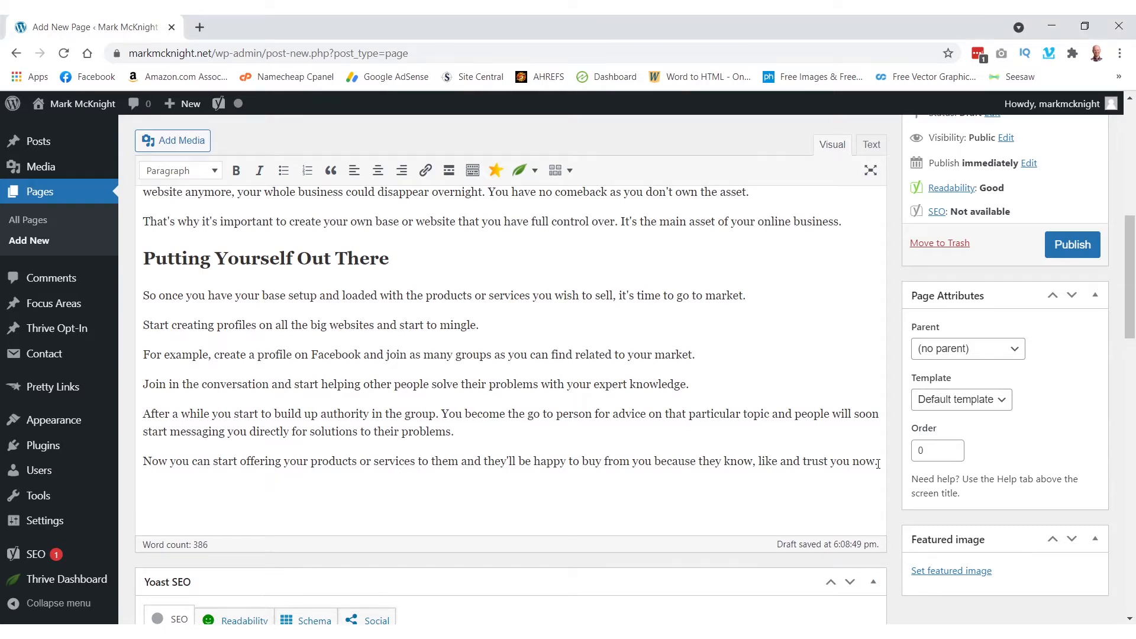
pyautogui.write("You can also do the same on YouTube. Start making videos about the problems that your business solves. After you've created a few videos highlighting the problems your market faces and aggravating their potential pain points, offer a solution by sending the viewer off to your website to buy your problem-solving products or service.")
# Add "Conclusion" as a Heading 2 after the YouTube video paragraphs.
pyautogui.scroll(-2, 882, 479)
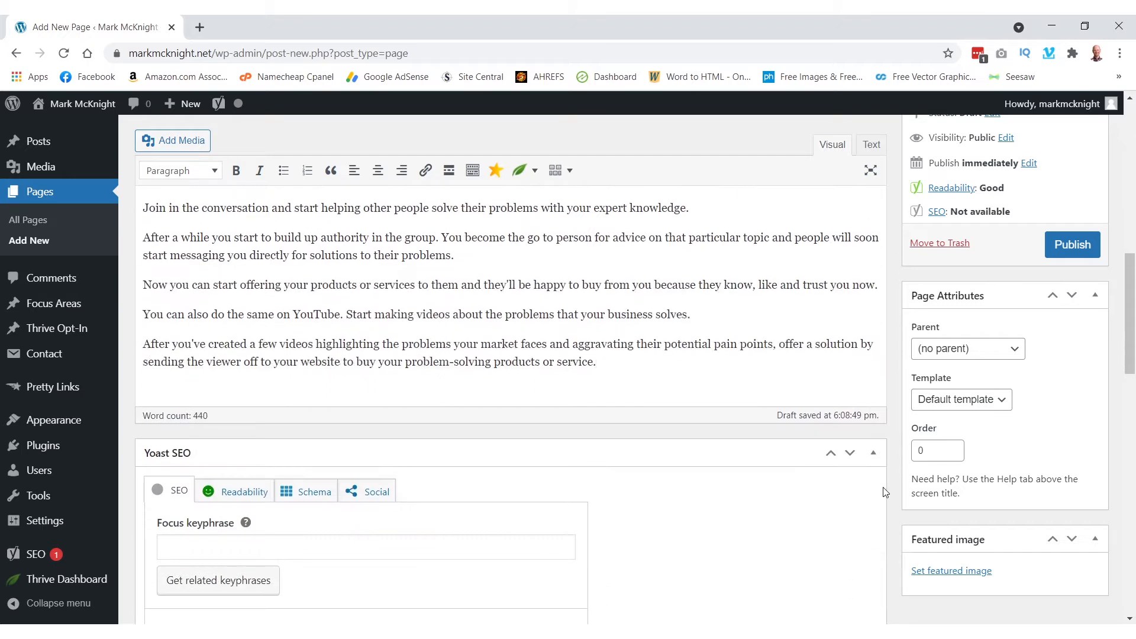
pyautogui.press('Return')
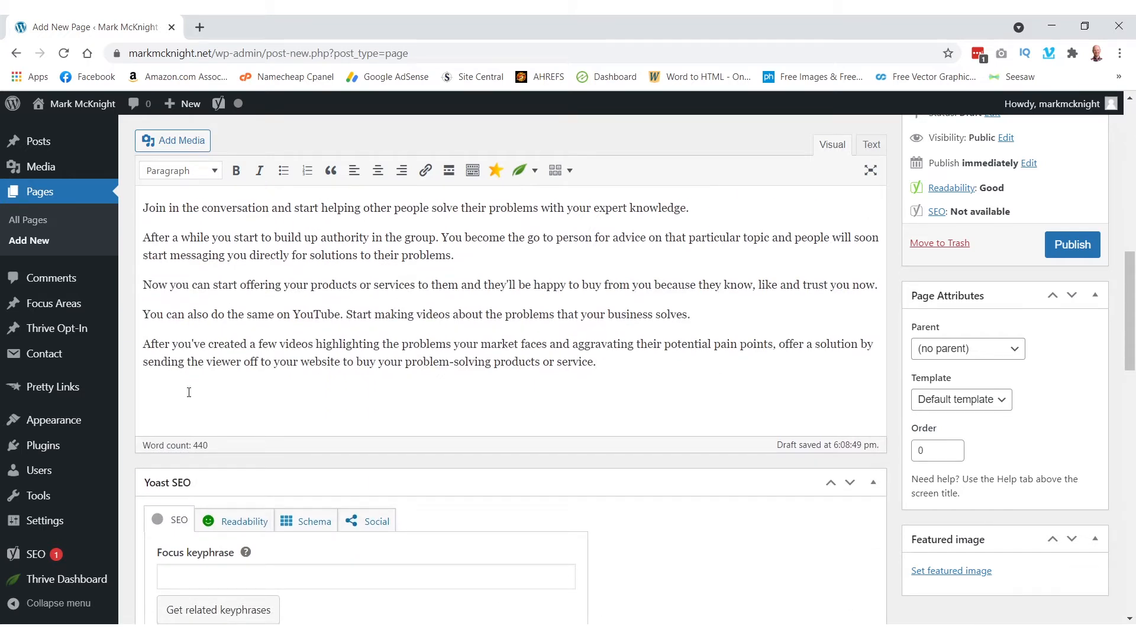
pyautogui.write('Conclusion')
pyautogui.moveTo(202, 391); pyautogui.dragTo(142, 391)
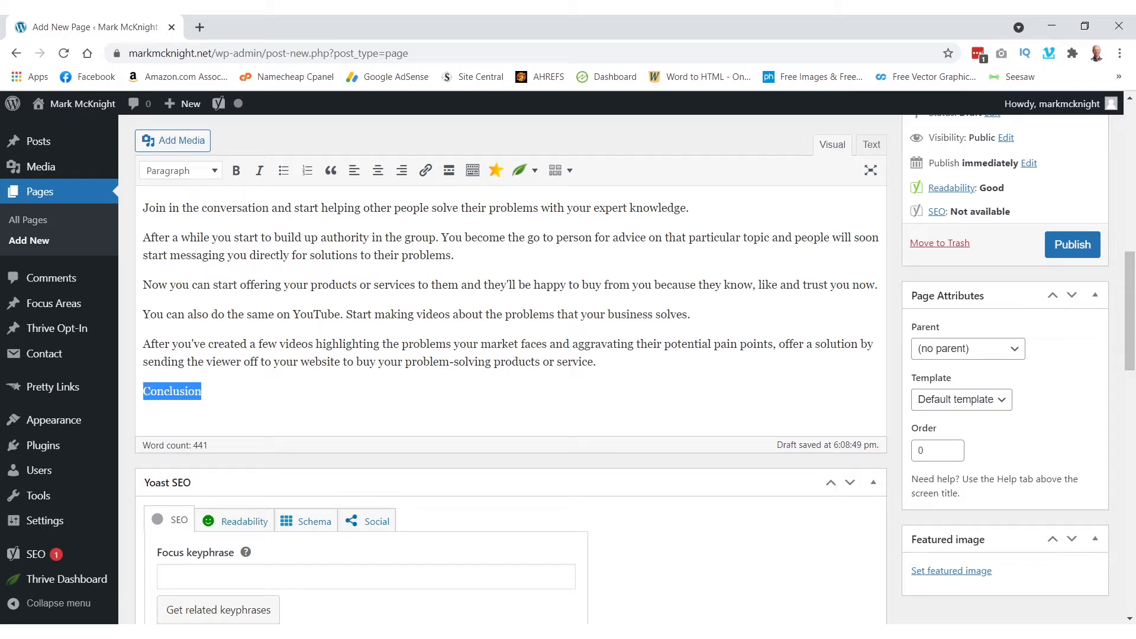
pyautogui.click(215, 171)
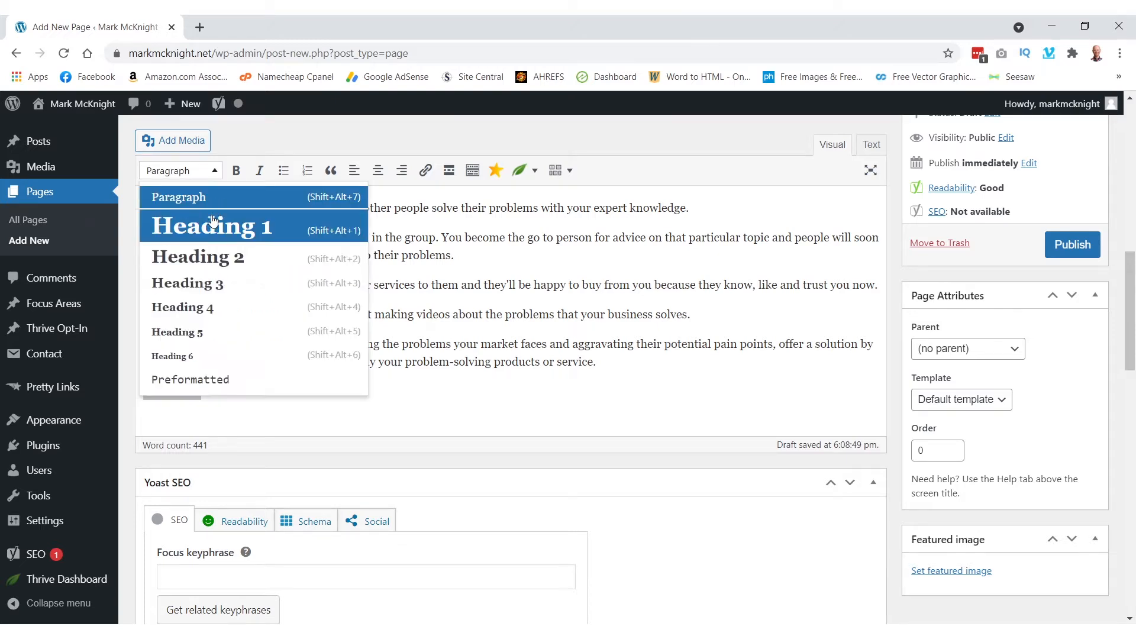
pyautogui.click(216, 253)
# Write the conclusion paragraphs on choosing an offer, finding a mentor, investing in training courses, and making contact for help, including an HTML contact link.
pyautogui.click(256, 402)
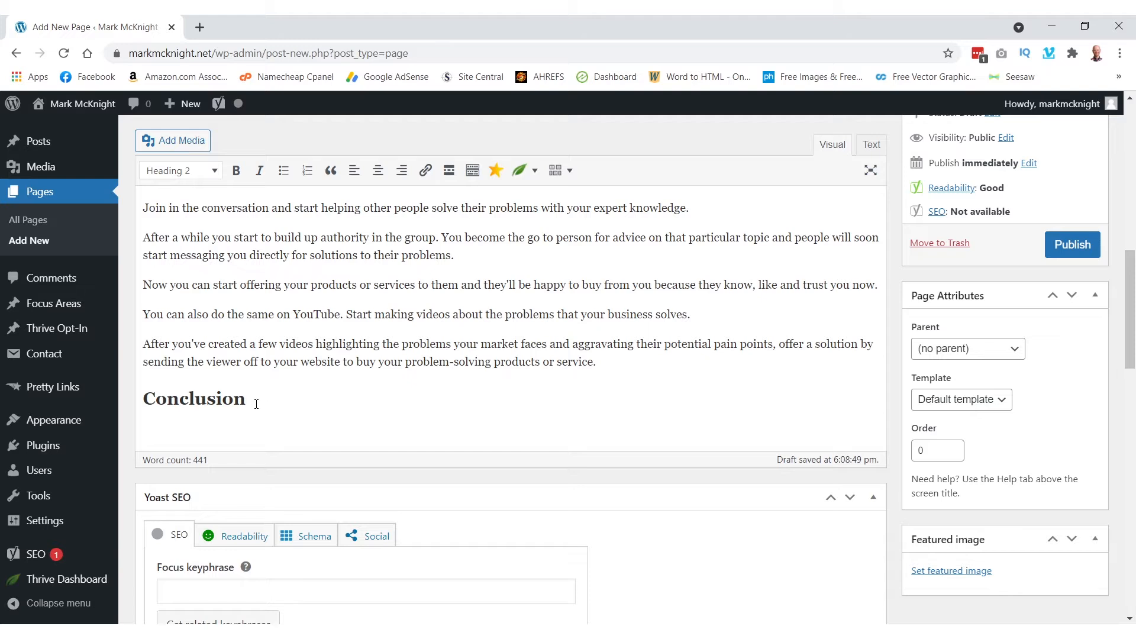
pyautogui.press('Return')
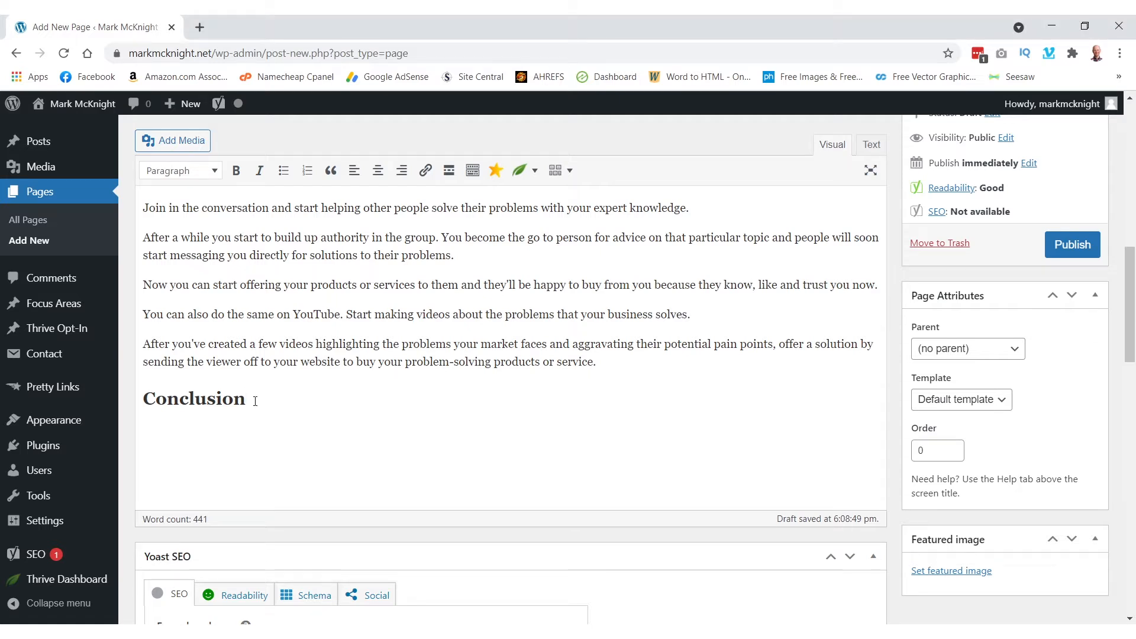
pyautogui.write("In order to get your online business started you need to think about the product or service you are going to offer. After you've chosen your path, find yourself a mentor to help you along your journey.")
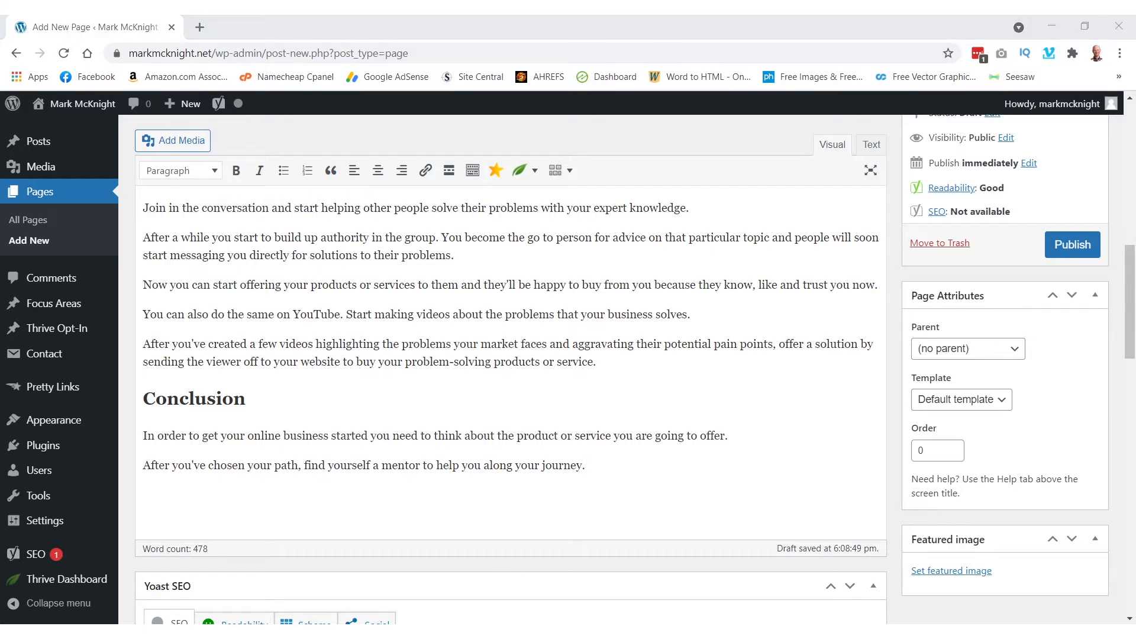
pyautogui.click(240, 511)
pyautogui.write('There are many training courses on the internet to help you get your business started, in whatever direction you wish to go, so now it\'s time to invest in yourself and take action. If you need help finding the right training course or mentor, feel free to reach out to me at anytime. You can <a href="https://markmcknight.net/contact/">contact me here</a>. I\'ll do my best to help you find the right training or coaching you\'ll need to get you started.')
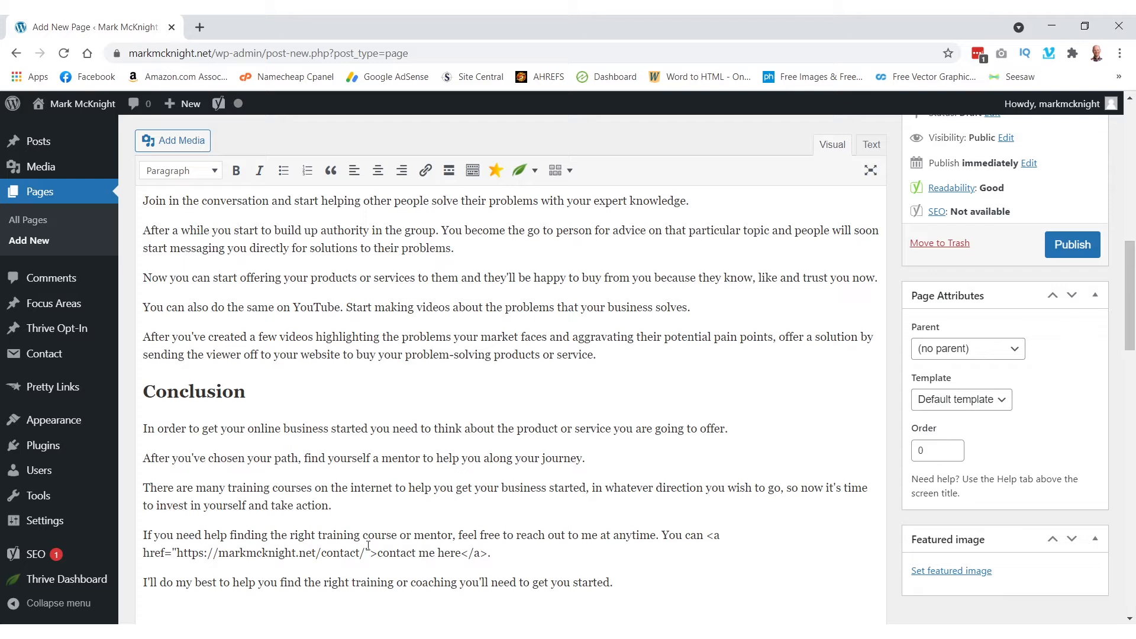
# Remove the HTML link tags around "contact me here" in the conclusion, leaving the sentence as plain text.
pyautogui.click(495, 554)
pyautogui.press('BackSpace')
pyautogui.press('BackSpace')
pyautogui.press('BackSpace')
pyautogui.press('BackSpace')
pyautogui.moveTo(377, 552); pyautogui.dragTo(710, 528)
pyautogui.press('BackSpace')
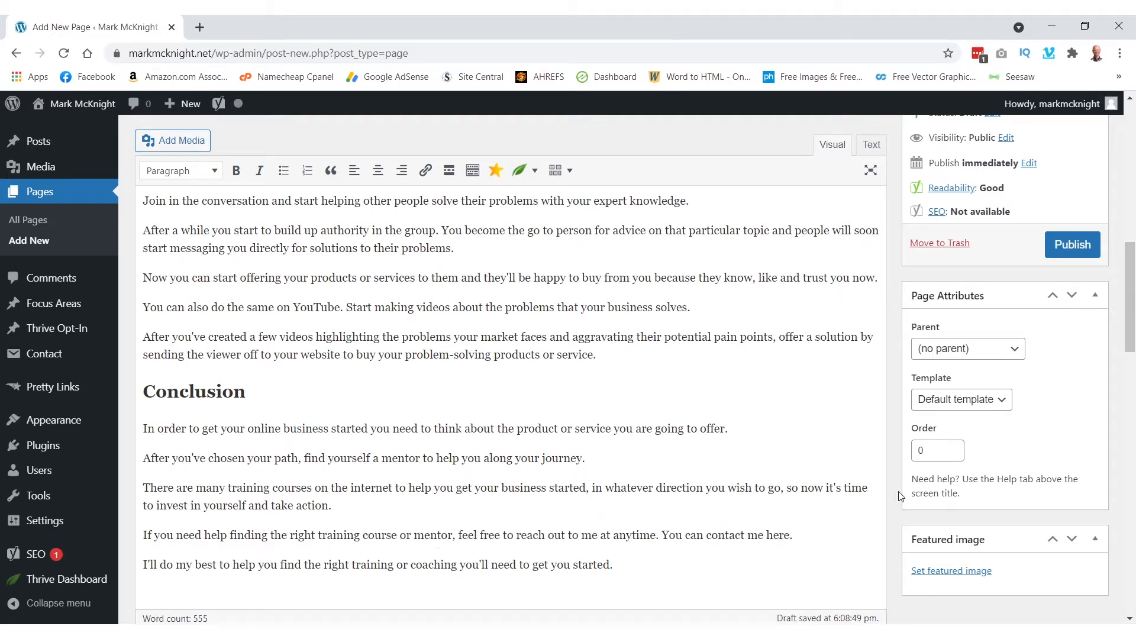
# Save the completed page as a draft.
pyautogui.scroll(15, 898, 496)
pyautogui.scroll(1, 901, 496)
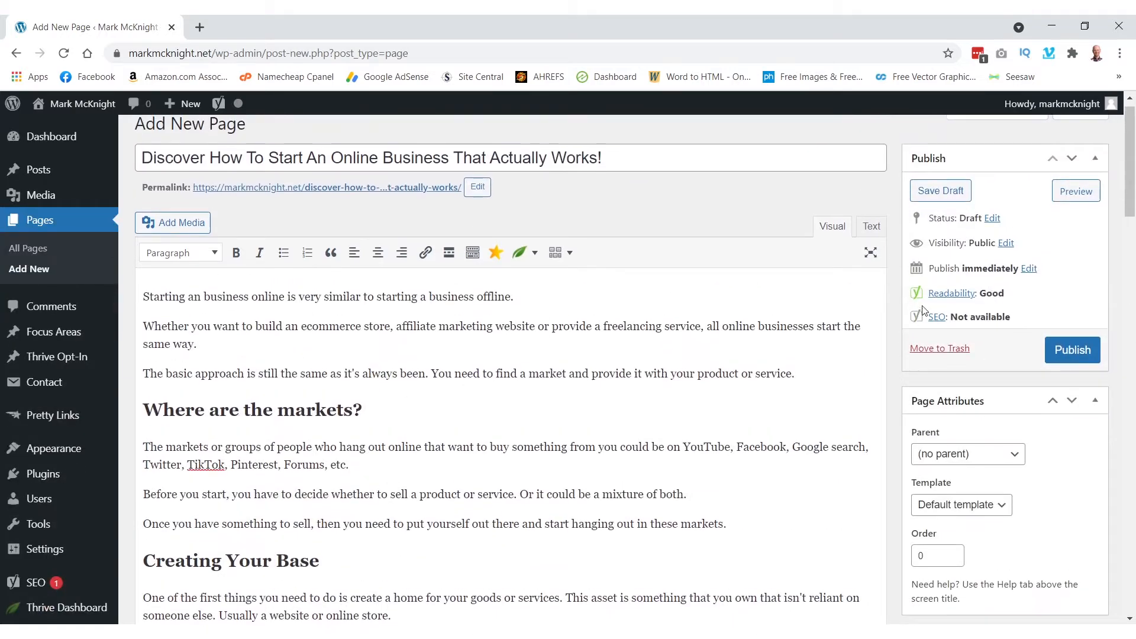
pyautogui.click(939, 197)
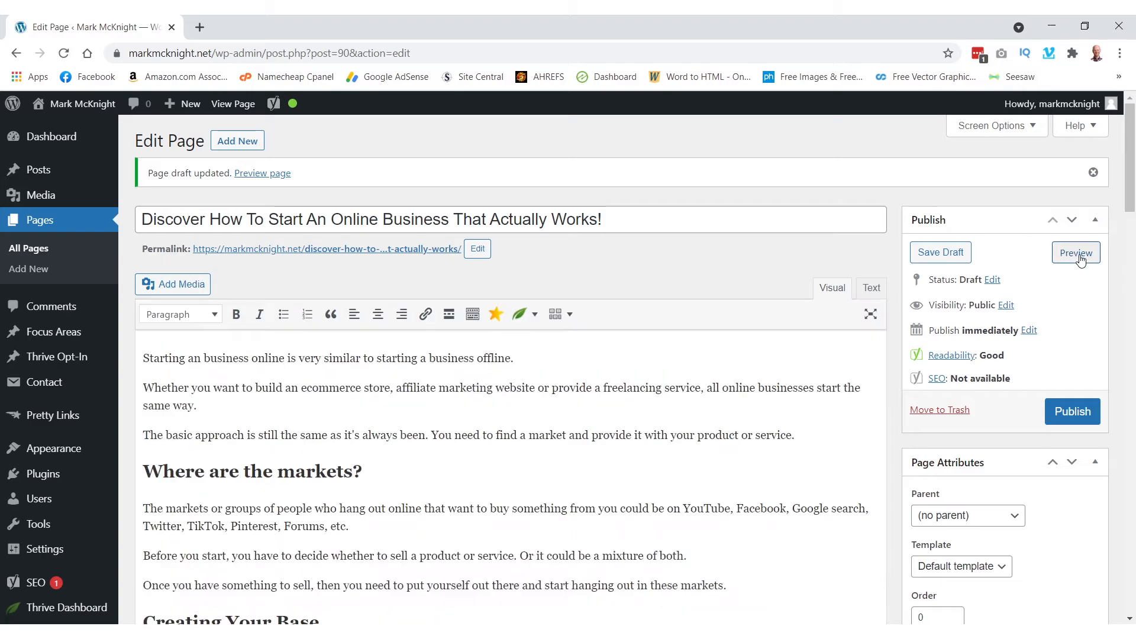
# Preview the saved page and review its title, headings and paragraphs from beginning to end.
pyautogui.click(1077, 253)
pyautogui.scroll(-15, 405, 224)
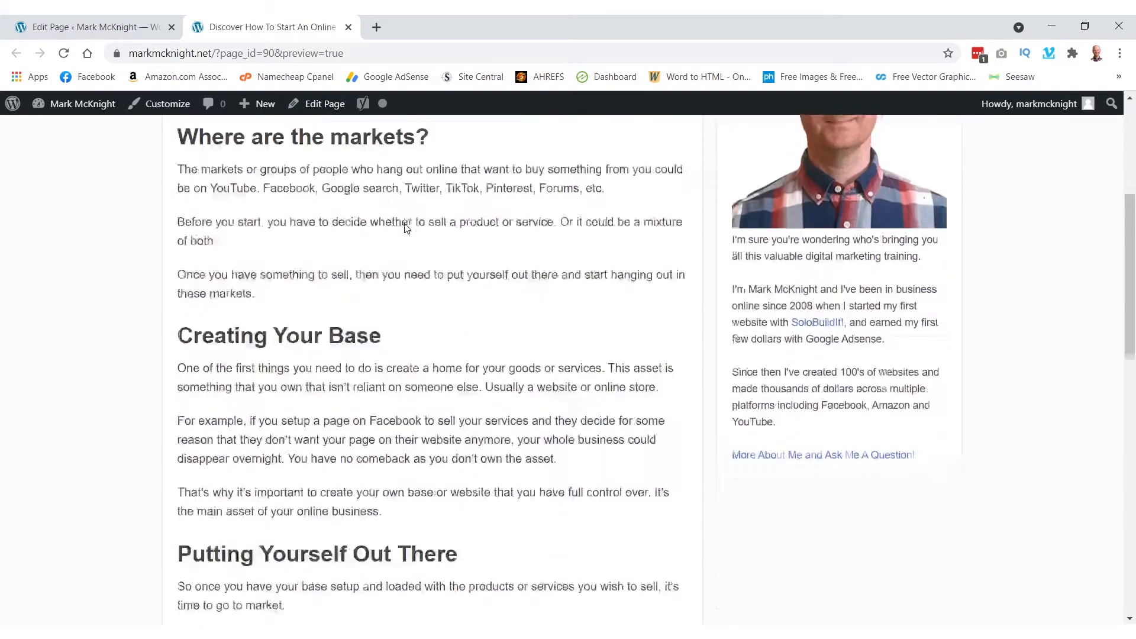
pyautogui.scroll(-4, 406, 228)
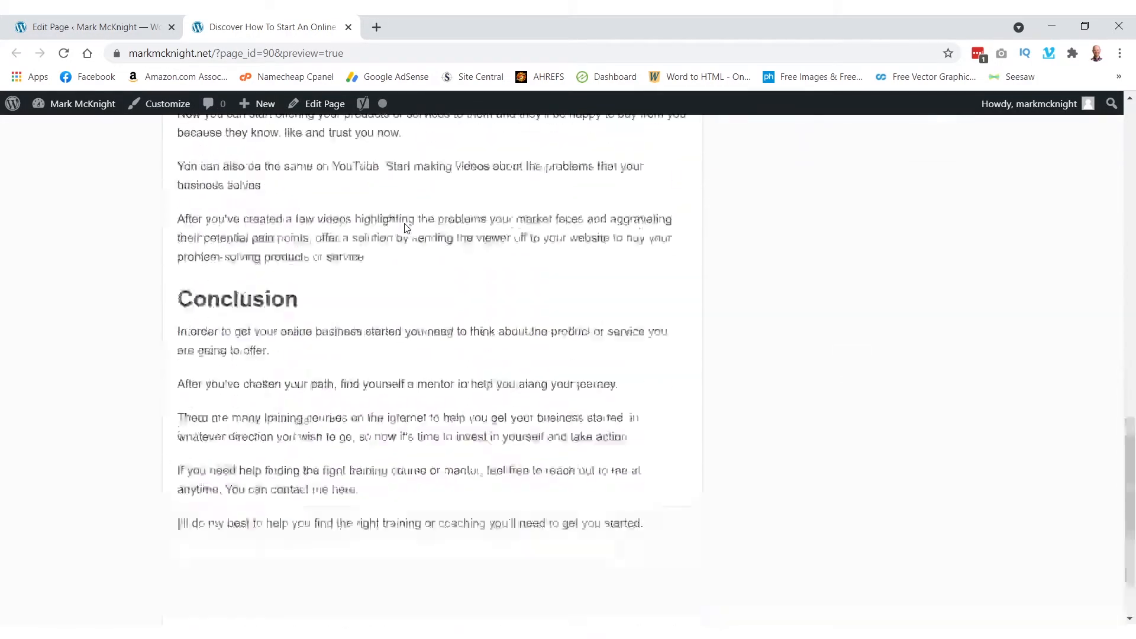
pyautogui.scroll(20, 406, 229)
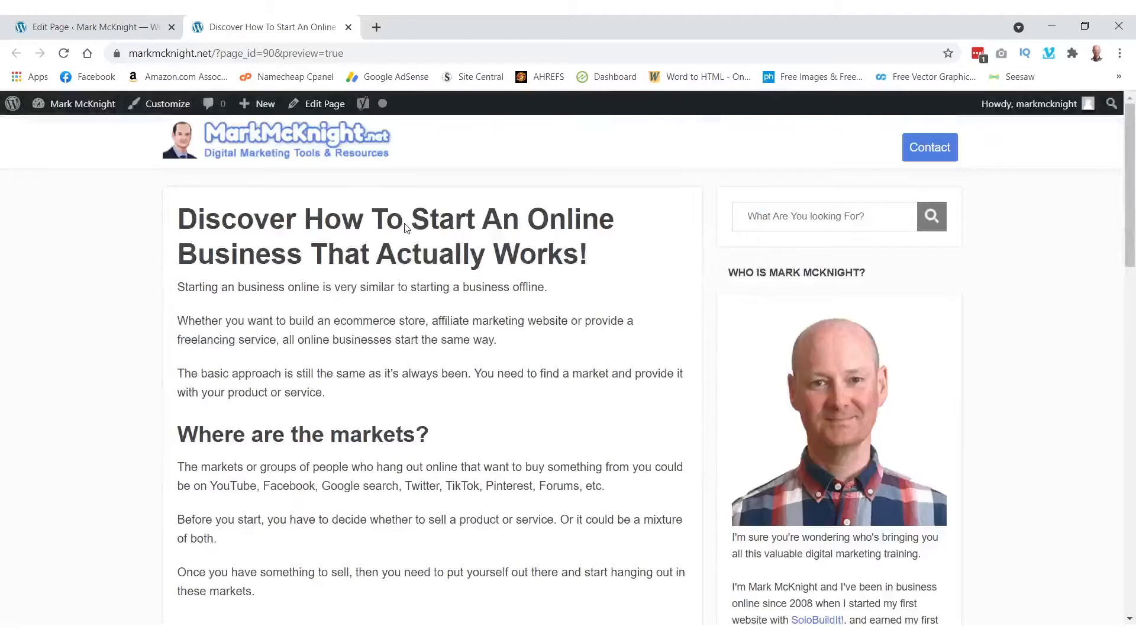
# Look over the uploaded images in the media library and return to editing the online business page.
pyautogui.click(118, 27)
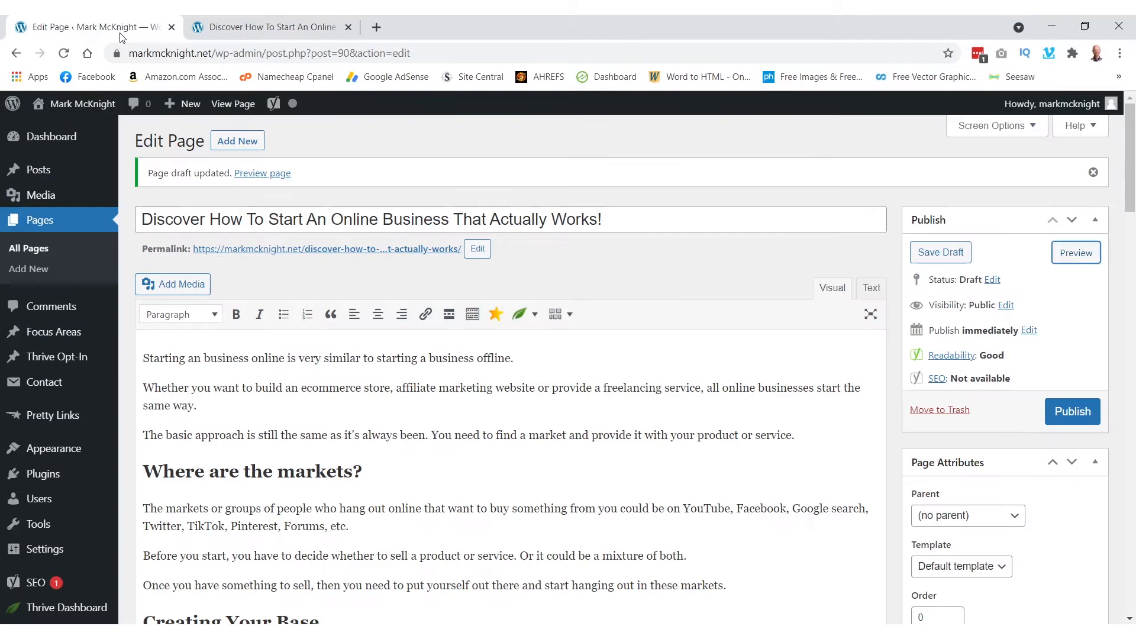
pyautogui.click(53, 200)
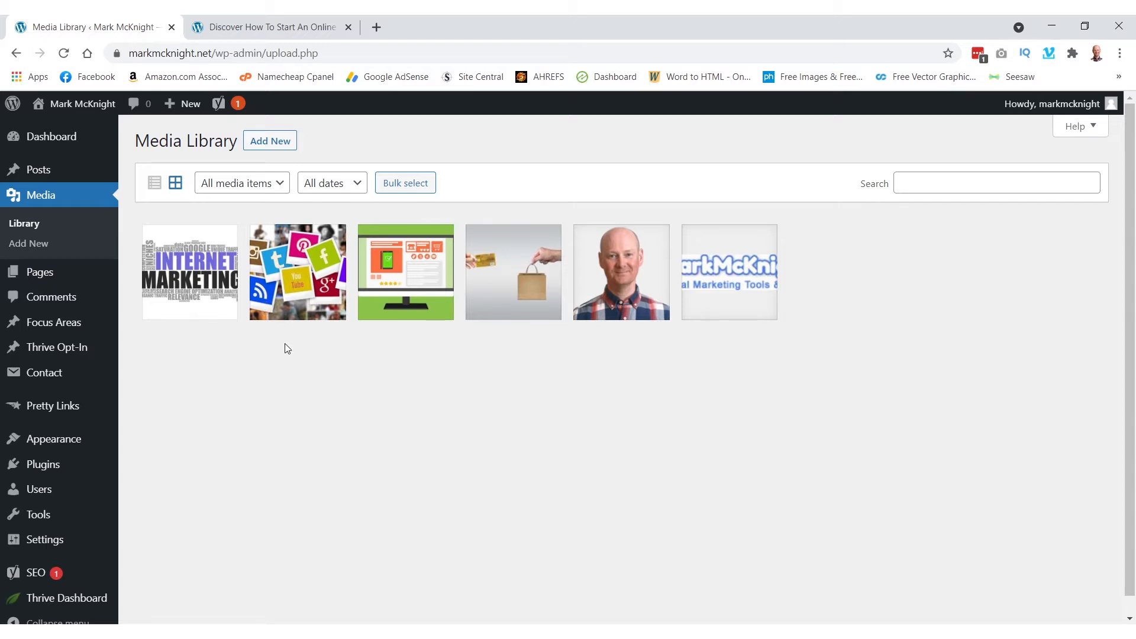
pyautogui.moveTo(49, 276)
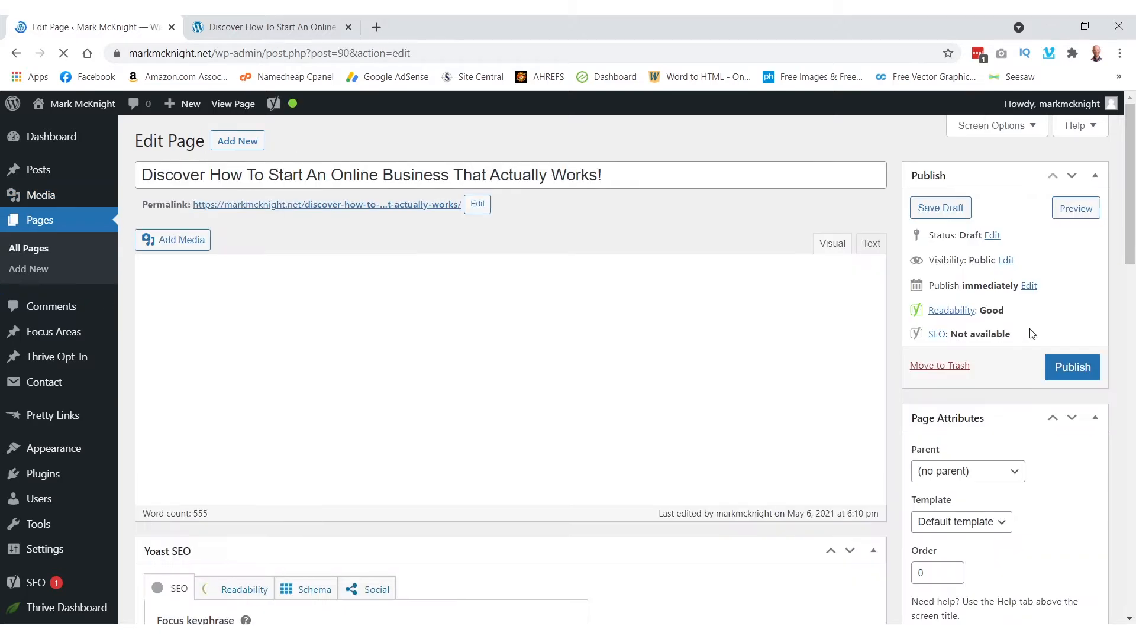
# Set the page's featured image to the library picture of hands exchanging a gold card and a shopping bag between monitors.
pyautogui.scroll(-5, 1032, 329)
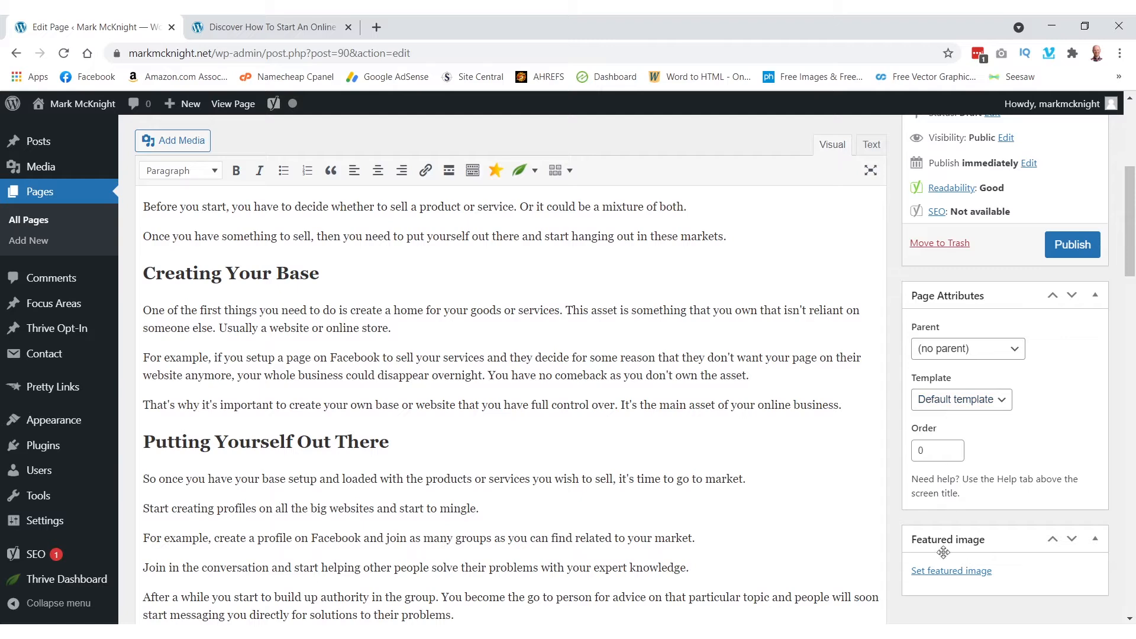
pyautogui.click(945, 574)
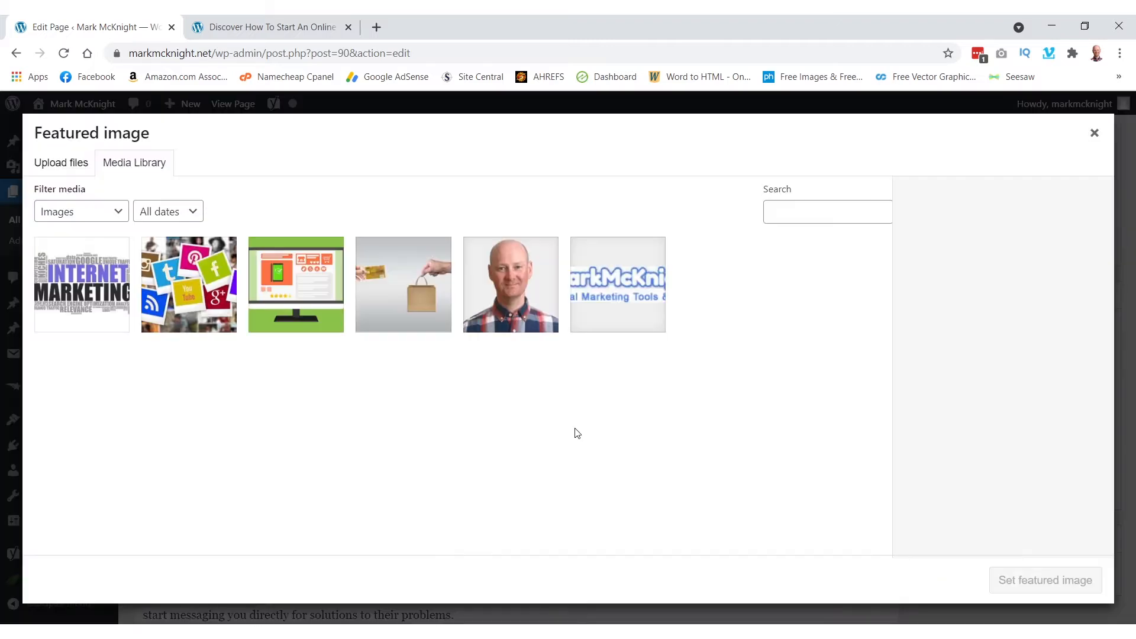
pyautogui.click(403, 295)
pyautogui.click(1008, 585)
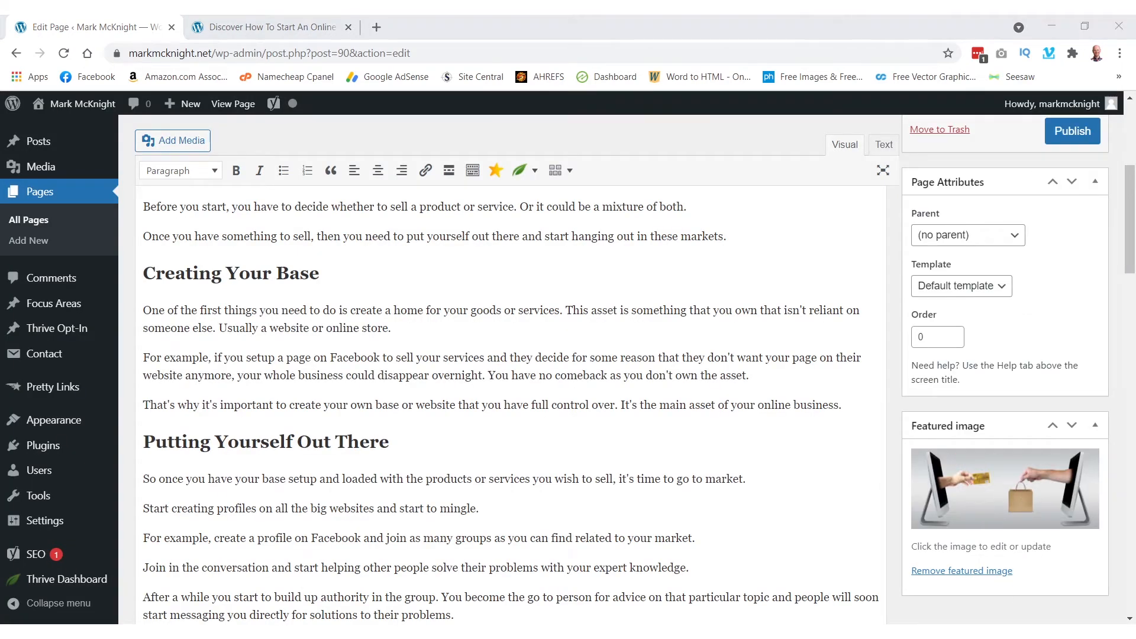
# Insert SettingUpAWebsite.jpg on its own line after the first paragraph under the "Creating Your Base" heading.
pyautogui.click(238, 347)
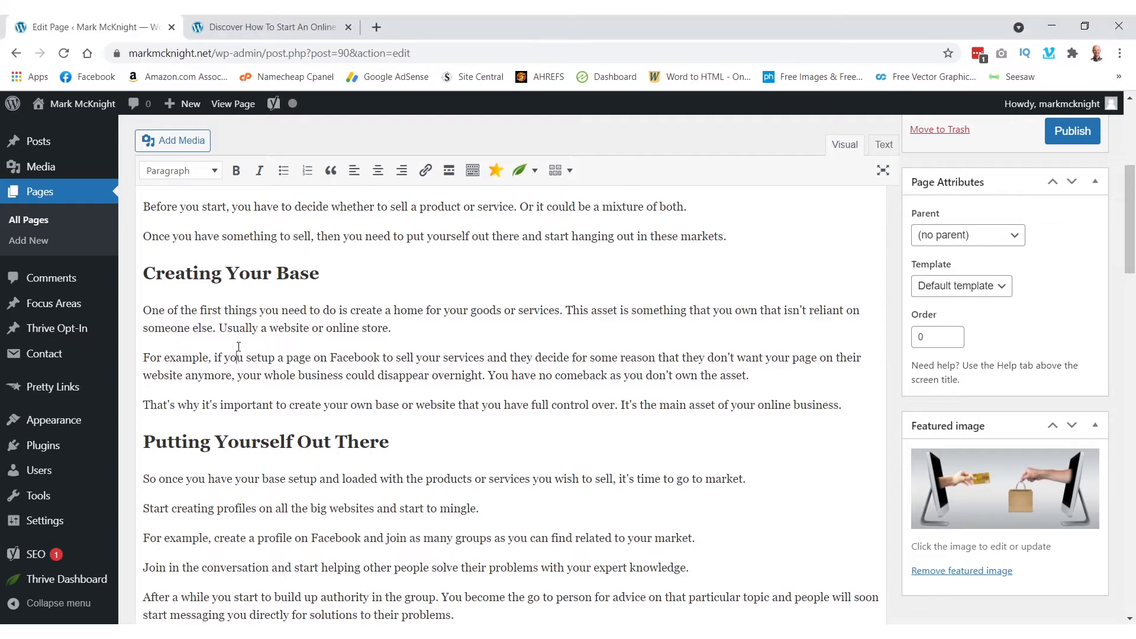
pyautogui.click(391, 330)
pyautogui.press('Return')
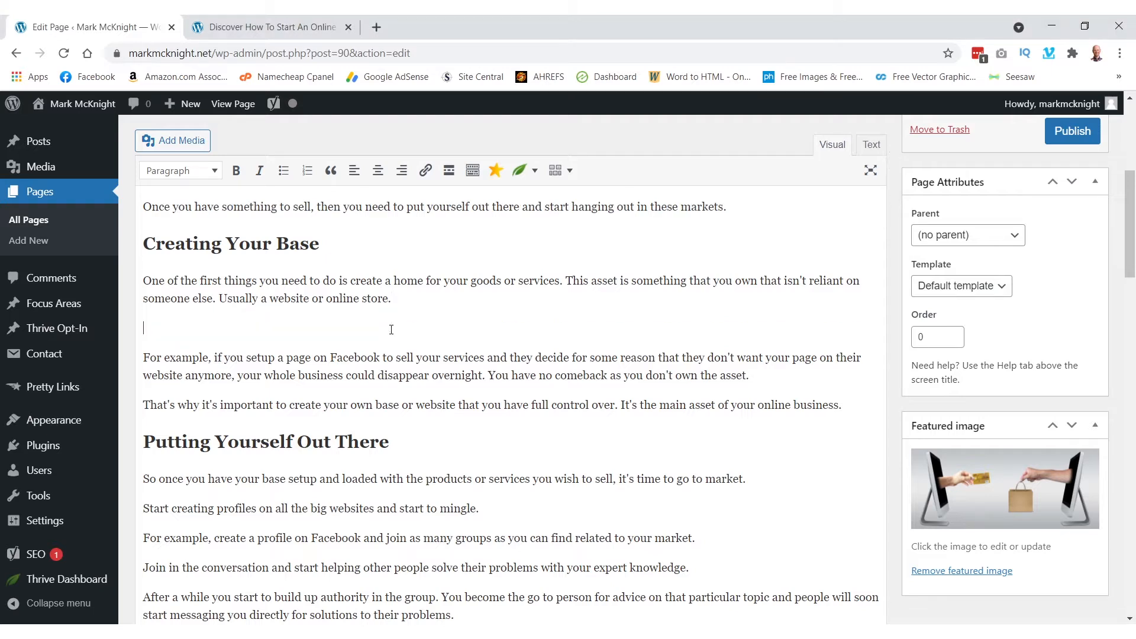
pyautogui.click(191, 146)
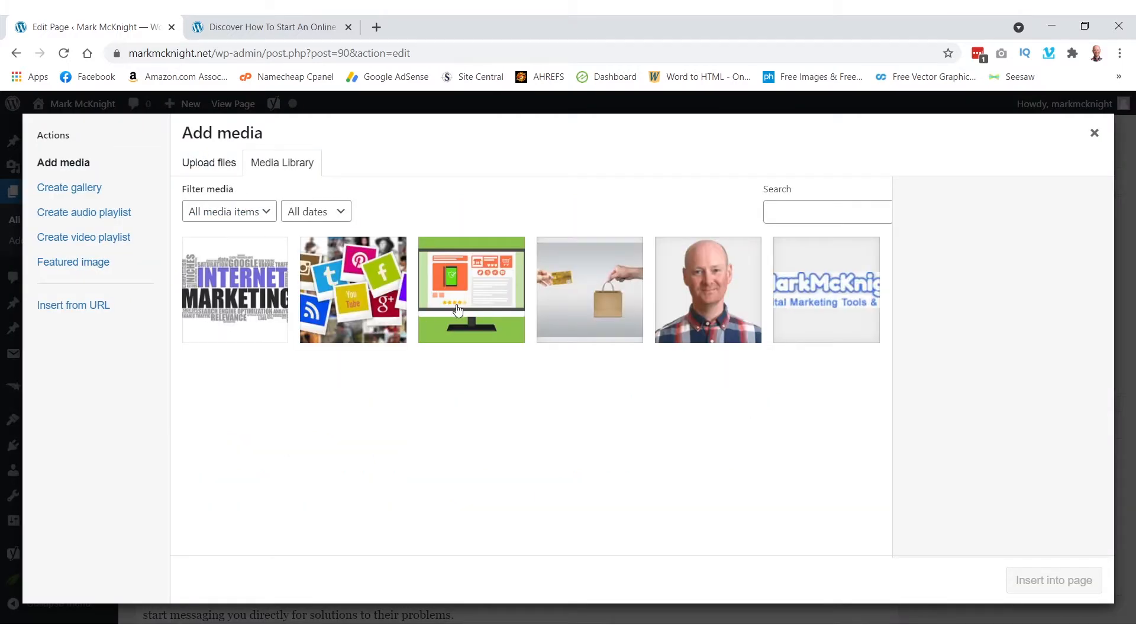
pyautogui.click(470, 298)
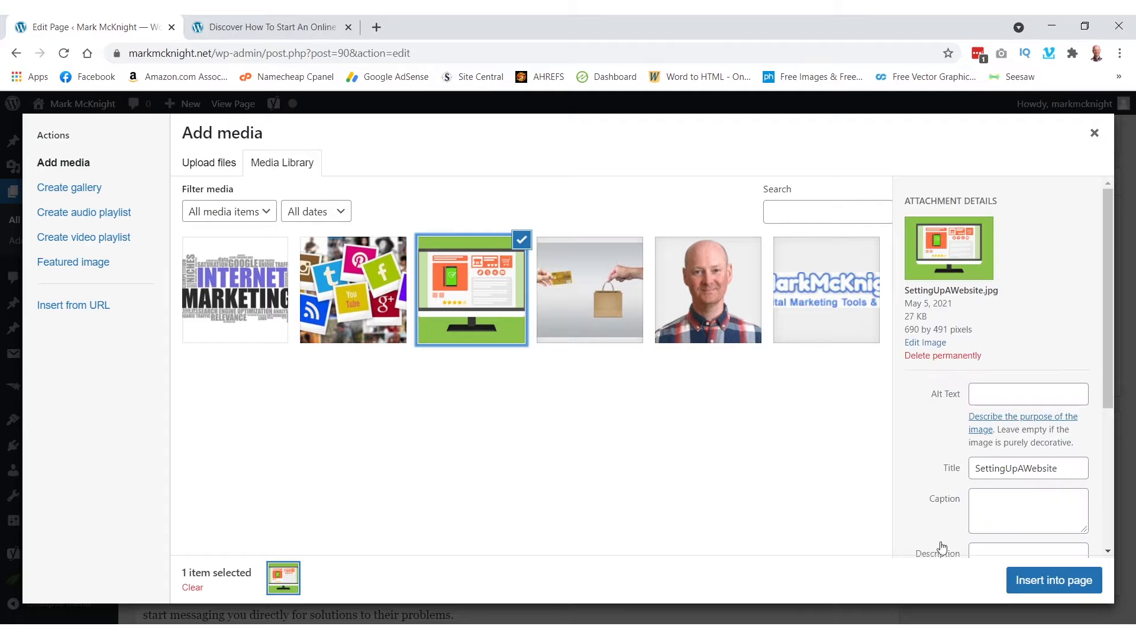
pyautogui.click(1047, 581)
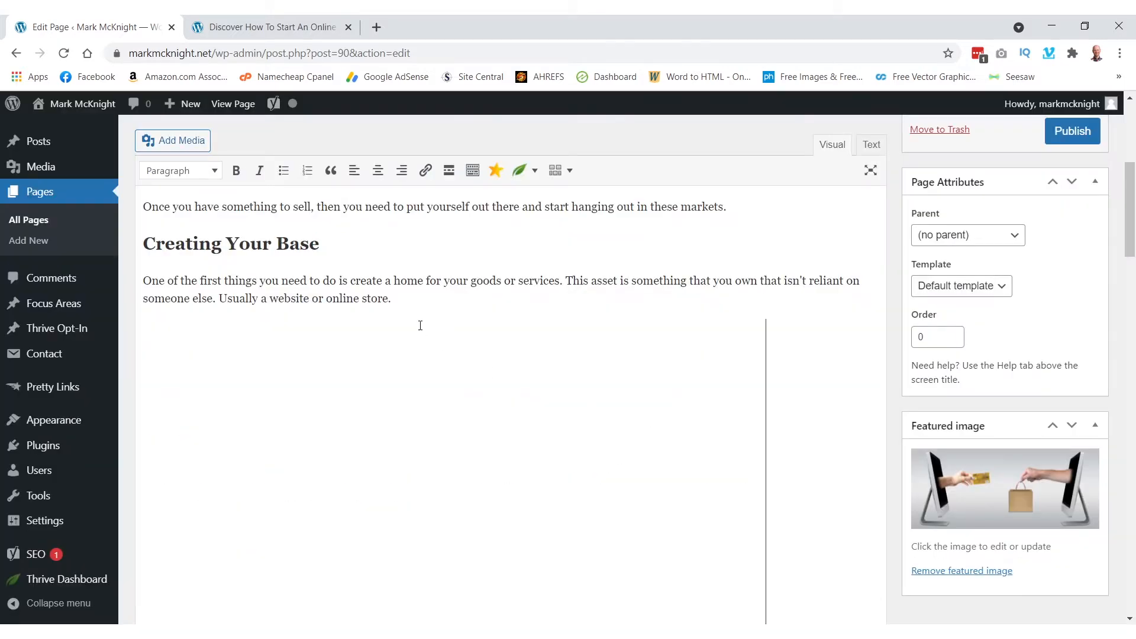
pyautogui.scroll(-4, 324, 290)
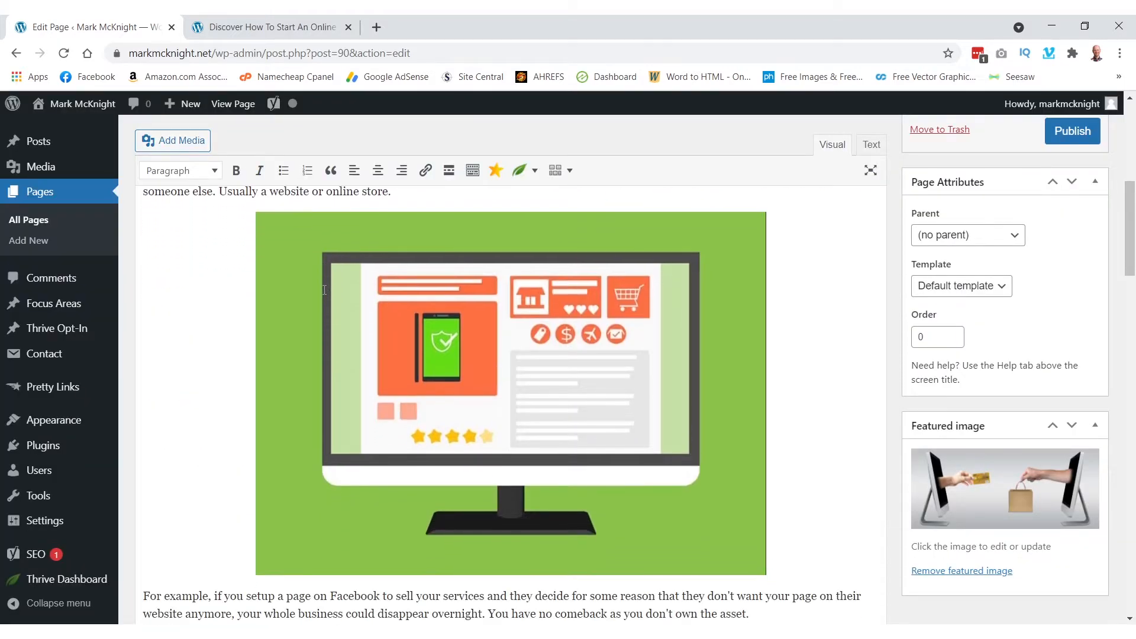
pyautogui.scroll(3, 324, 290)
pyautogui.scroll(-3, 324, 290)
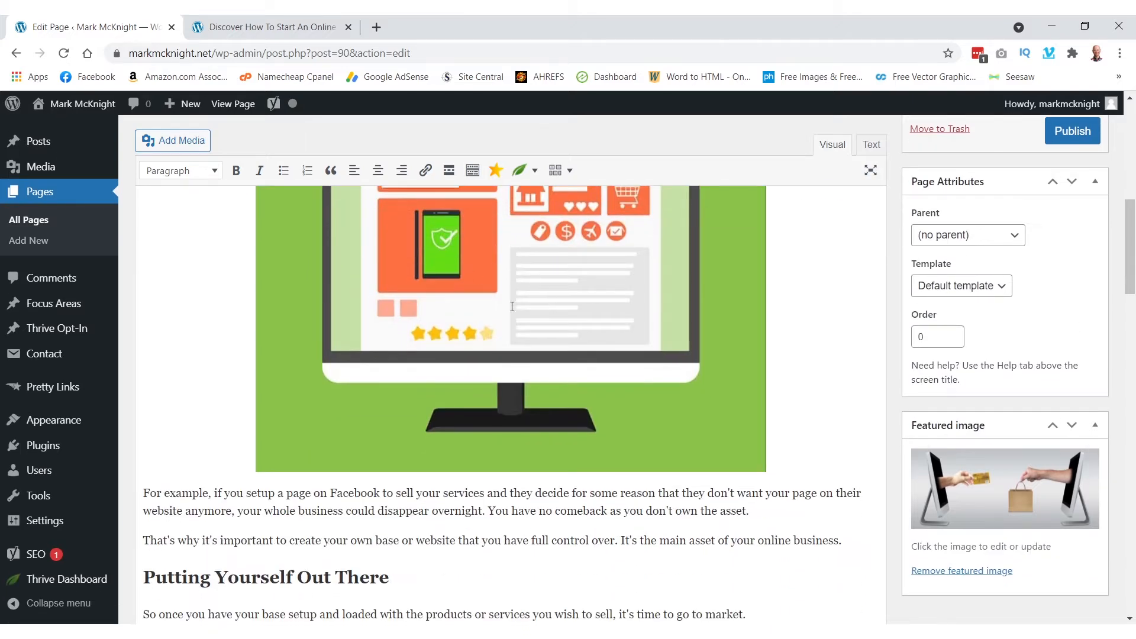
# Insert SocialNetworking.jpg on a new line before the "You can also do the same on YouTube" paragraph.
pyautogui.scroll(-3, 504, 318)
pyautogui.scroll(1, 504, 319)
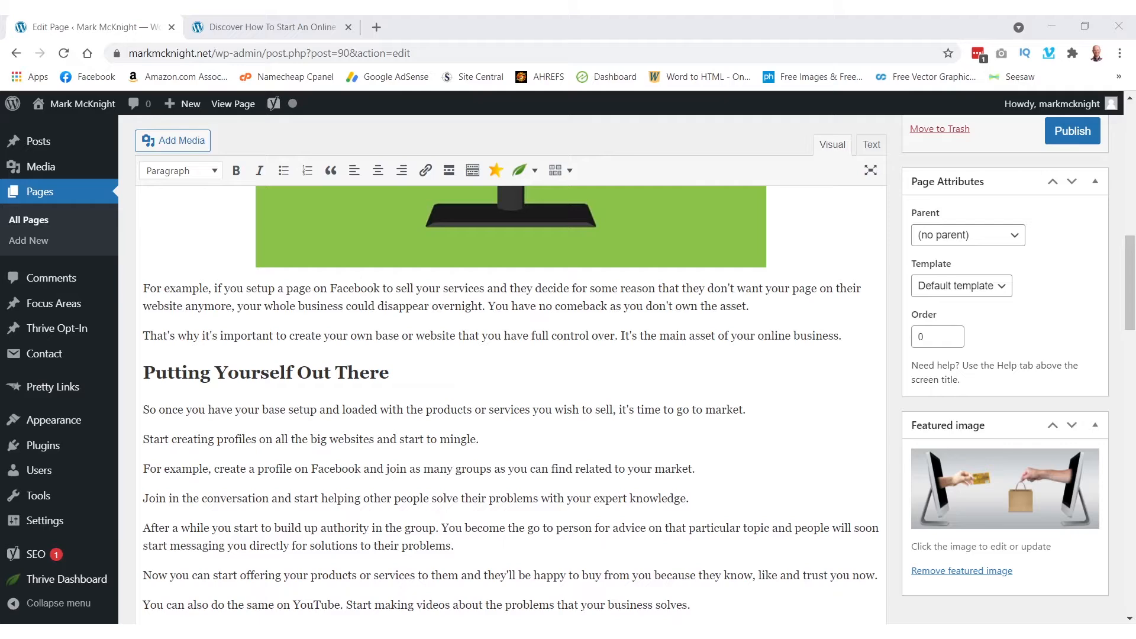
pyautogui.scroll(-3, 511, 396)
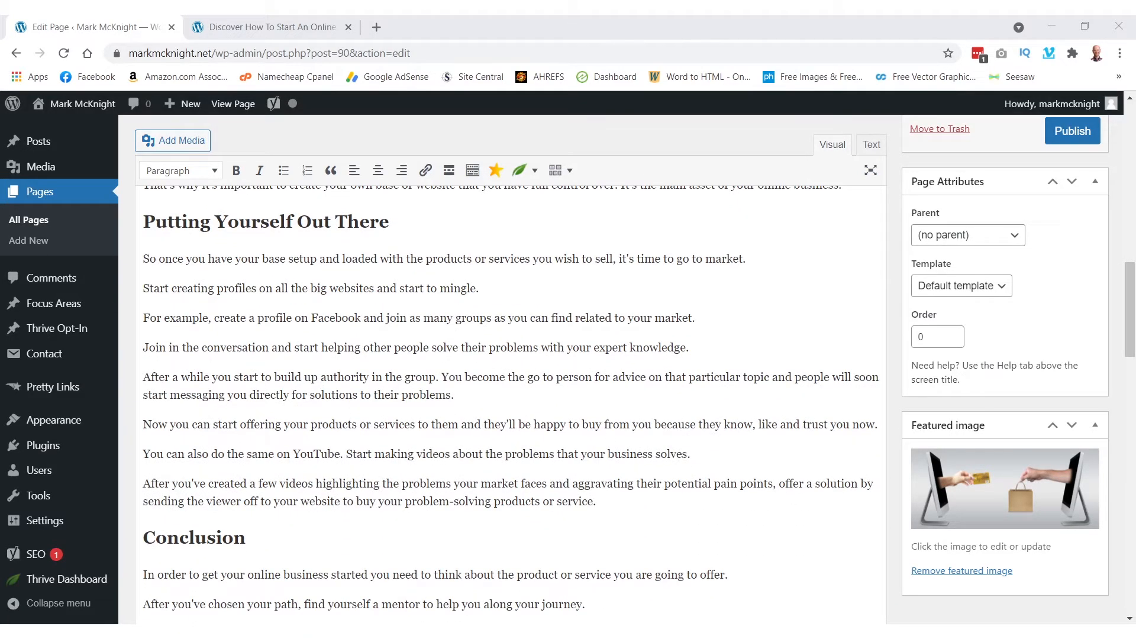
pyautogui.click(143, 451)
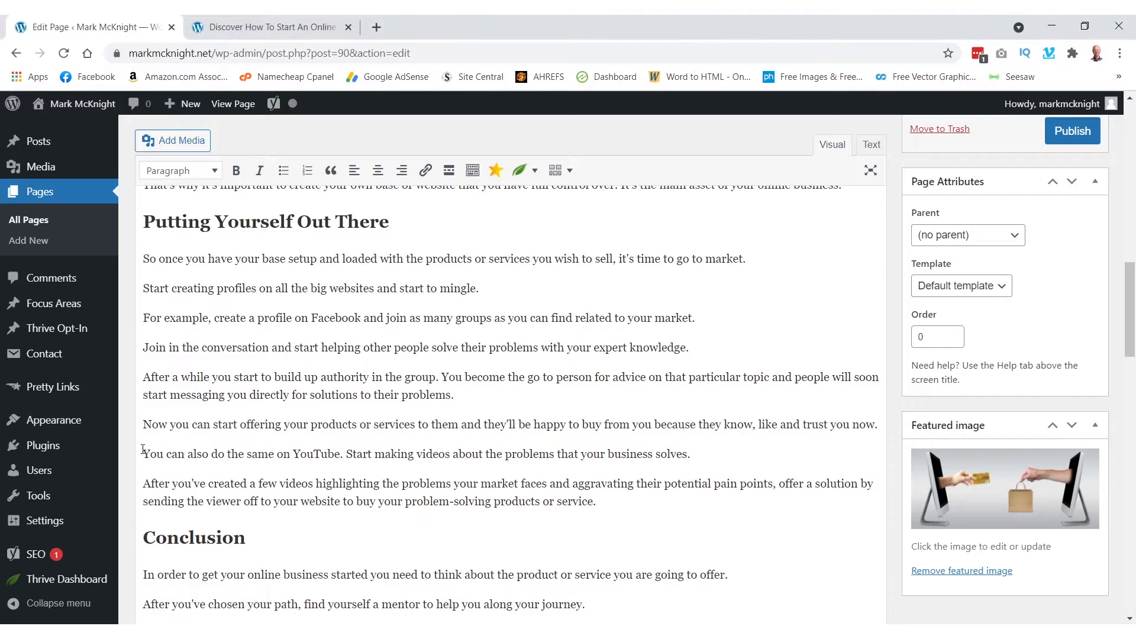
pyautogui.press('Return')
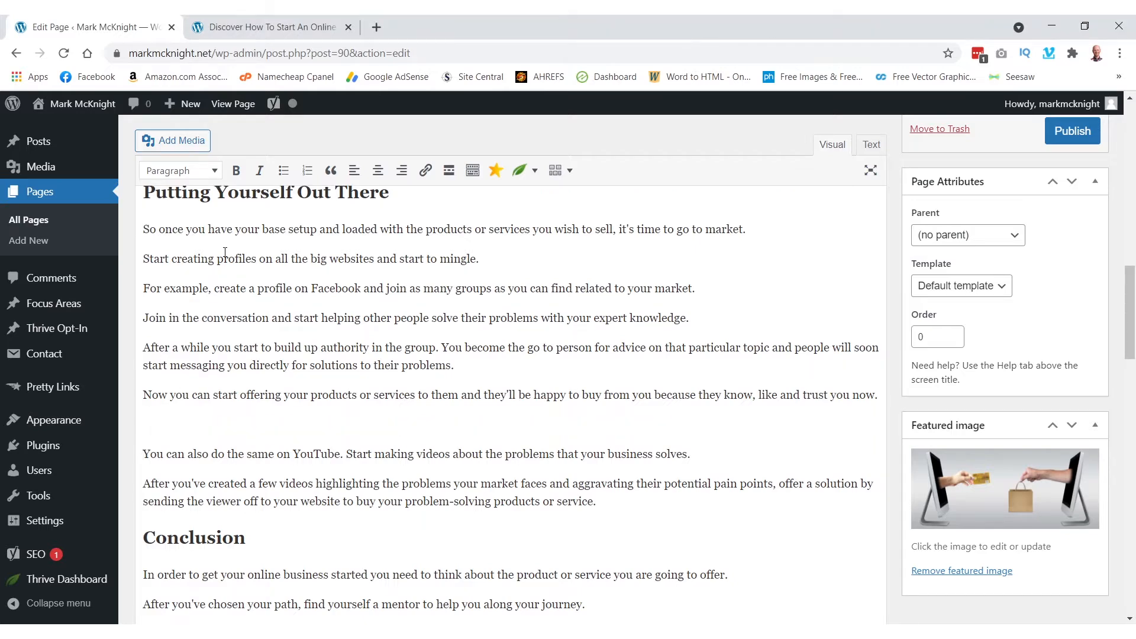
pyautogui.click(194, 144)
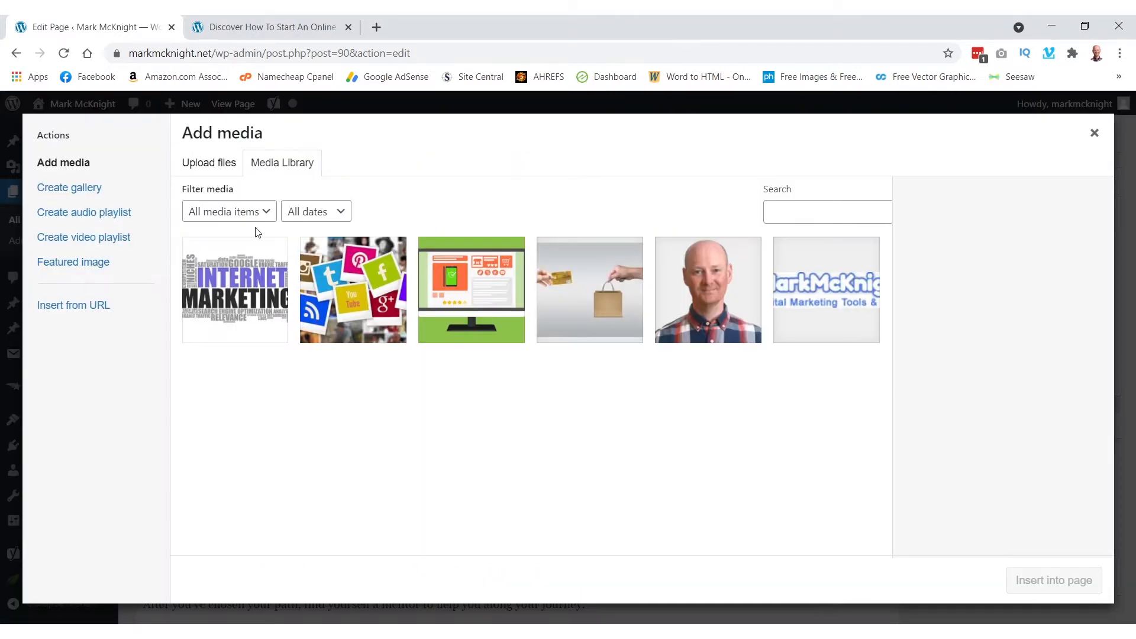
pyautogui.click(354, 296)
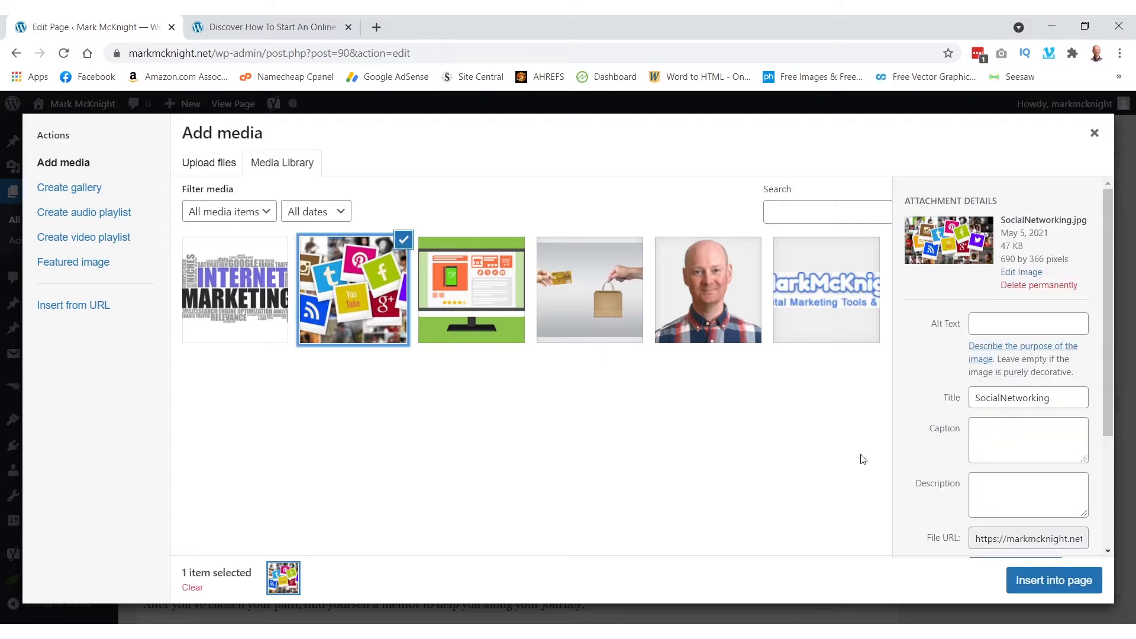
pyautogui.click(1057, 589)
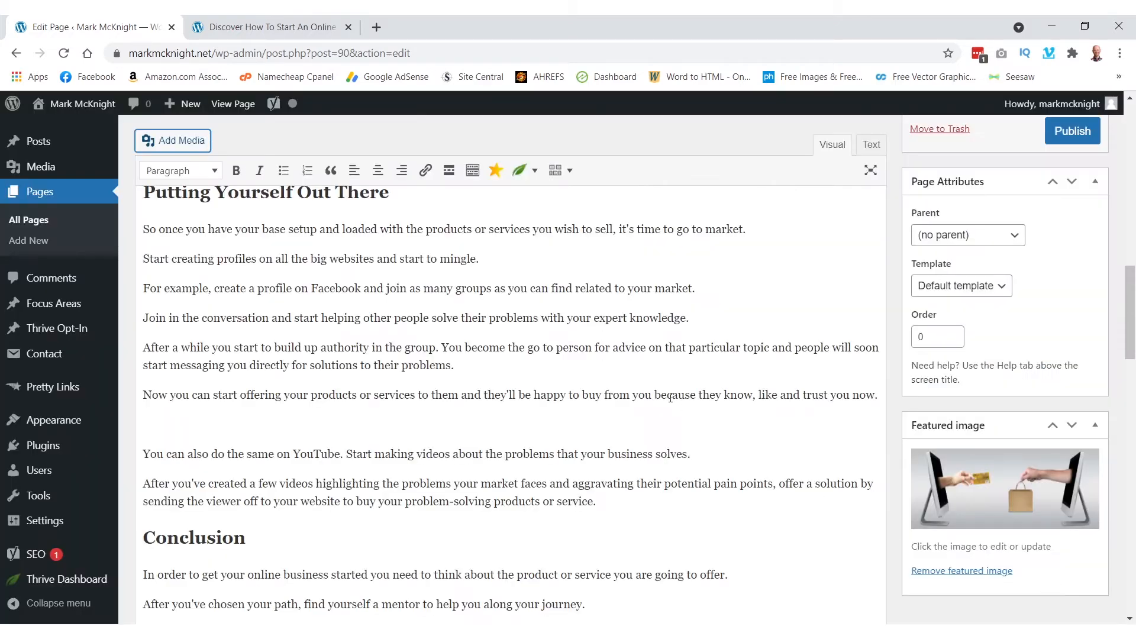
# Insert InternetMarketing.jpg in the Conclusion on a new line before the paragraph about training courses.
pyautogui.scroll(-7, 609, 331)
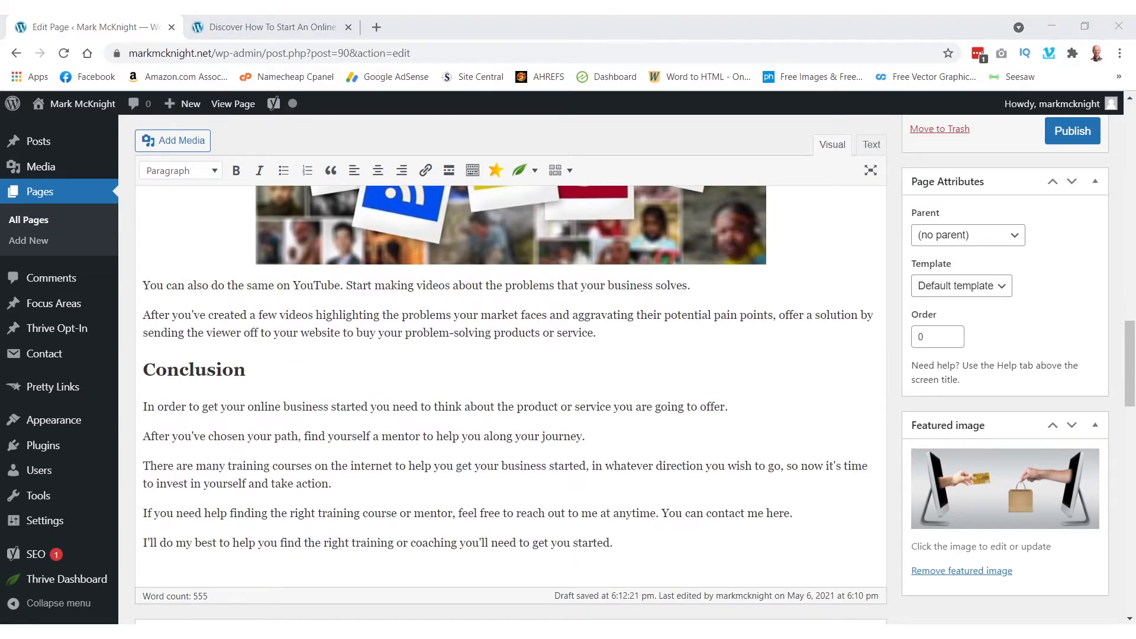
pyautogui.click(143, 466)
pyautogui.press('Return')
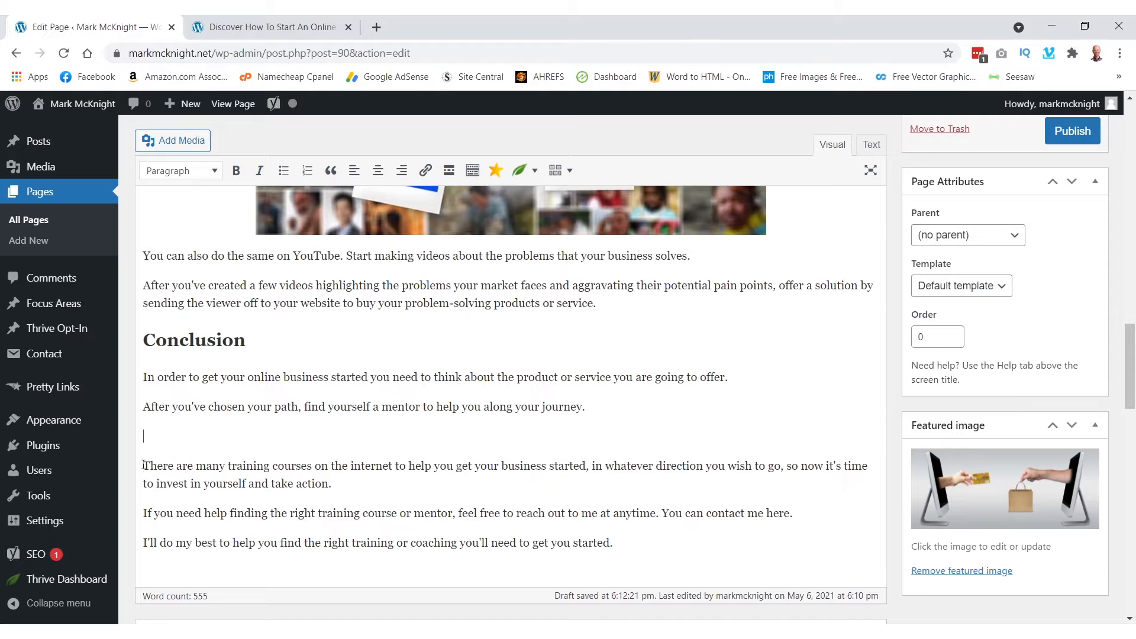
pyautogui.click(189, 145)
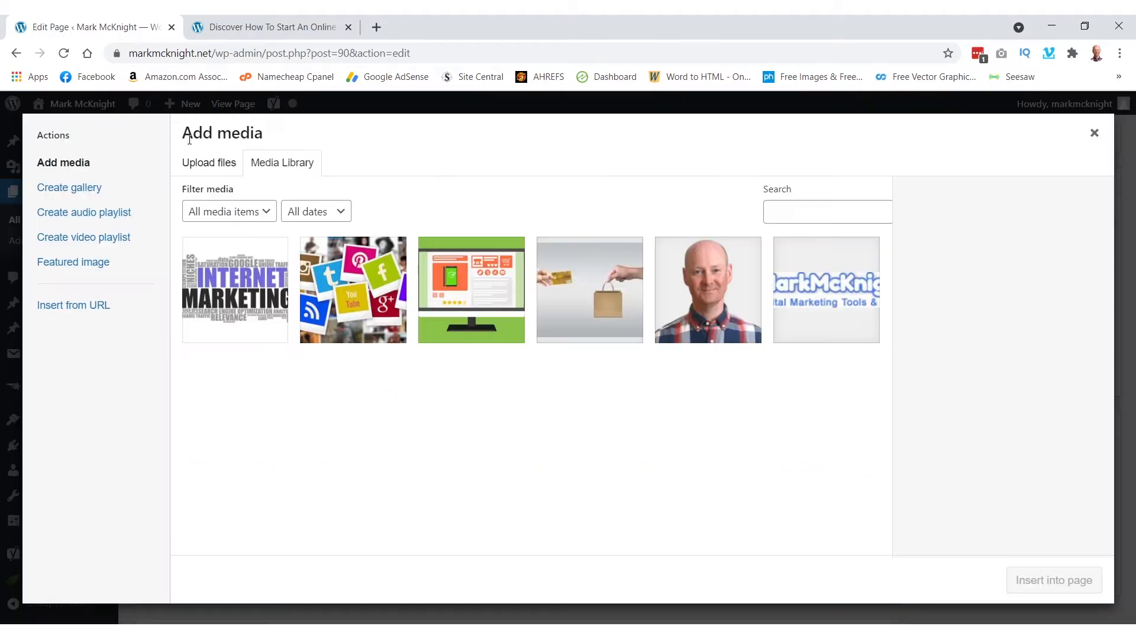
pyautogui.click(260, 275)
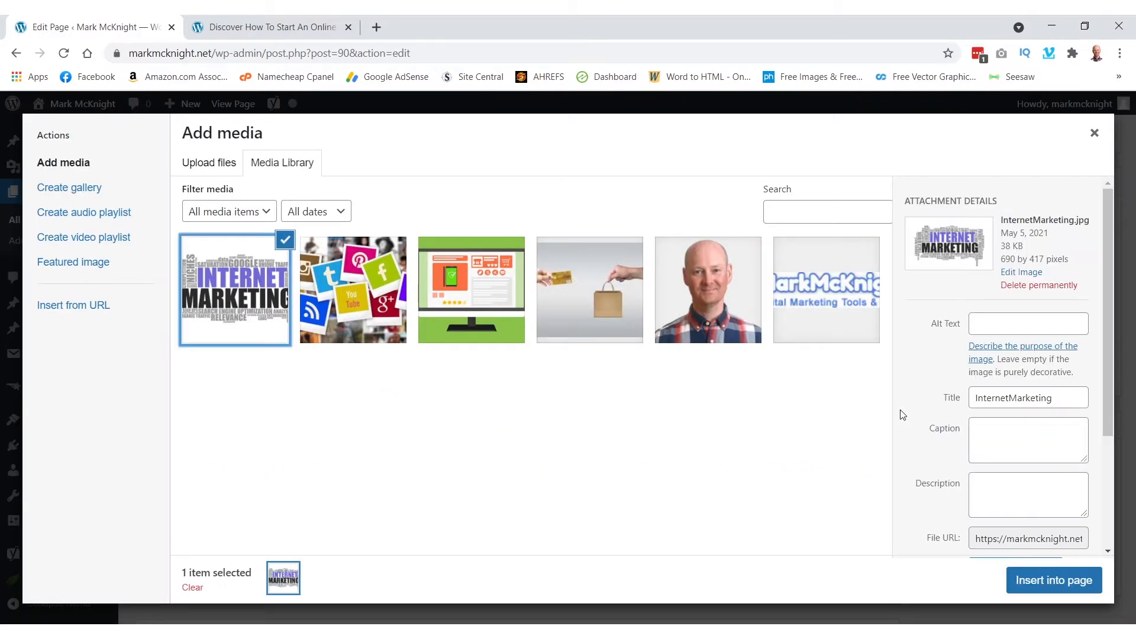
pyautogui.click(1062, 587)
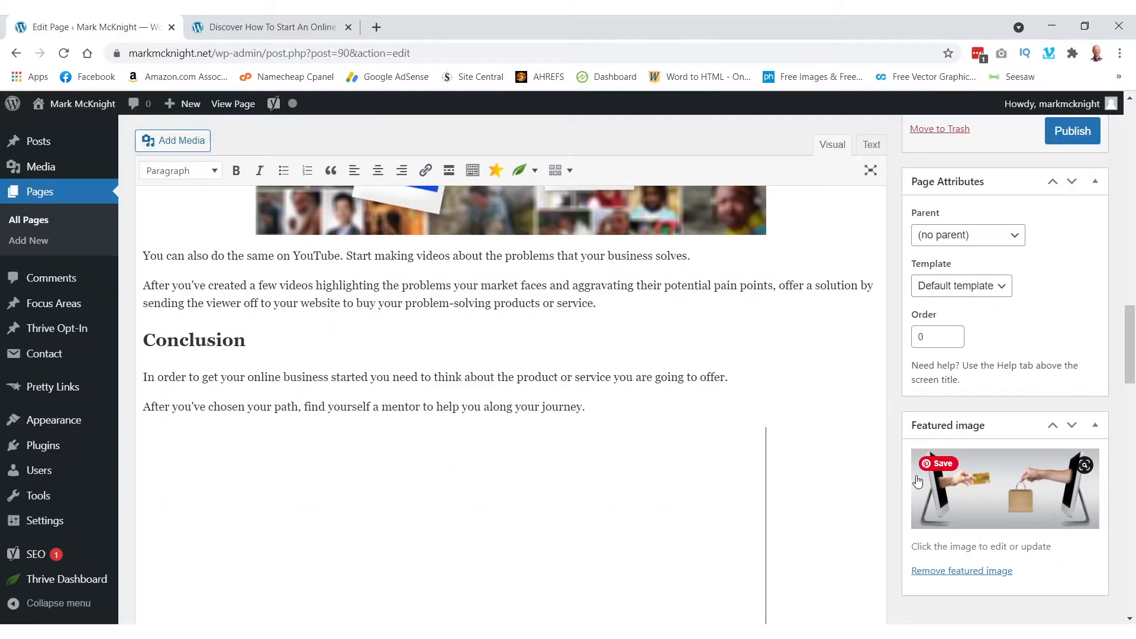
# Preview the page and review the featured image and the three inserted images down to the footer.
pyautogui.scroll(10, 853, 469)
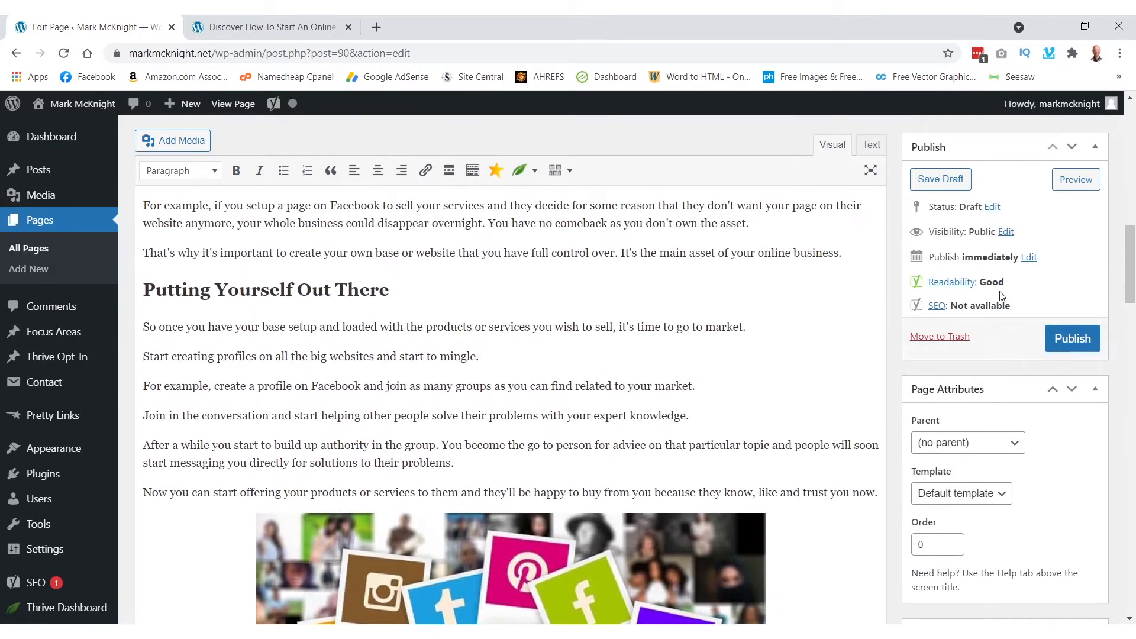
pyautogui.click(1080, 182)
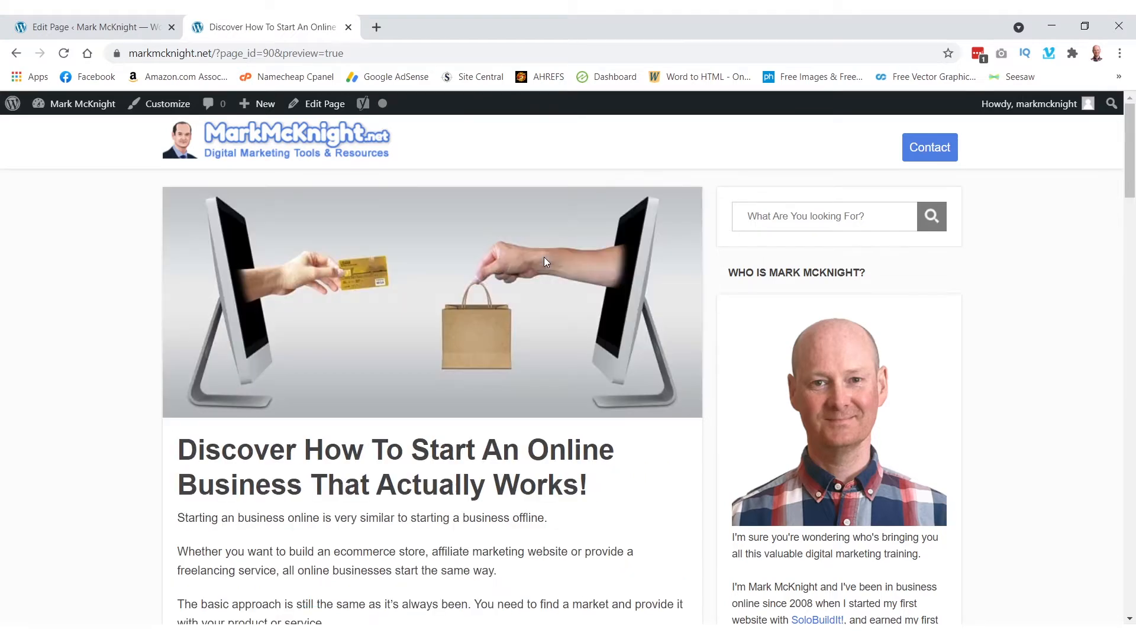
pyautogui.scroll(-6, 544, 260)
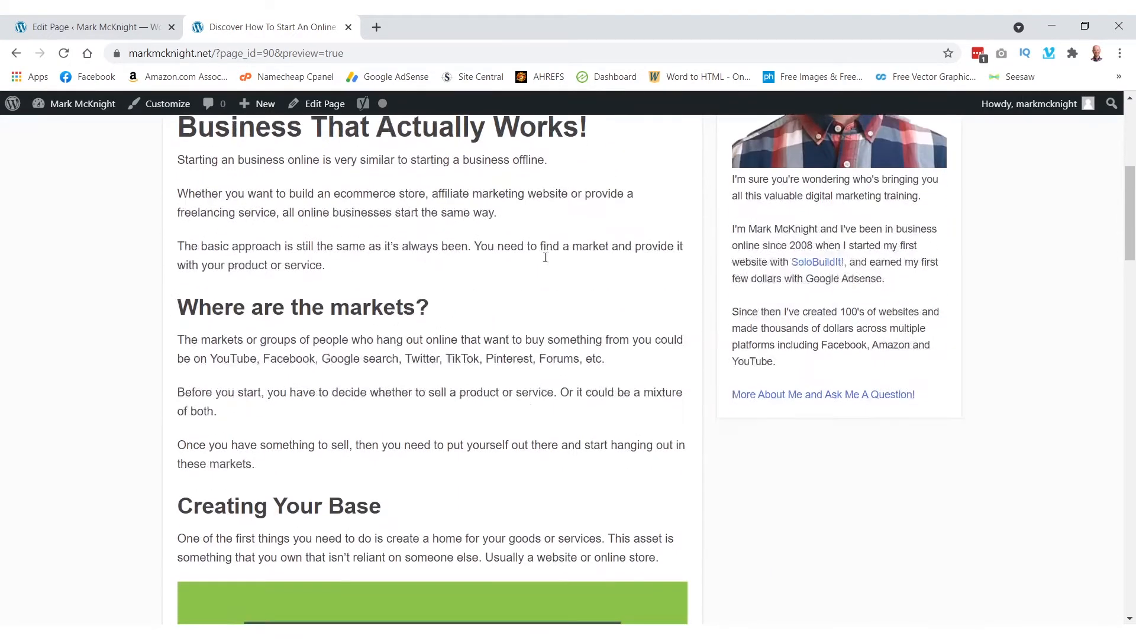
pyautogui.scroll(-10, 545, 257)
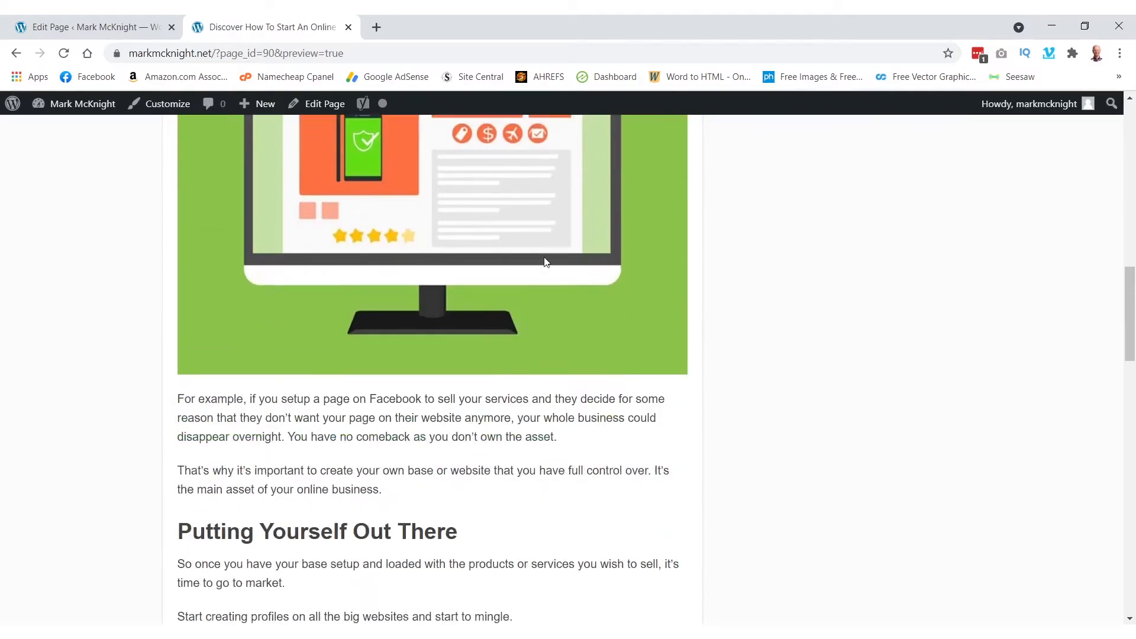
pyautogui.scroll(-13, 545, 262)
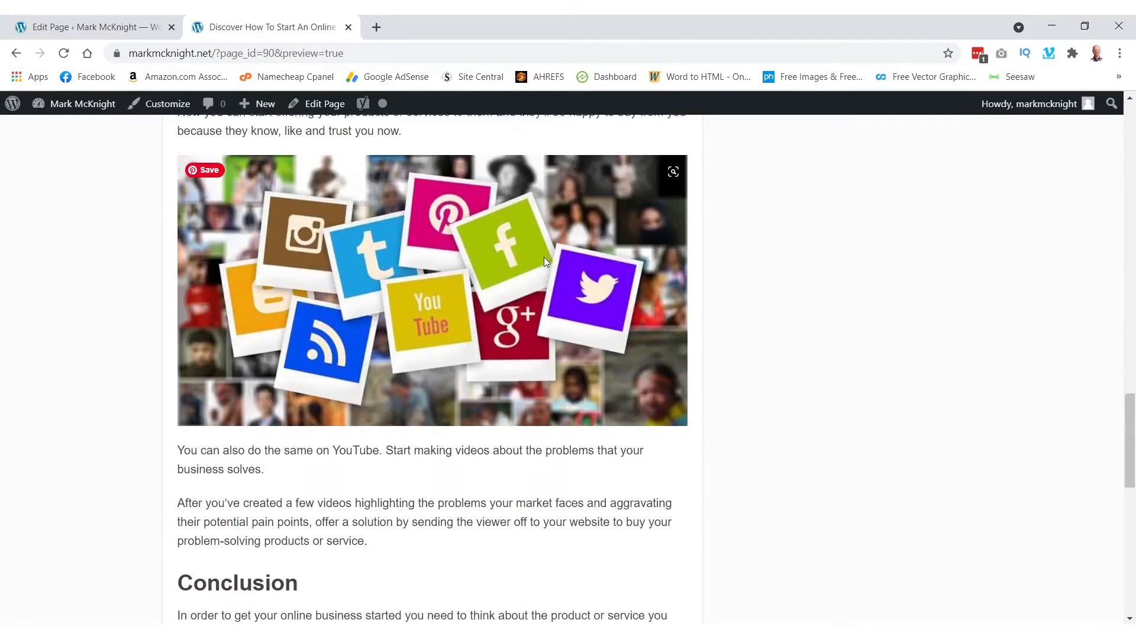
pyautogui.scroll(-12, 544, 262)
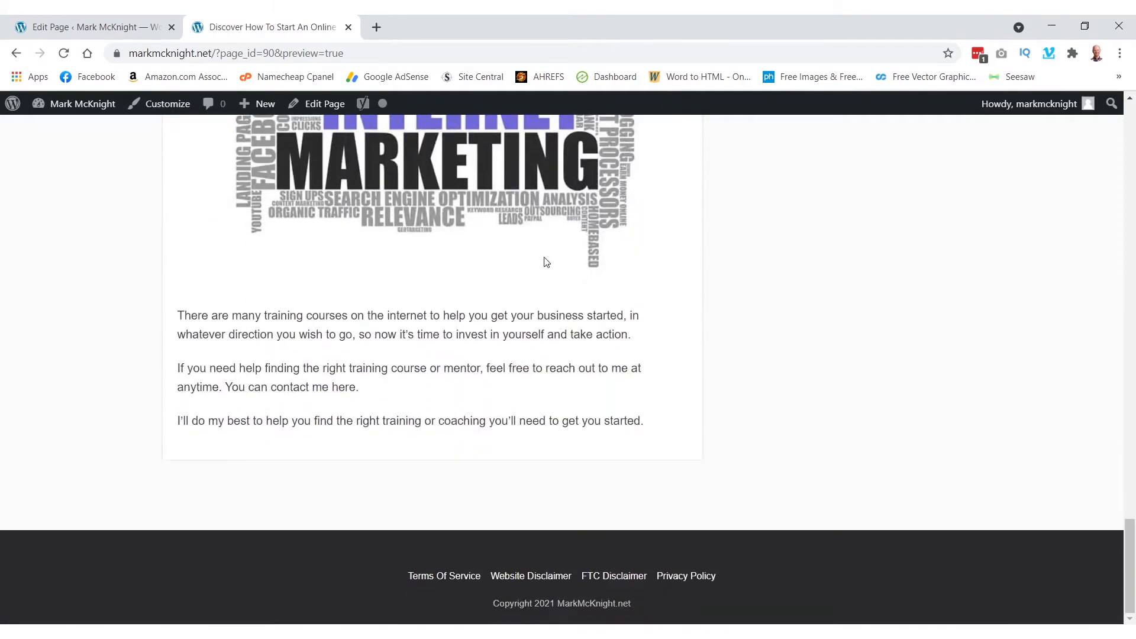
# Link the words "contact me here" near the end of the Conclusion to the site's Contact page.
pyautogui.click(133, 28)
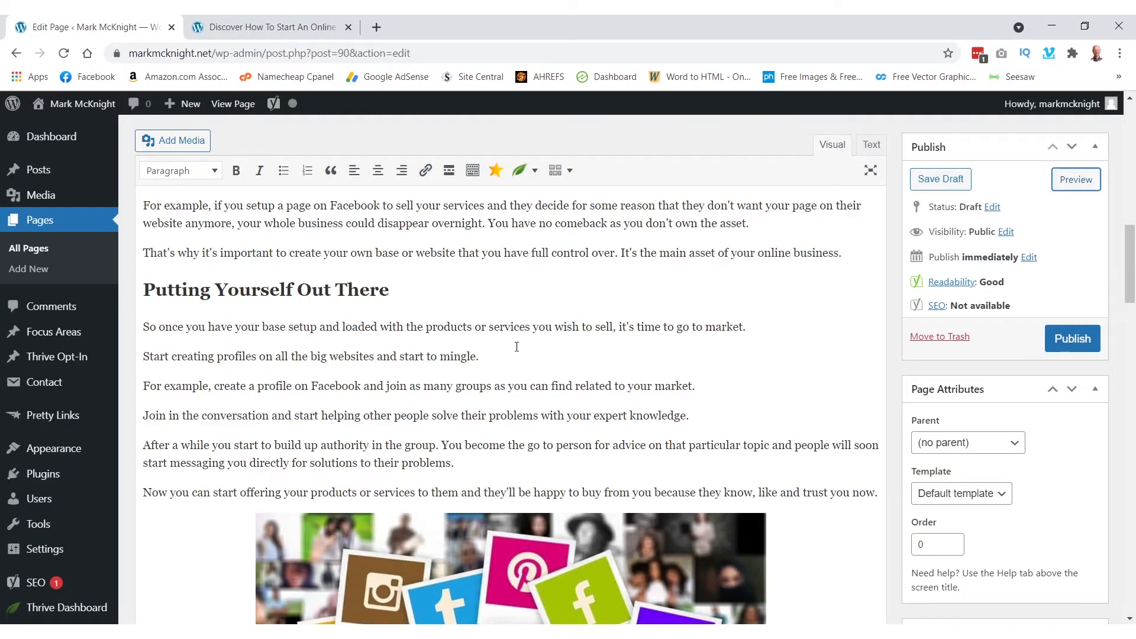
pyautogui.scroll(-8, 517, 347)
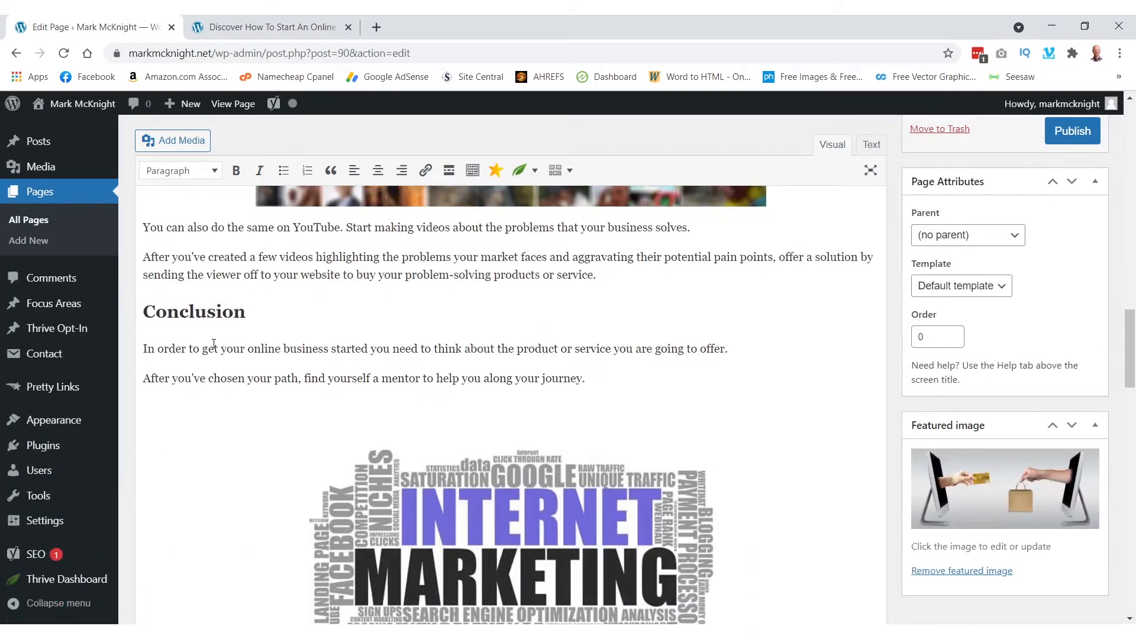
pyautogui.scroll(-7, 226, 375)
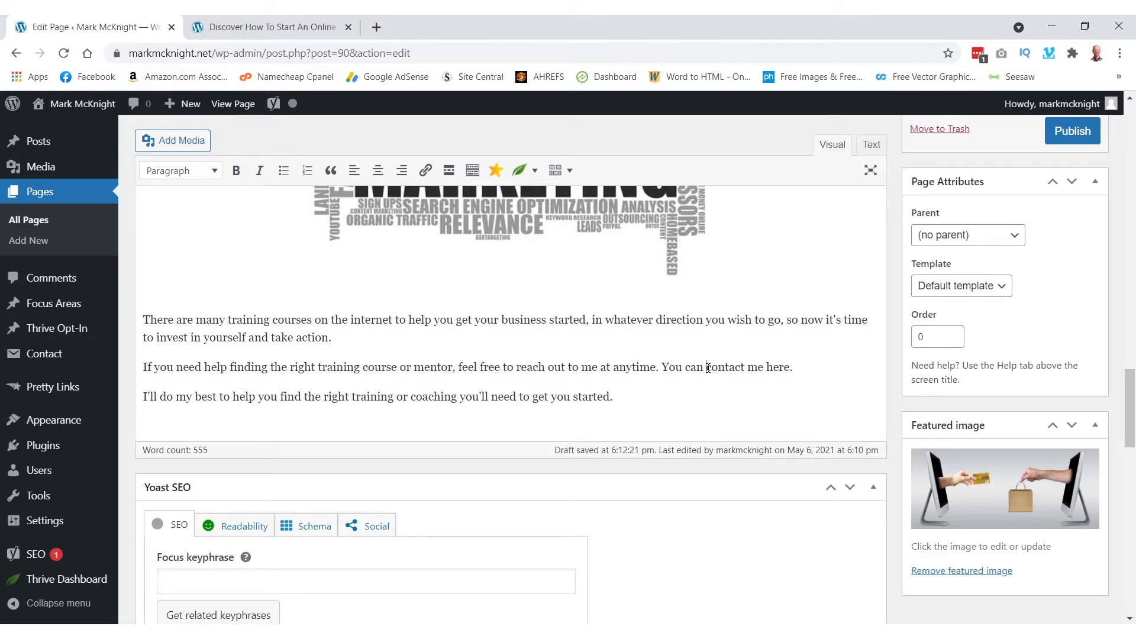
pyautogui.moveTo(708, 367); pyautogui.dragTo(789, 367)
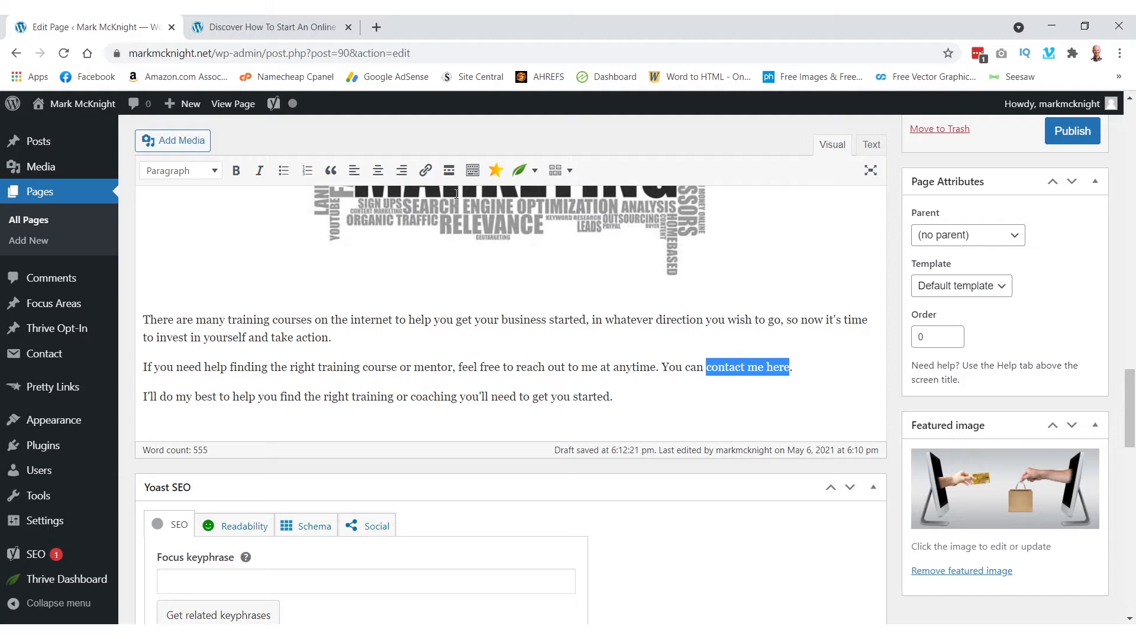
pyautogui.click(426, 172)
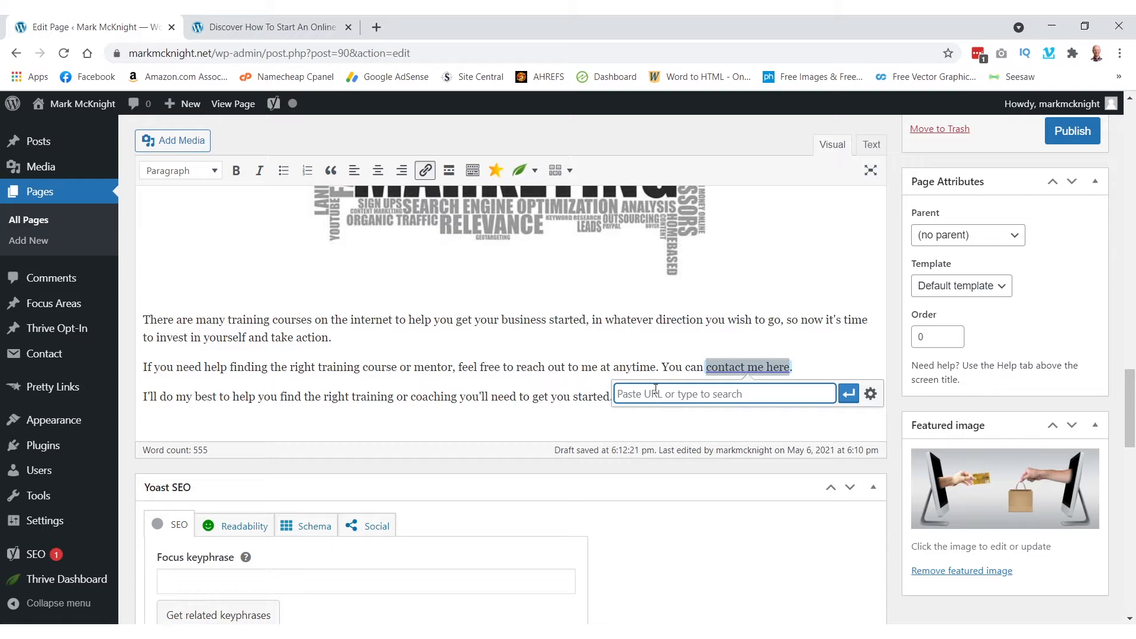
pyautogui.write('con')
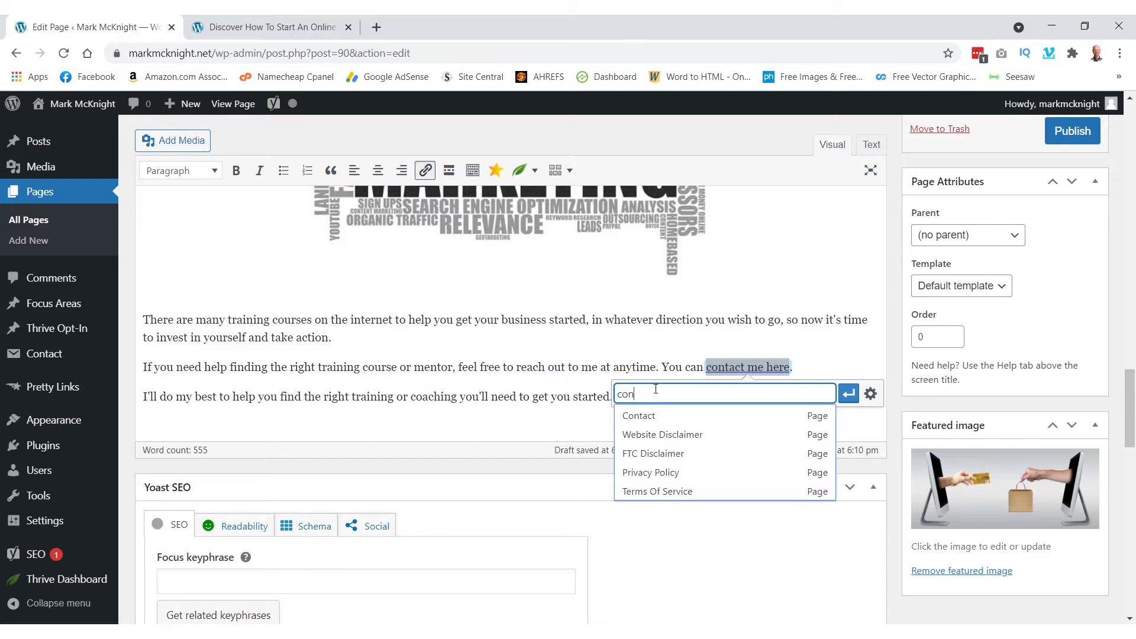
pyautogui.click(654, 416)
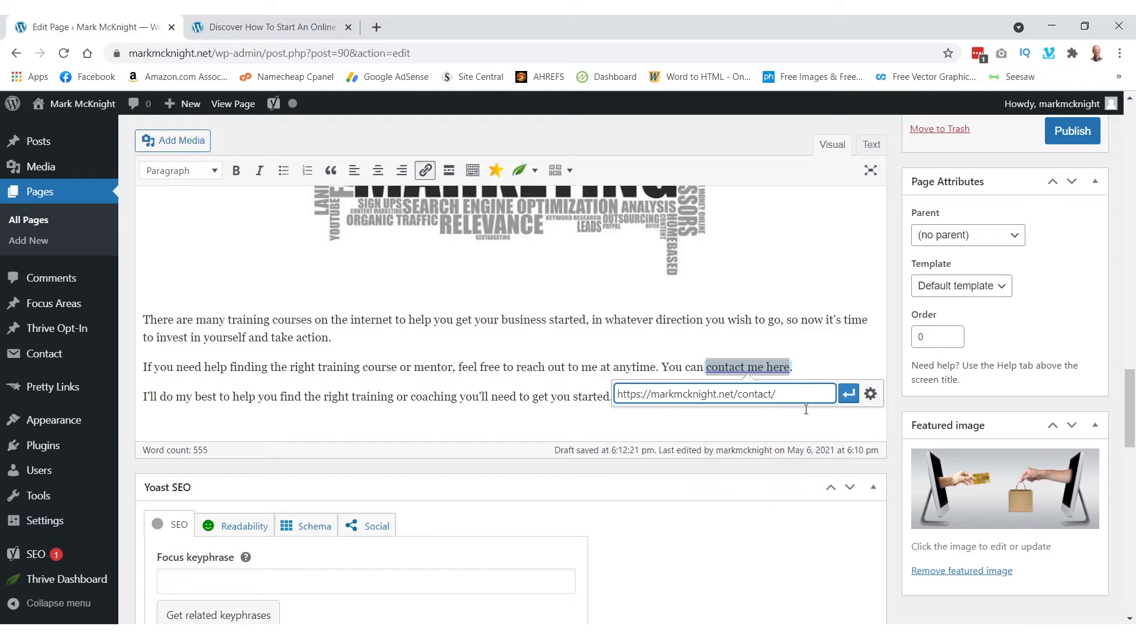
pyautogui.click(848, 393)
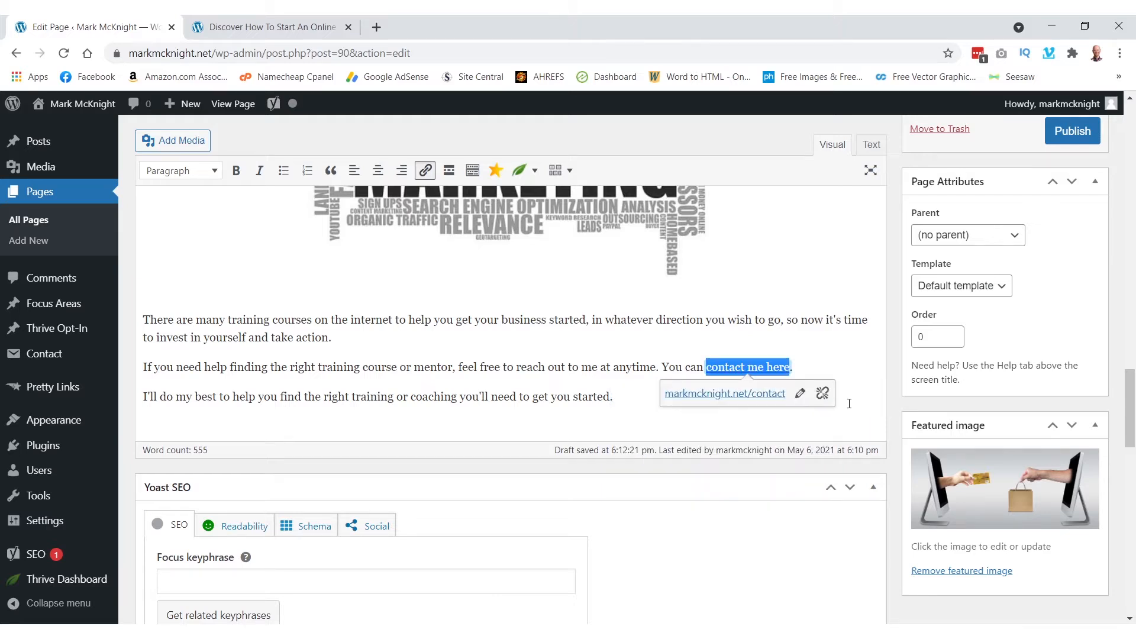
pyautogui.click(564, 395)
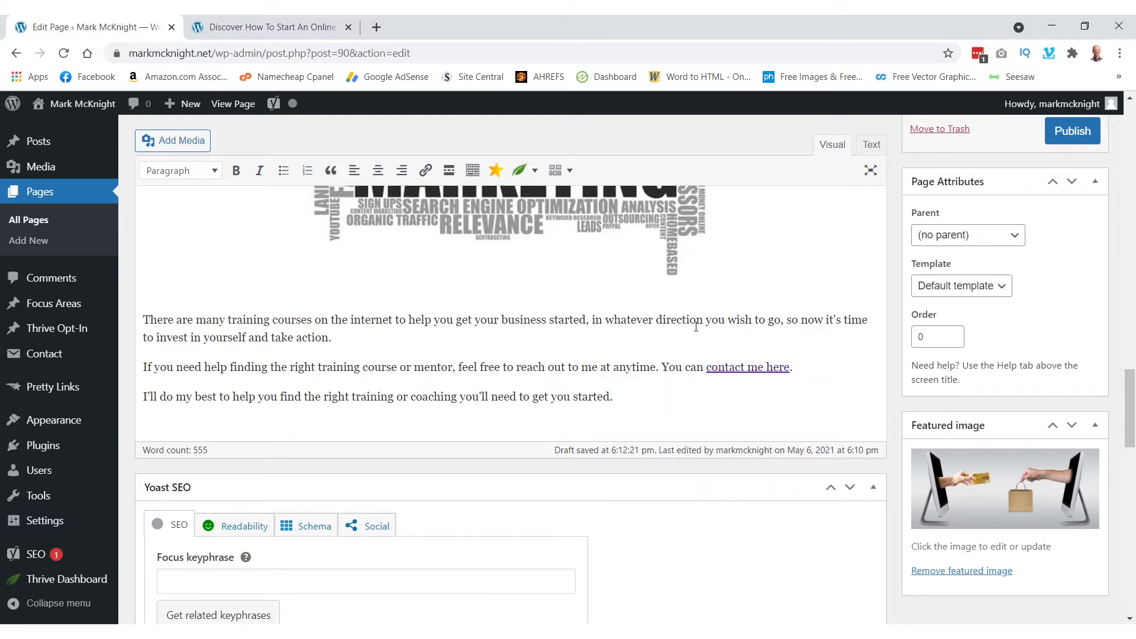
# Look over the page content and SEO preview once more and publish the page.
pyautogui.scroll(6, 696, 327)
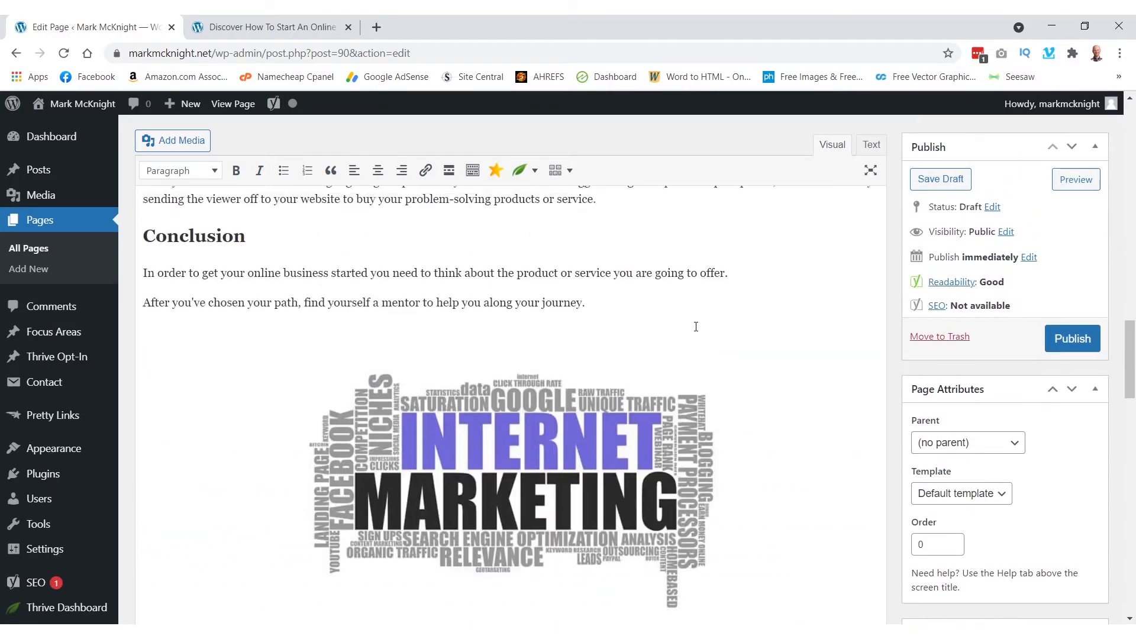
pyautogui.scroll(-12, 698, 329)
pyautogui.scroll(-2, 697, 332)
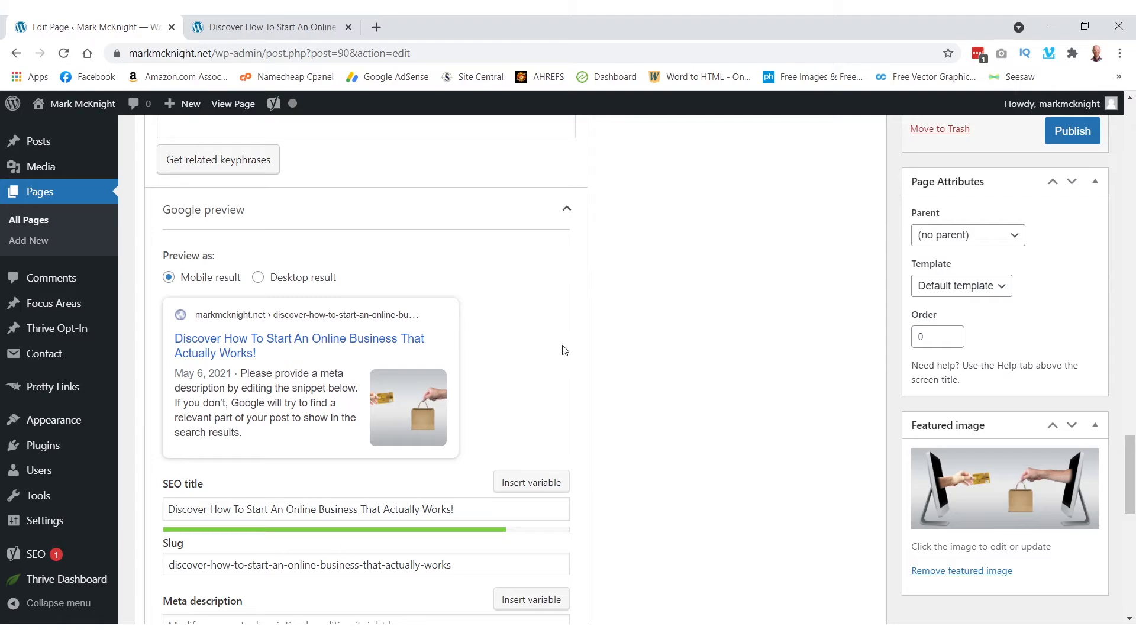
pyautogui.scroll(15, 563, 349)
pyautogui.scroll(10, 563, 346)
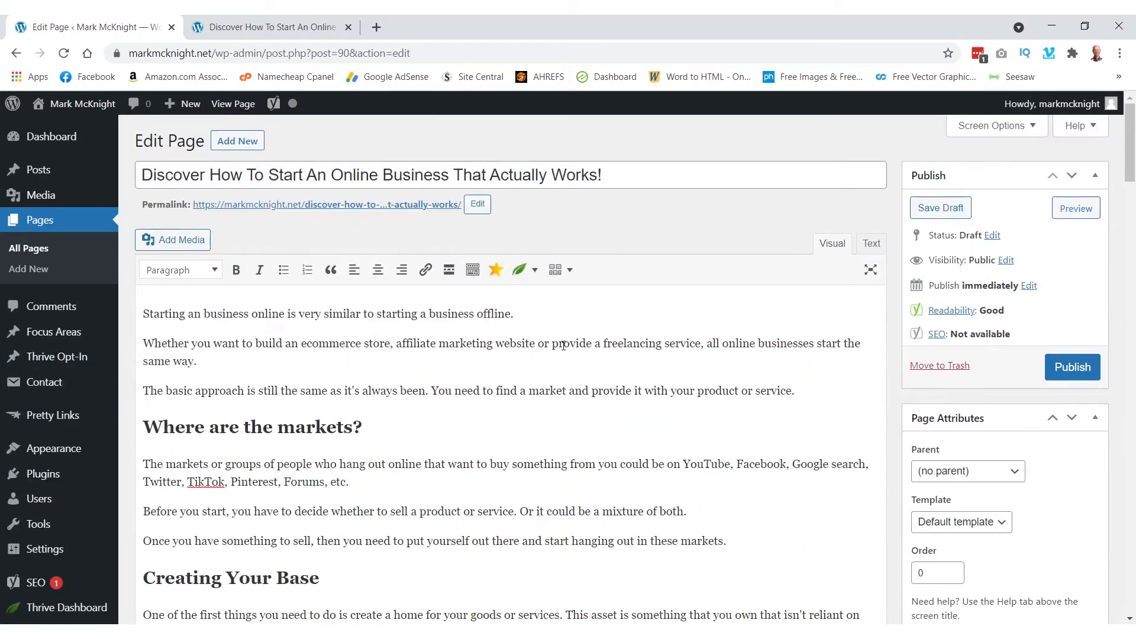
pyautogui.click(1076, 367)
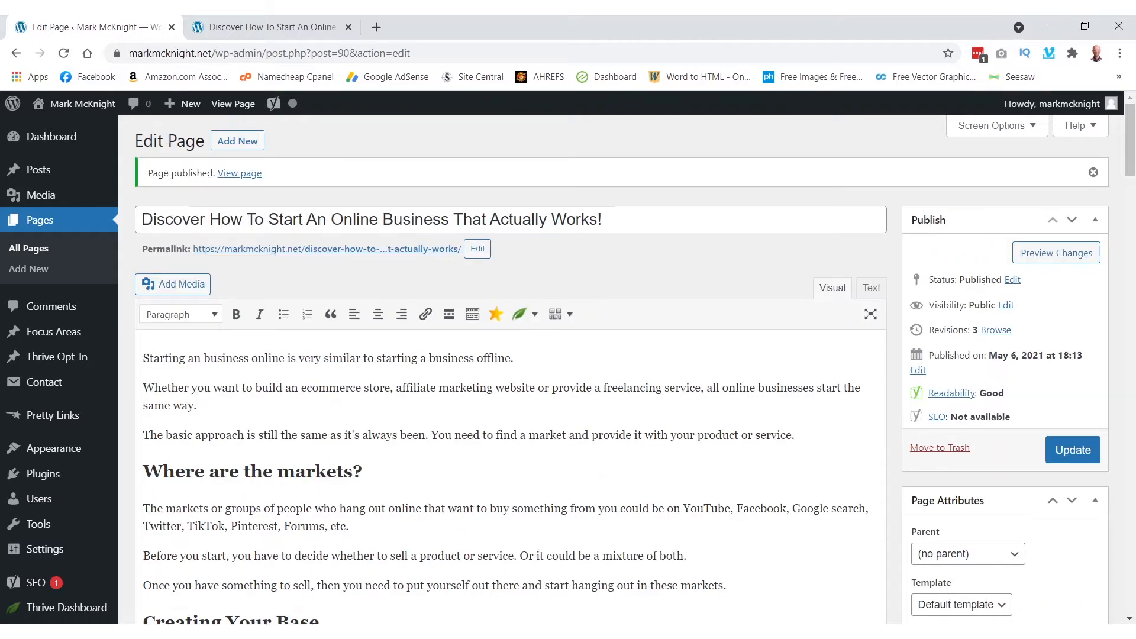
# Check what the site's homepage currently shows, starting from the previewed page.
pyautogui.click(268, 30)
pyautogui.scroll(20, 223, 438)
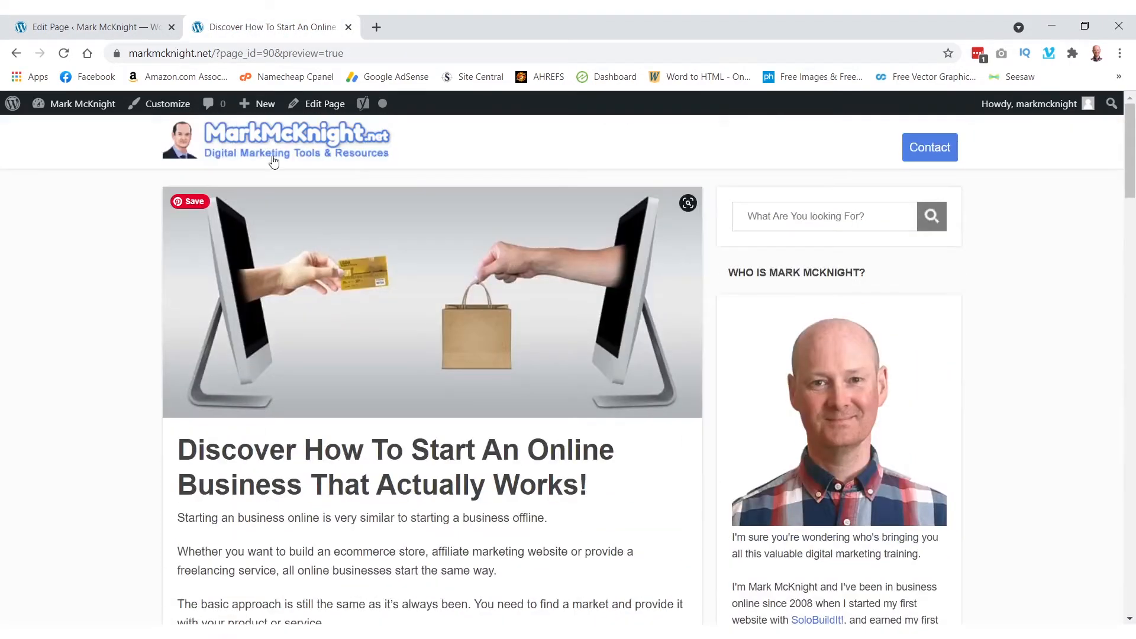
pyautogui.click(273, 141)
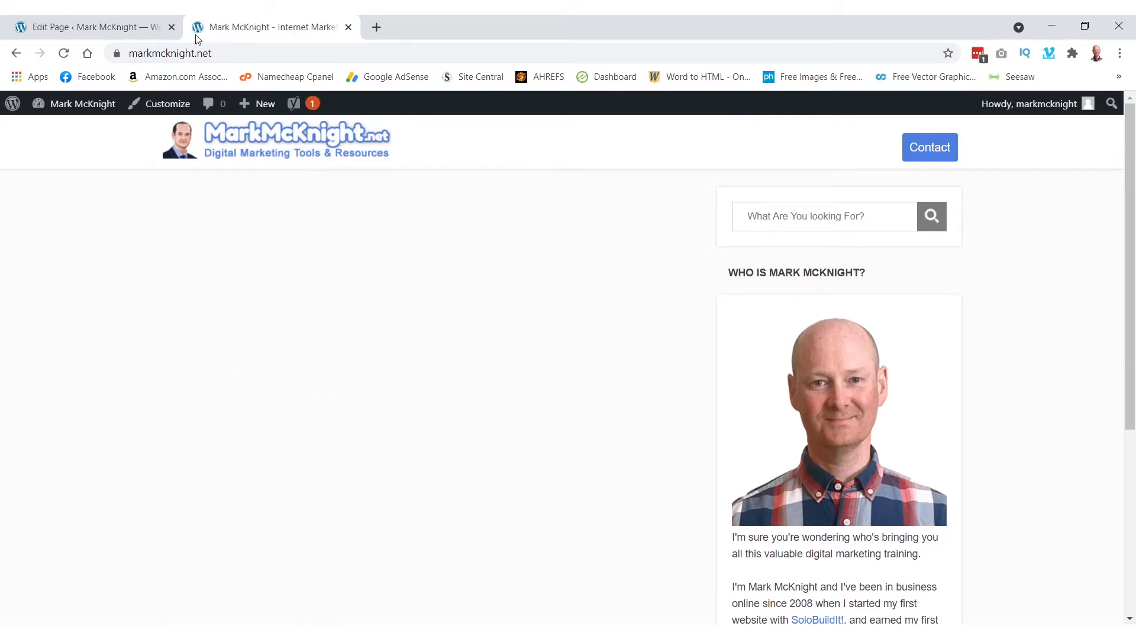
# Set the site's homepage to the static page "Discover How To Start An Online Business That Actually Works!" and save the reading settings.
pyautogui.click(121, 29)
pyautogui.scroll(-4, 81, 306)
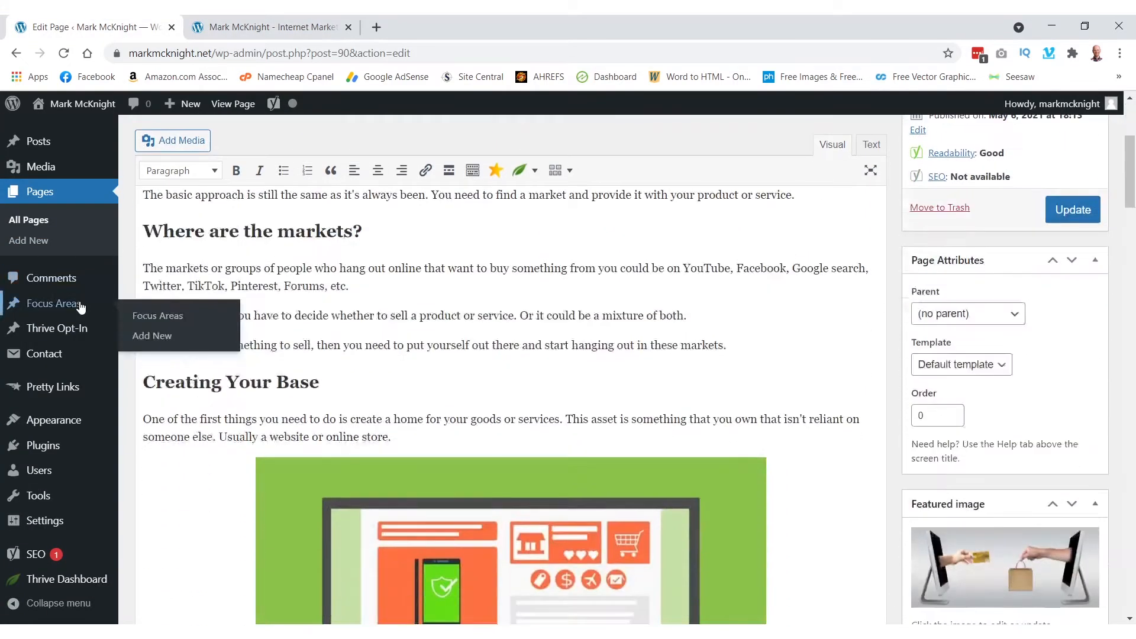
pyautogui.moveTo(64, 424)
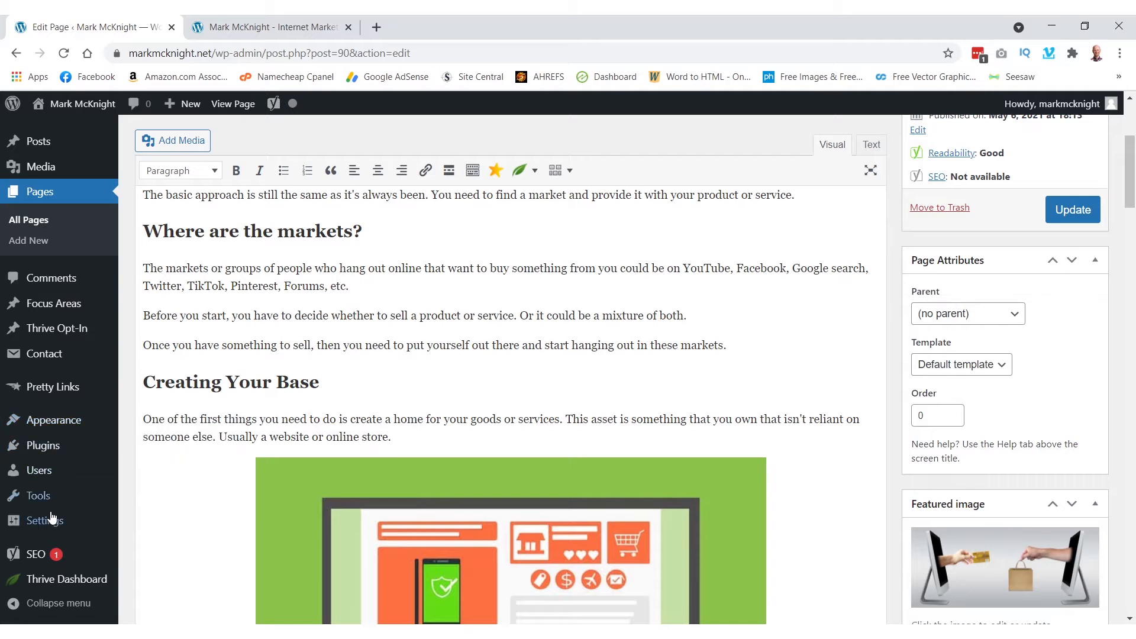
pyautogui.moveTo(52, 525)
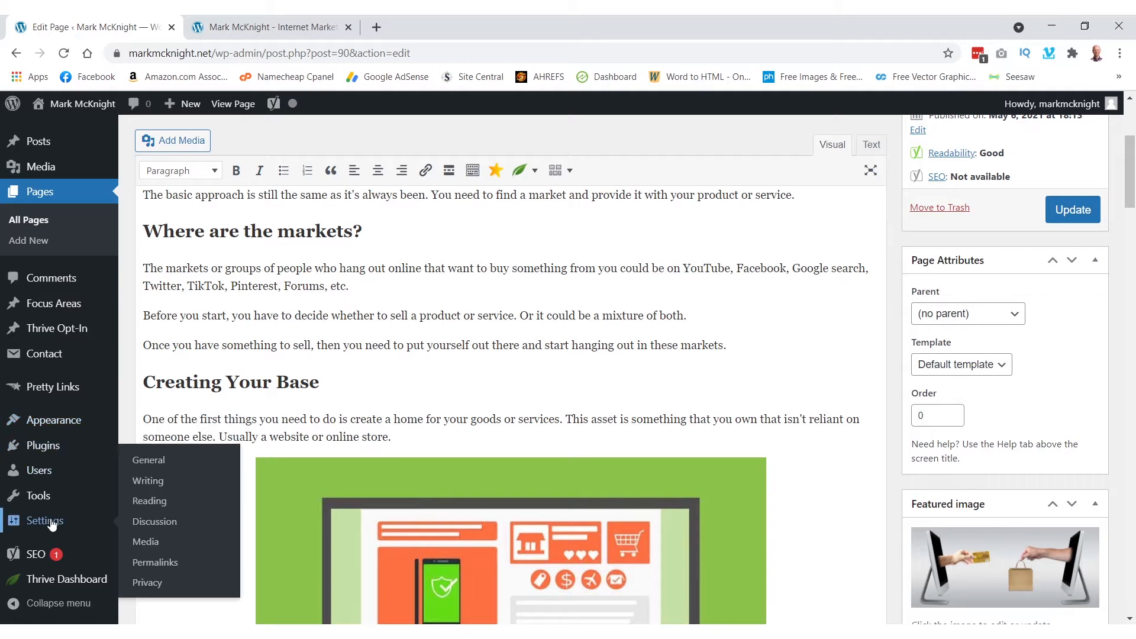
pyautogui.click(155, 501)
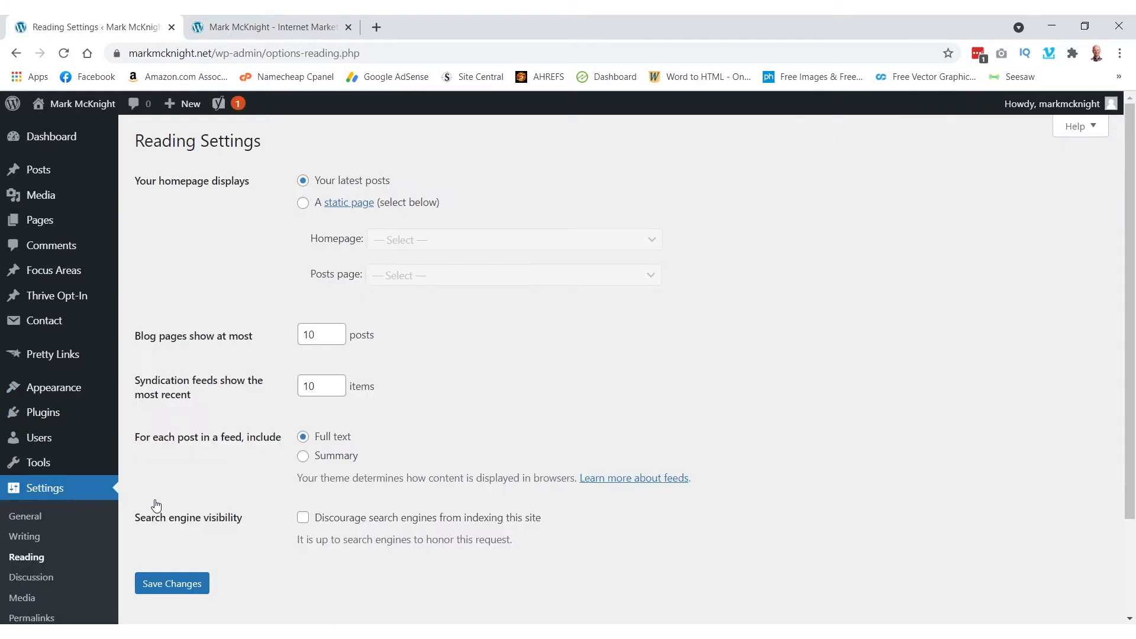
pyautogui.click(304, 204)
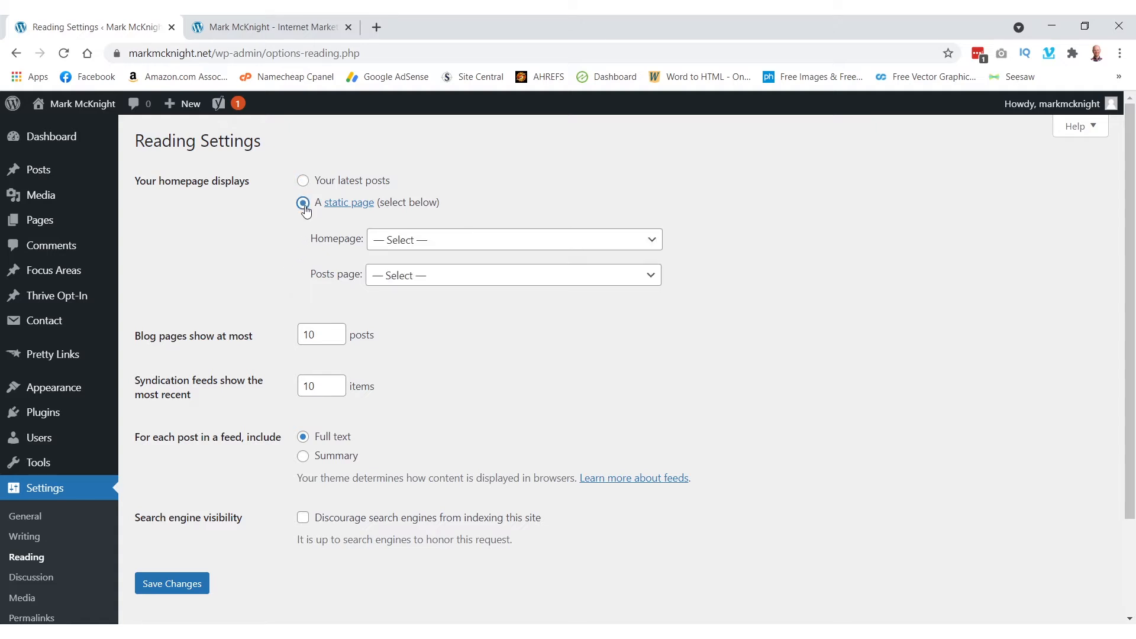
pyautogui.click(649, 242)
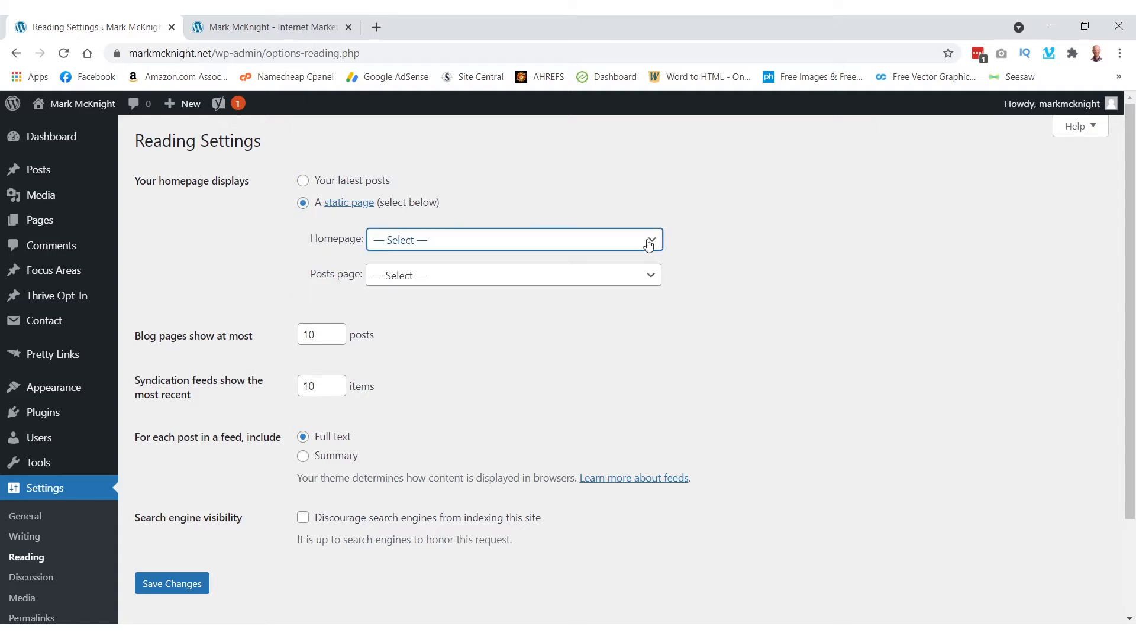
pyautogui.click(557, 285)
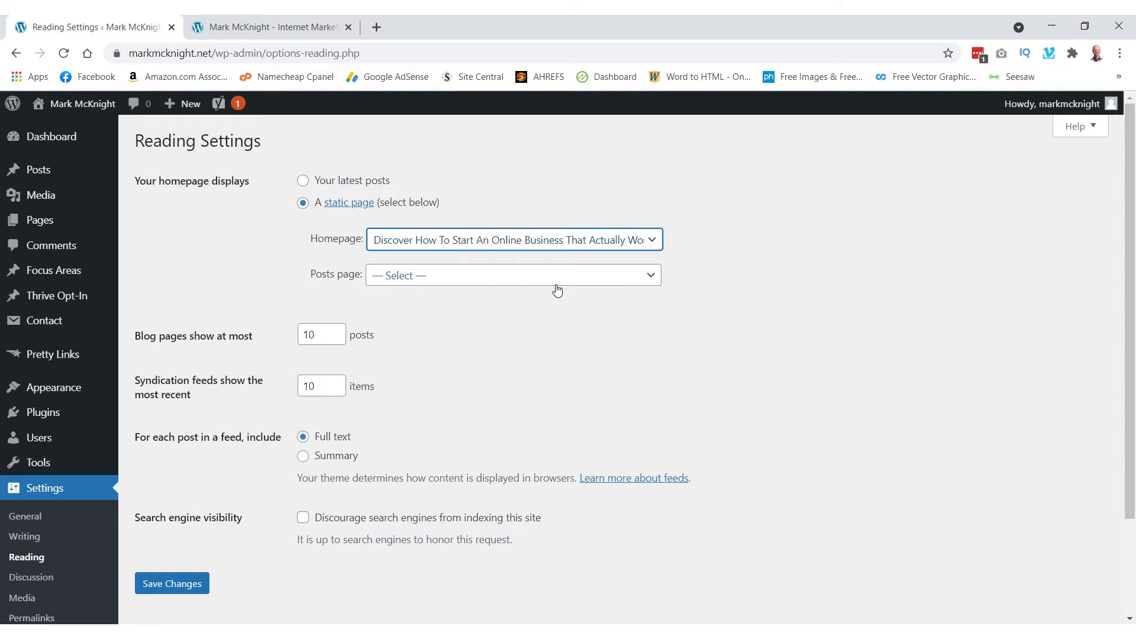
pyautogui.click(176, 587)
# Reload the site's homepage and review its article content, inline images and sidebar.
pyautogui.click(277, 27)
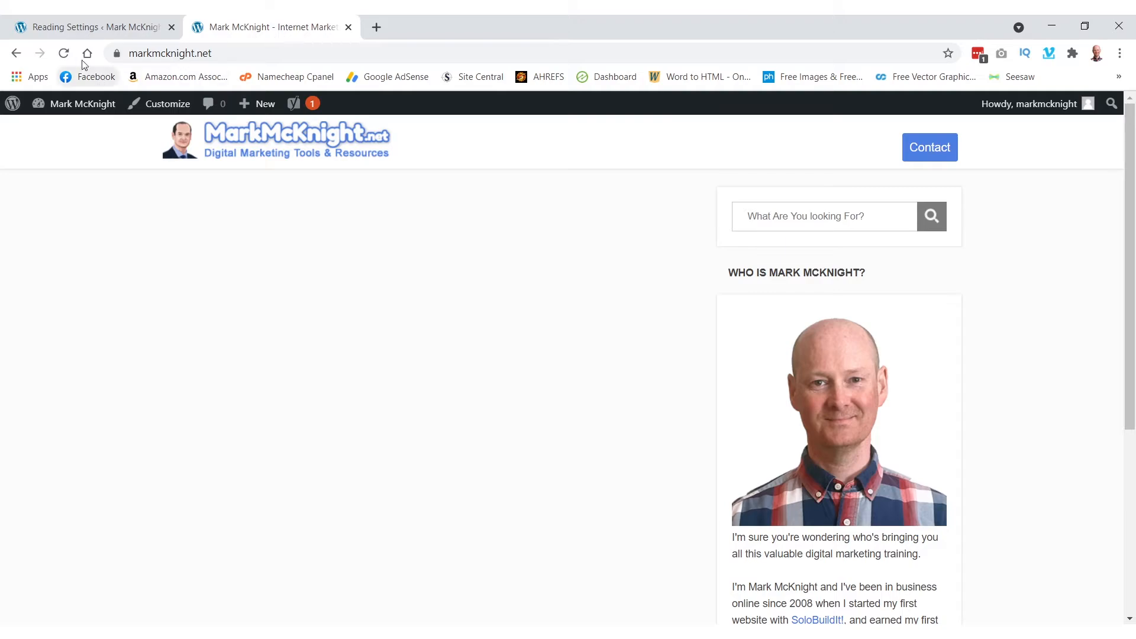
pyautogui.click(65, 53)
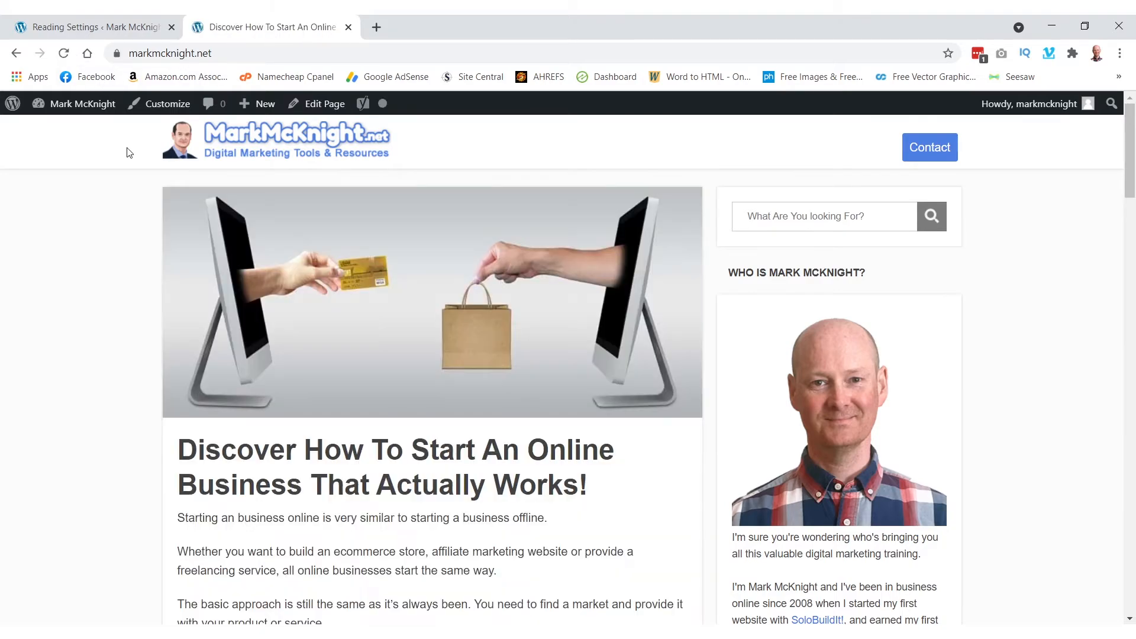
pyautogui.scroll(-20, 582, 259)
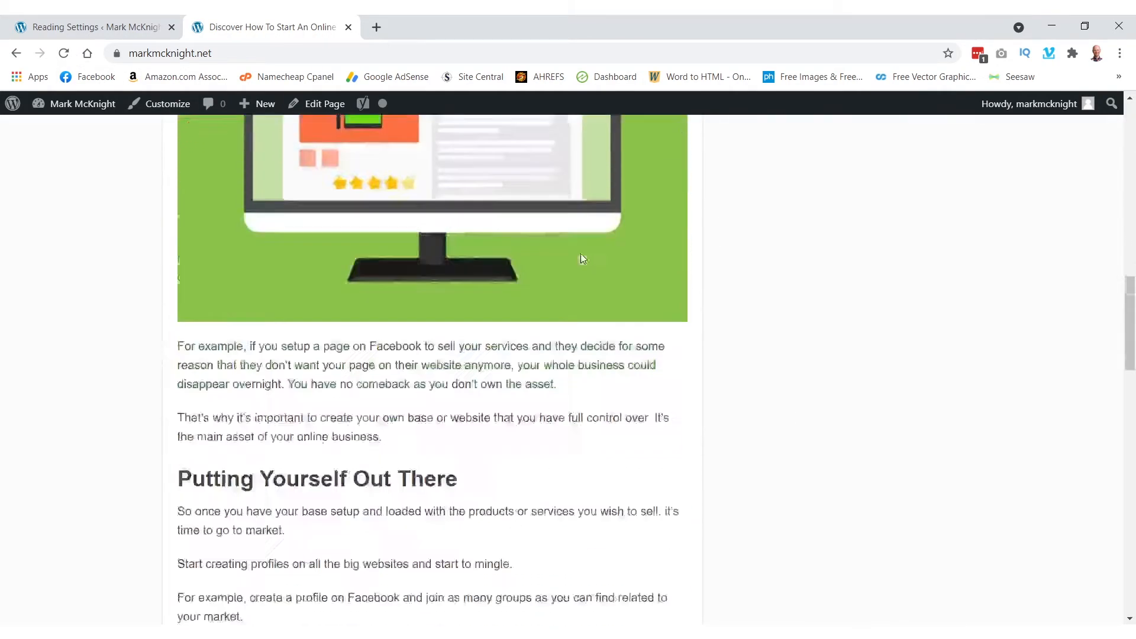
pyautogui.scroll(-9, 582, 255)
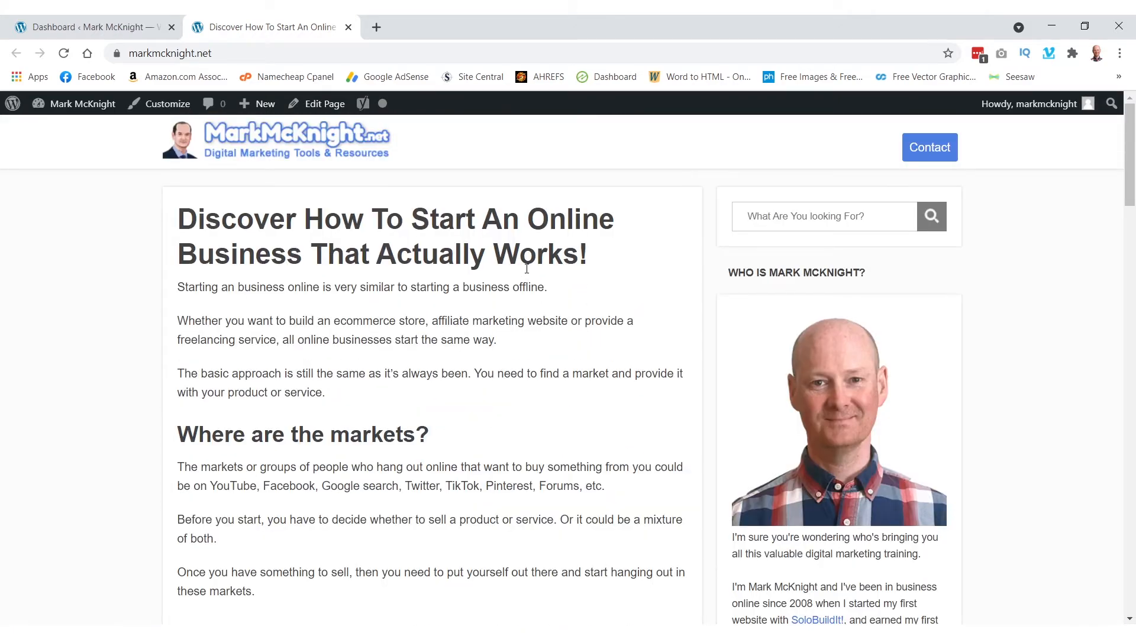
pyautogui.scroll(-4, 527, 268)
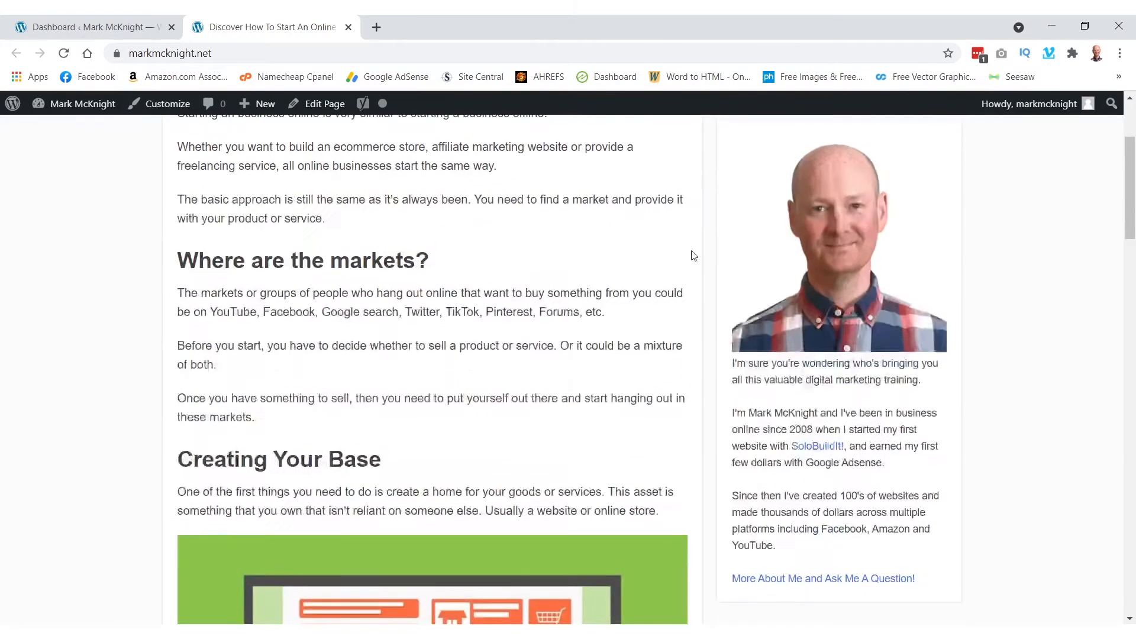
pyautogui.scroll(-2, 643, 352)
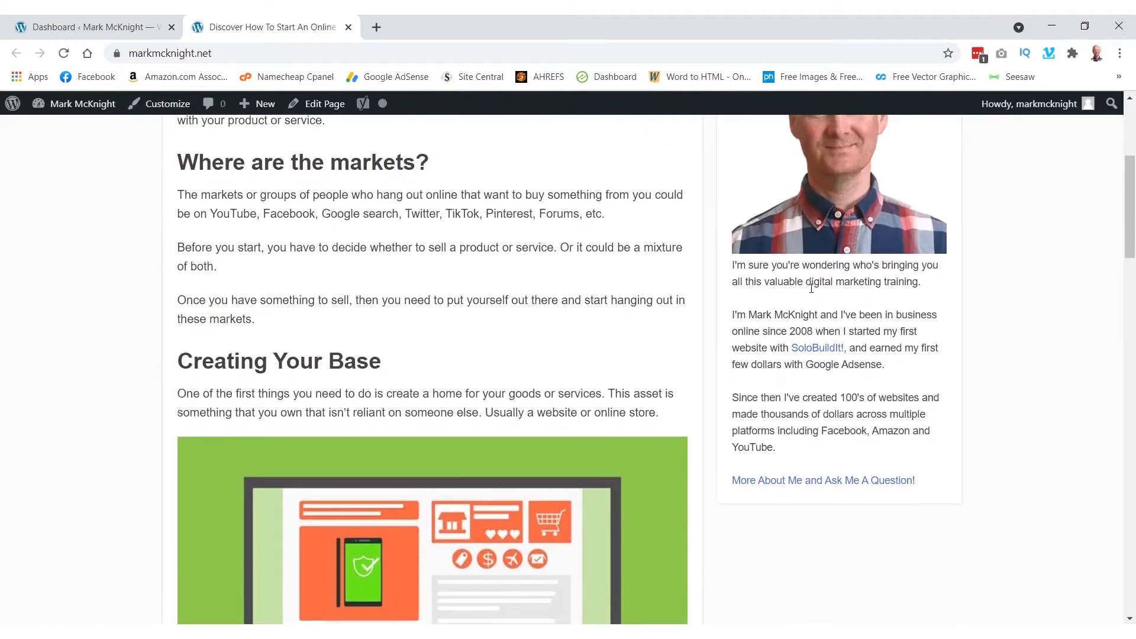
pyautogui.scroll(4, 466, 435)
pyautogui.scroll(2, 466, 435)
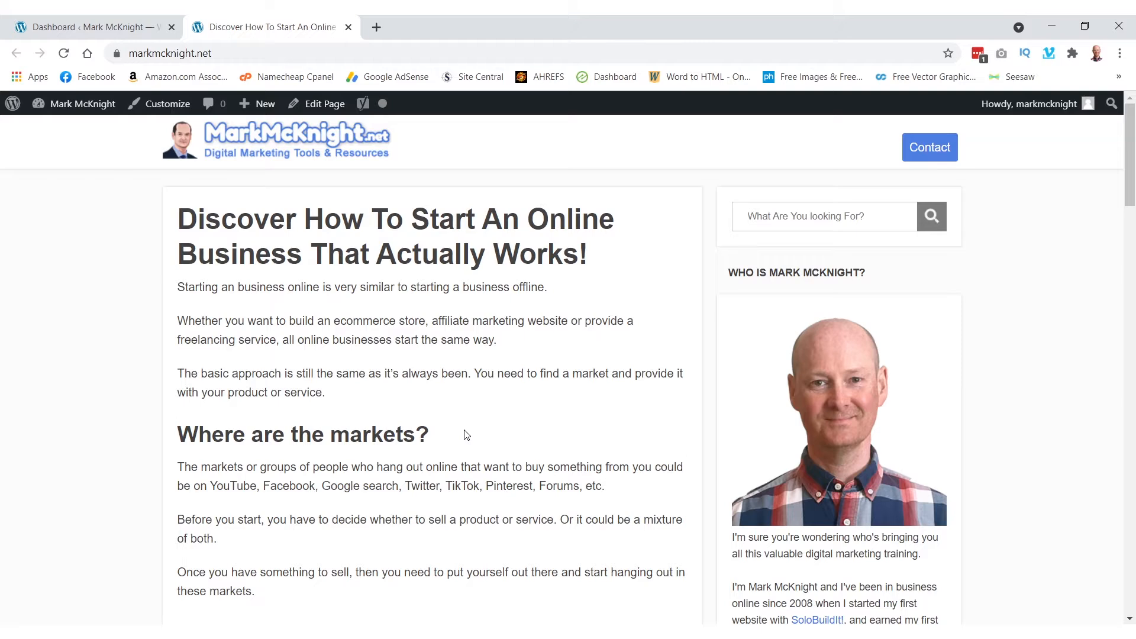
# Add a new post category named Training, leaving the slug blank and the parent category as None.
pyautogui.click(116, 32)
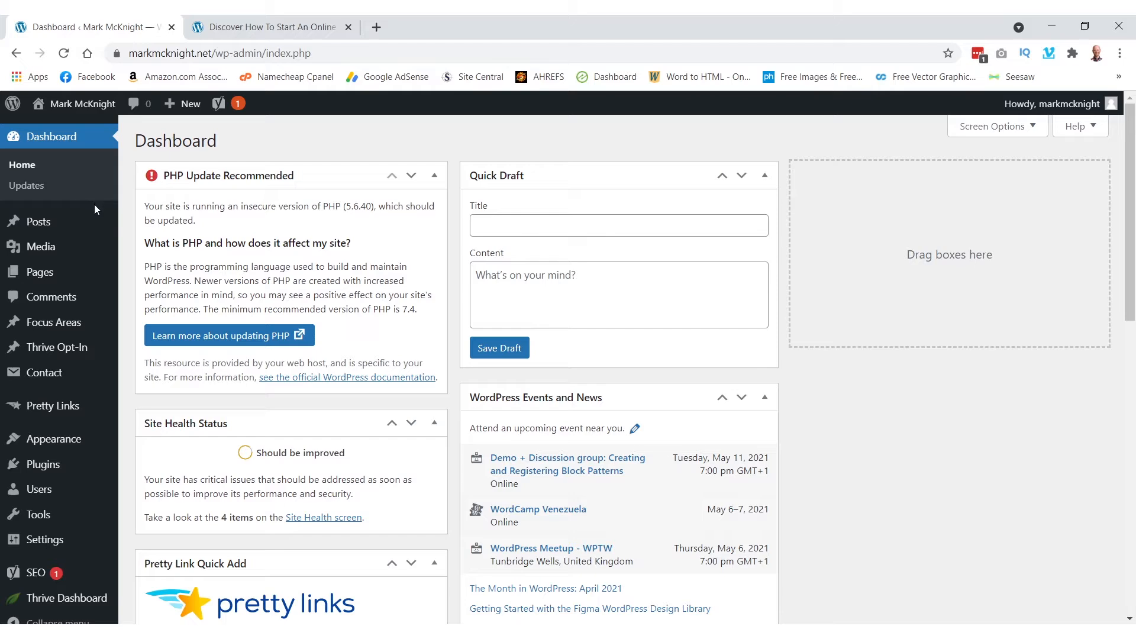
pyautogui.moveTo(77, 223)
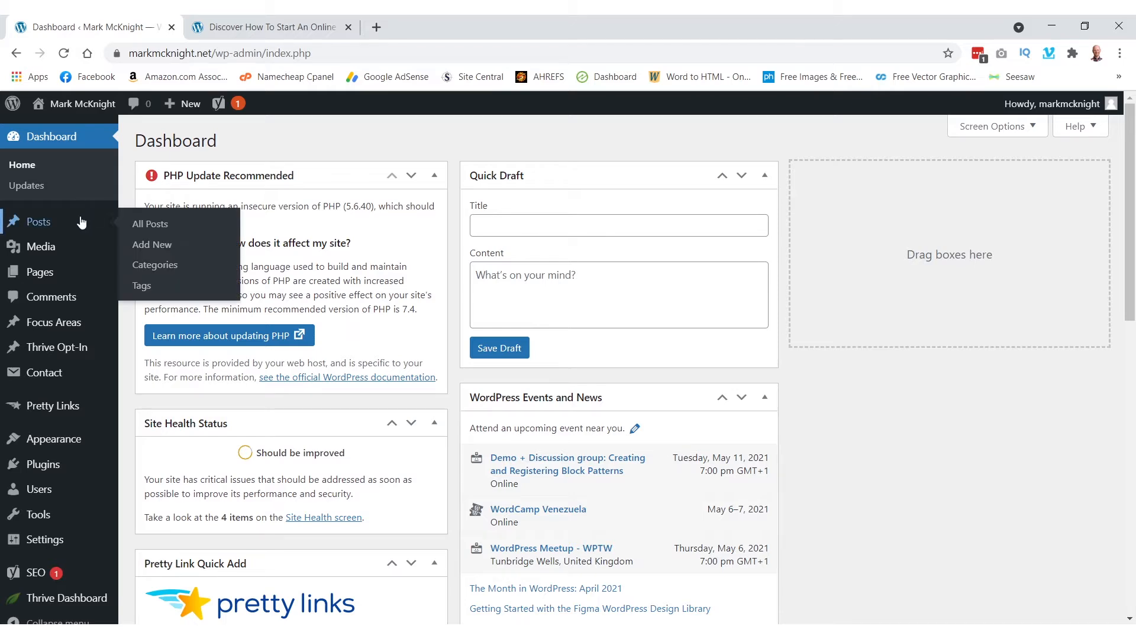
pyautogui.click(152, 268)
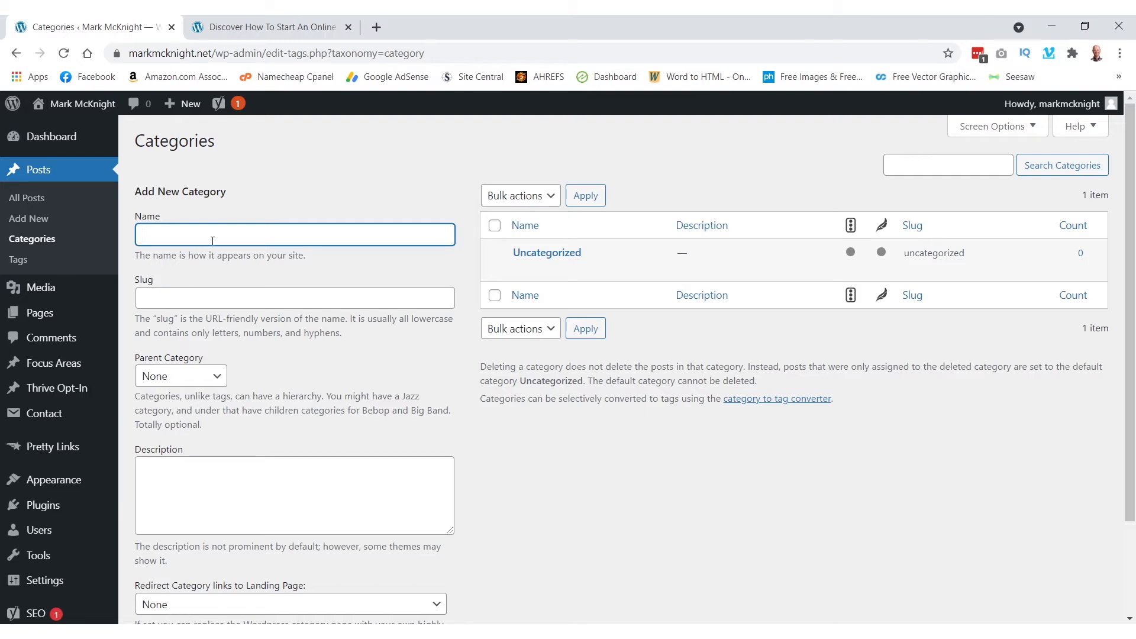
pyautogui.write('Traingin')
pyautogui.press('BackSpace')
pyautogui.press('BackSpace')
pyautogui.press('BackSpace')
pyautogui.write('ing')
pyautogui.click(214, 303)
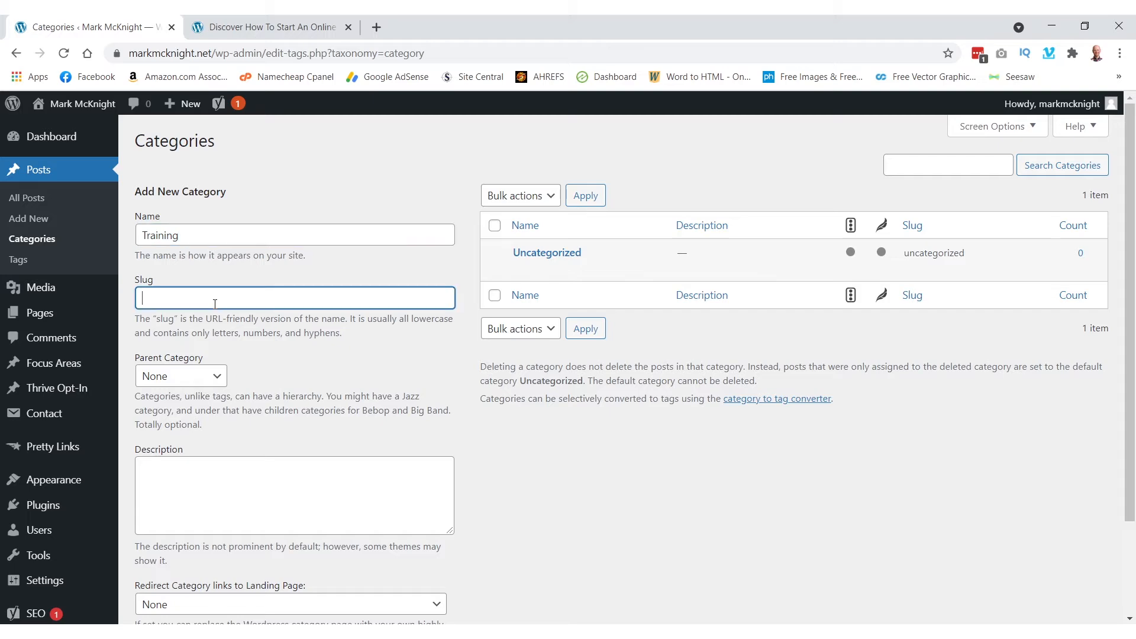
pyautogui.press('Return')
pyautogui.scroll(-2, 506, 258)
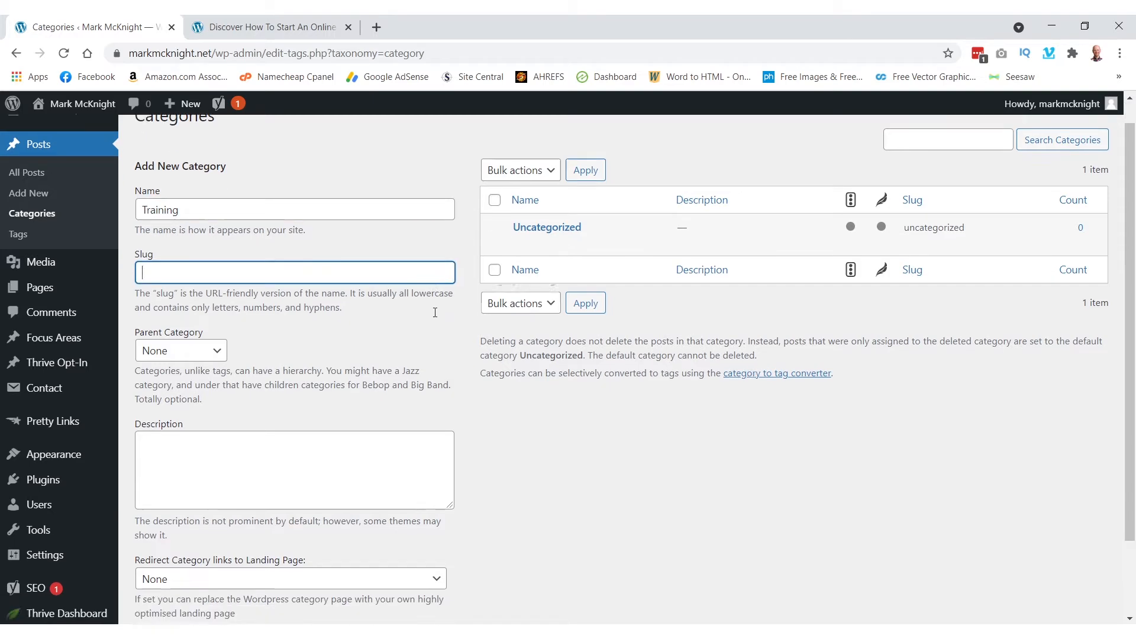
pyautogui.scroll(2, 90, 226)
pyautogui.scroll(-2, 90, 226)
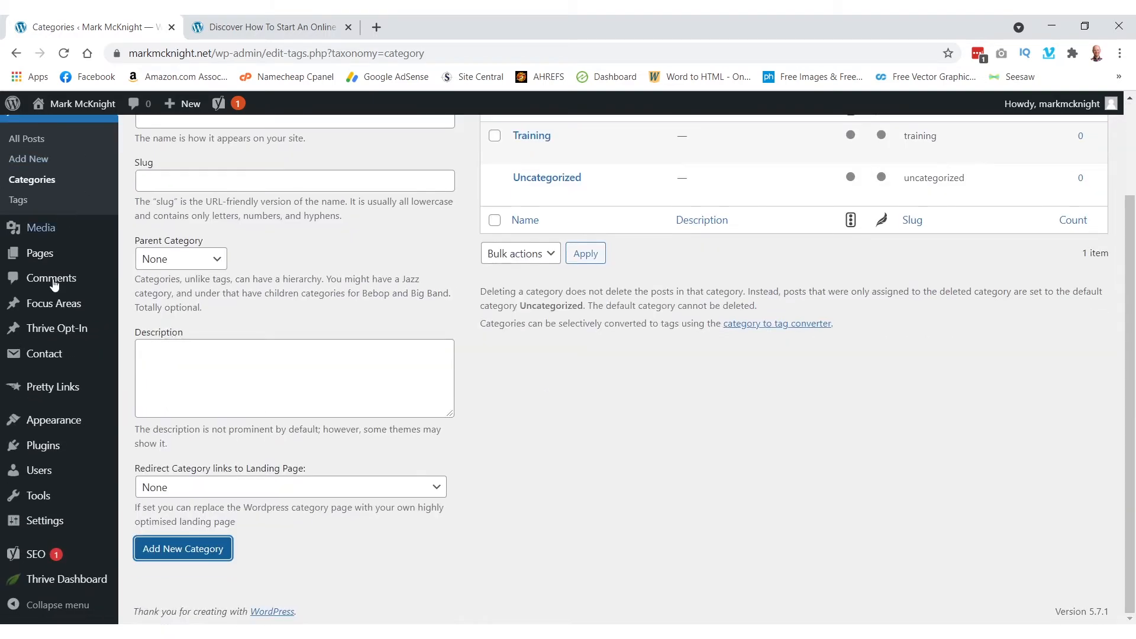
# Review the Thrive theme's blog settings, covering featured image, meta info, bottom posts and read-more options.
pyautogui.moveTo(57, 525)
pyautogui.moveTo(76, 580)
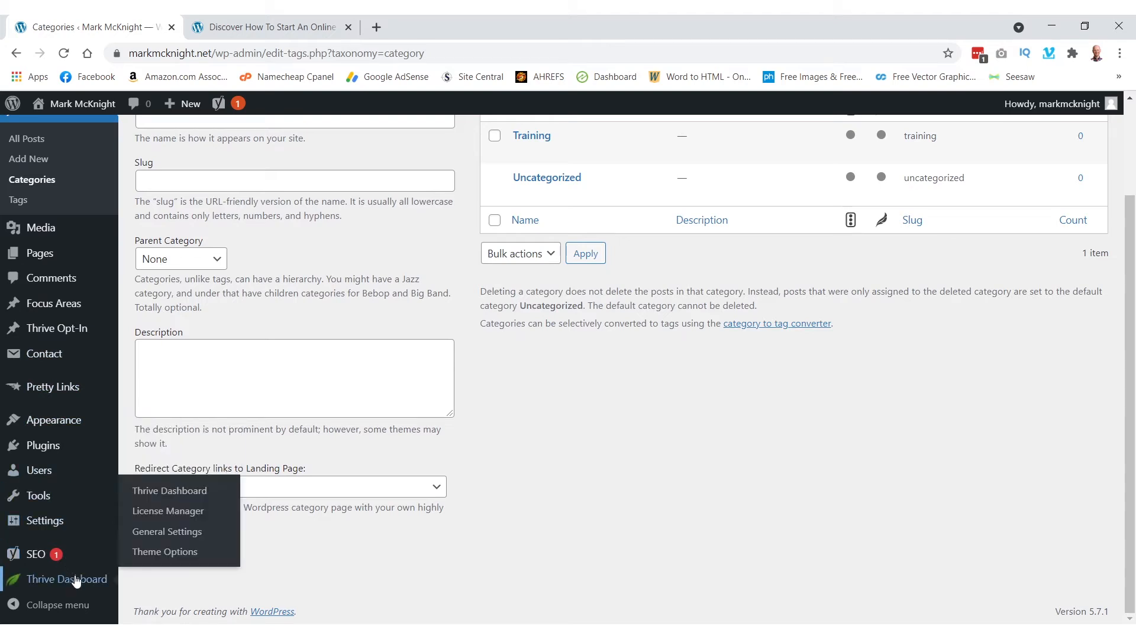
pyautogui.click(157, 555)
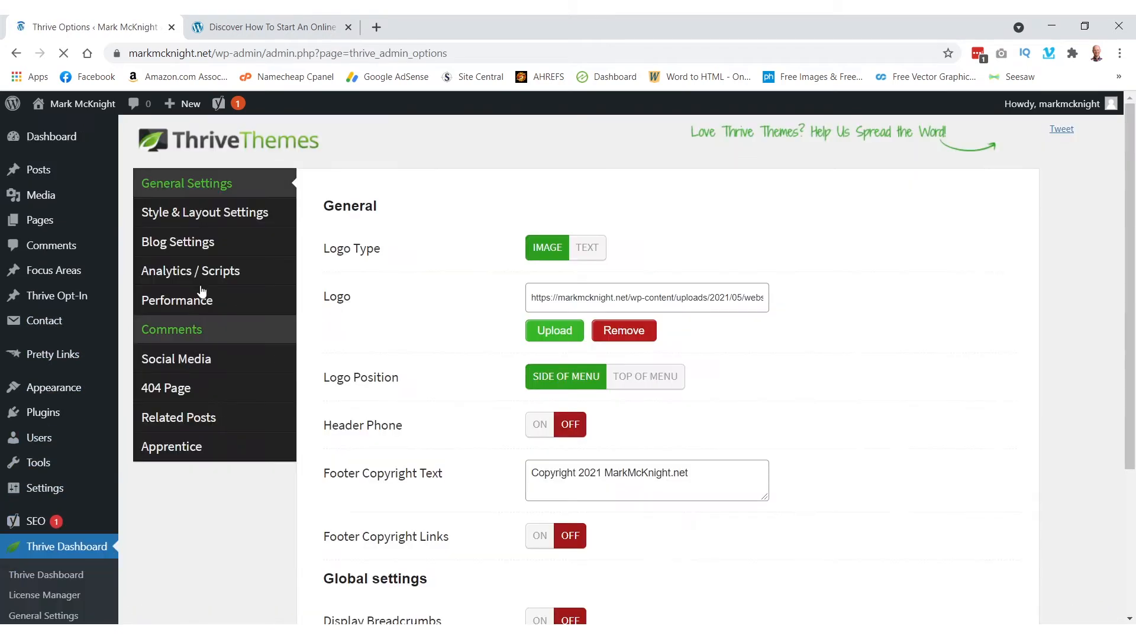
pyautogui.click(198, 243)
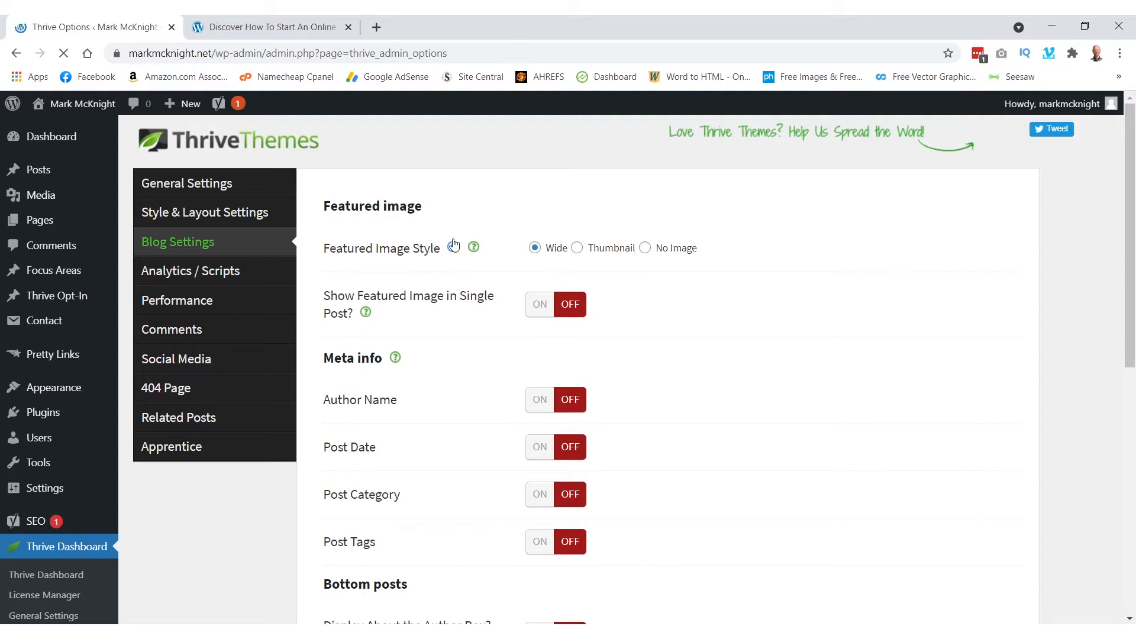
pyautogui.scroll(-1, 650, 200)
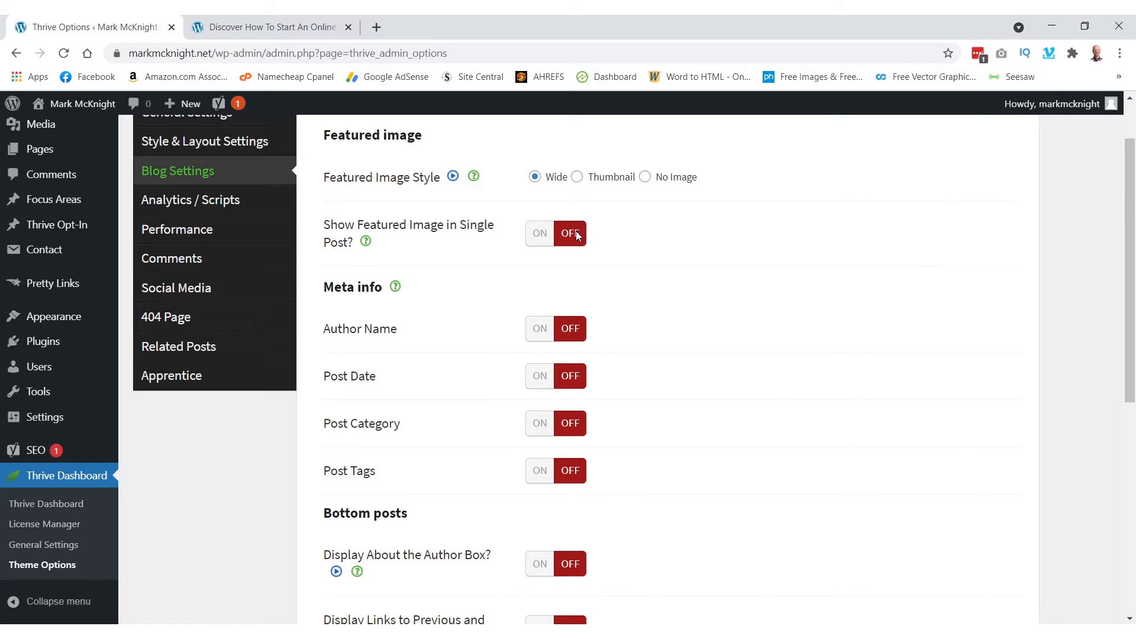
pyautogui.scroll(-1, 654, 246)
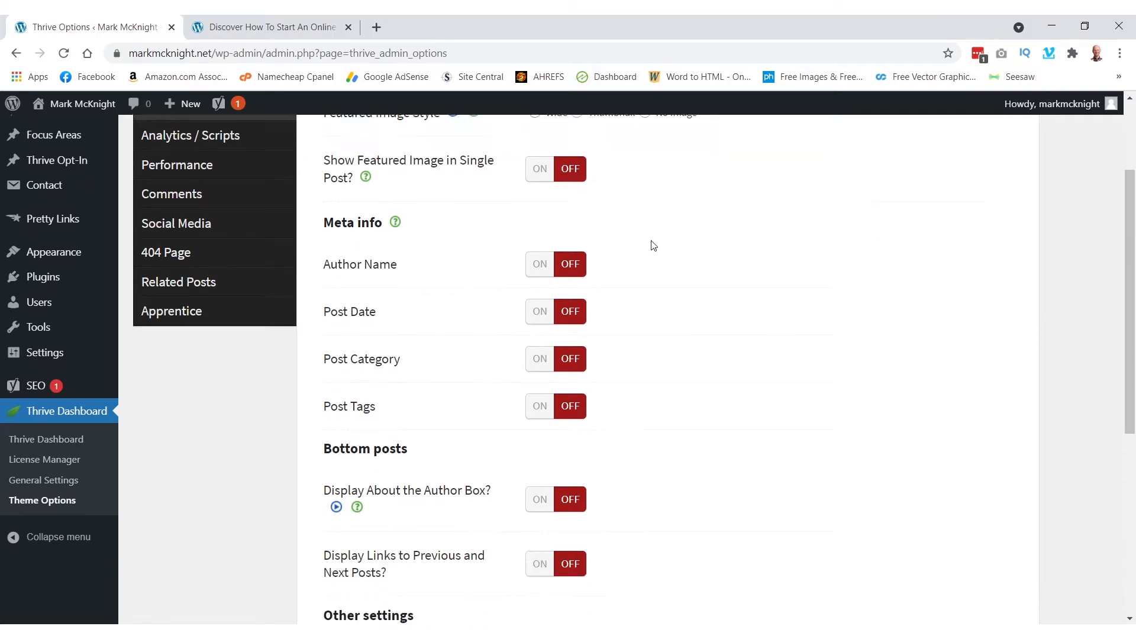
pyautogui.scroll(-1, 653, 246)
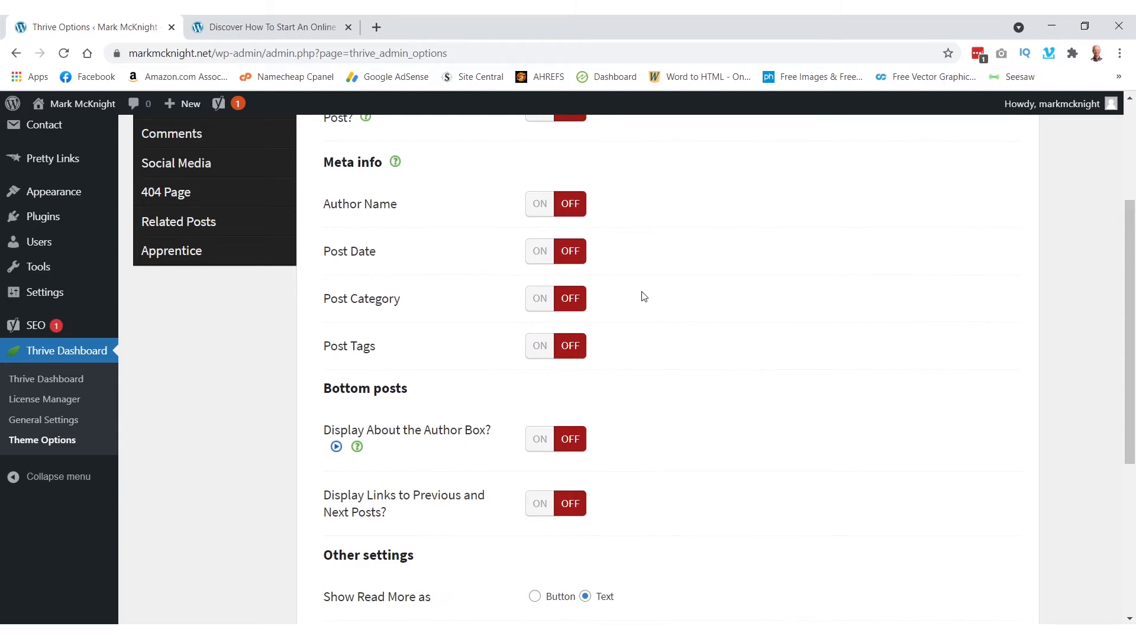
pyautogui.scroll(-3, 644, 296)
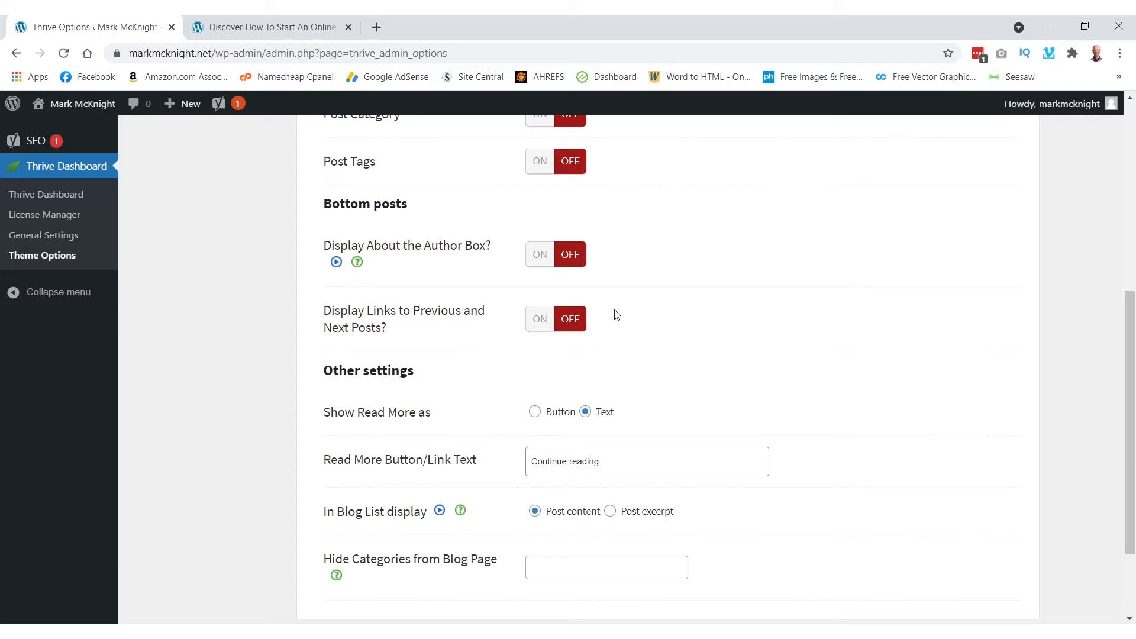
pyautogui.scroll(-2, 616, 314)
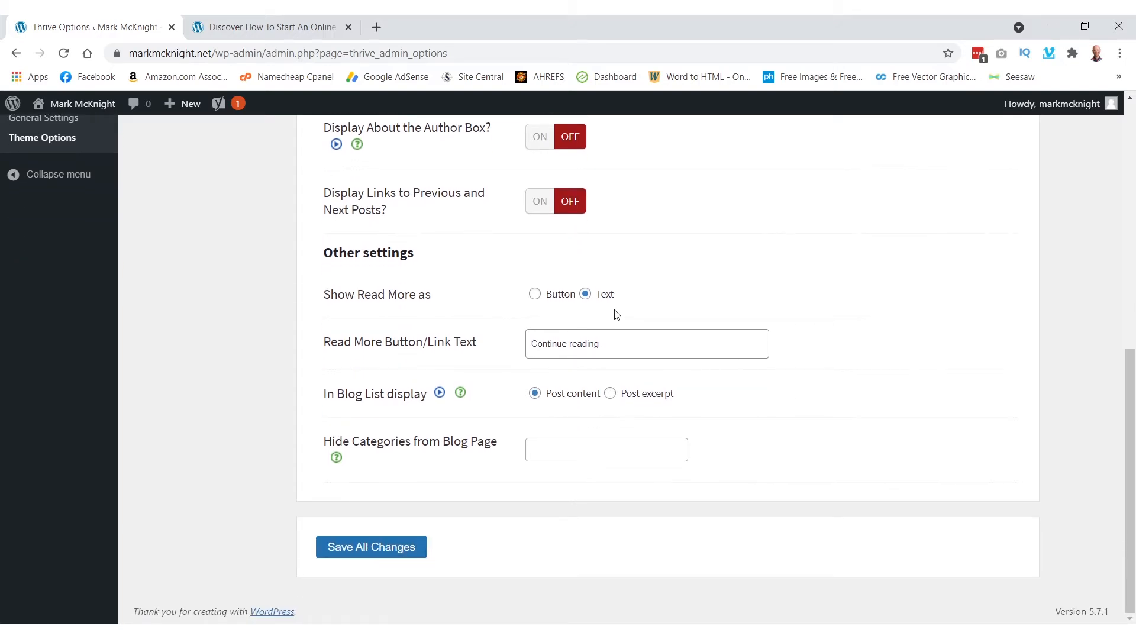
pyautogui.scroll(8, 616, 314)
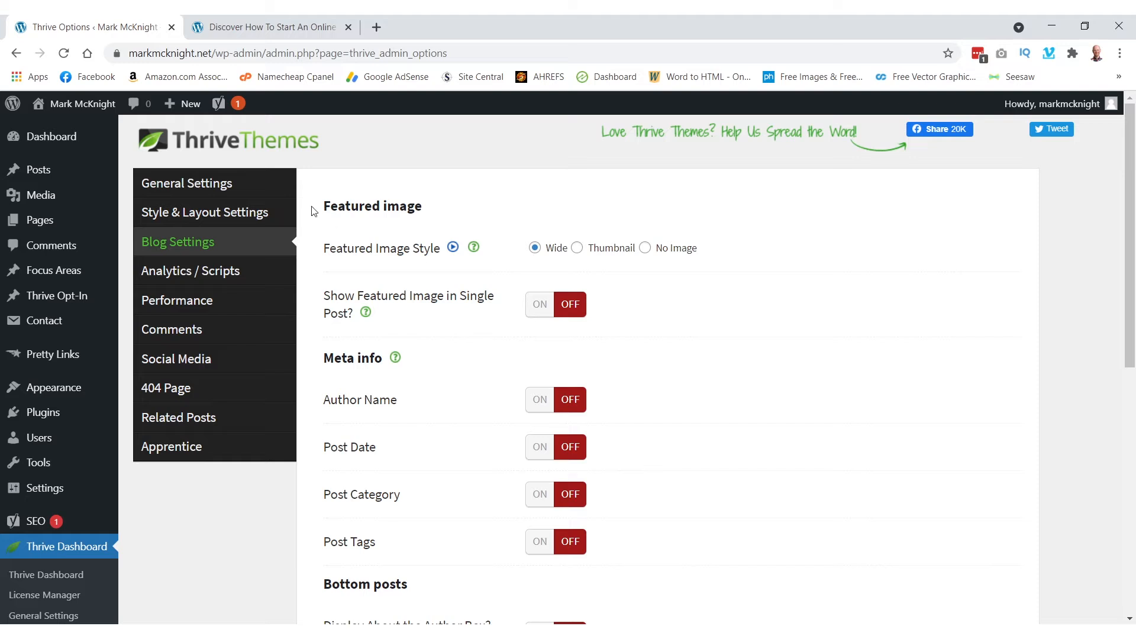
# Start a new post and upload HowToPointDomainNameToWebHostingpost.jpg for its featured image.
pyautogui.moveTo(41, 173)
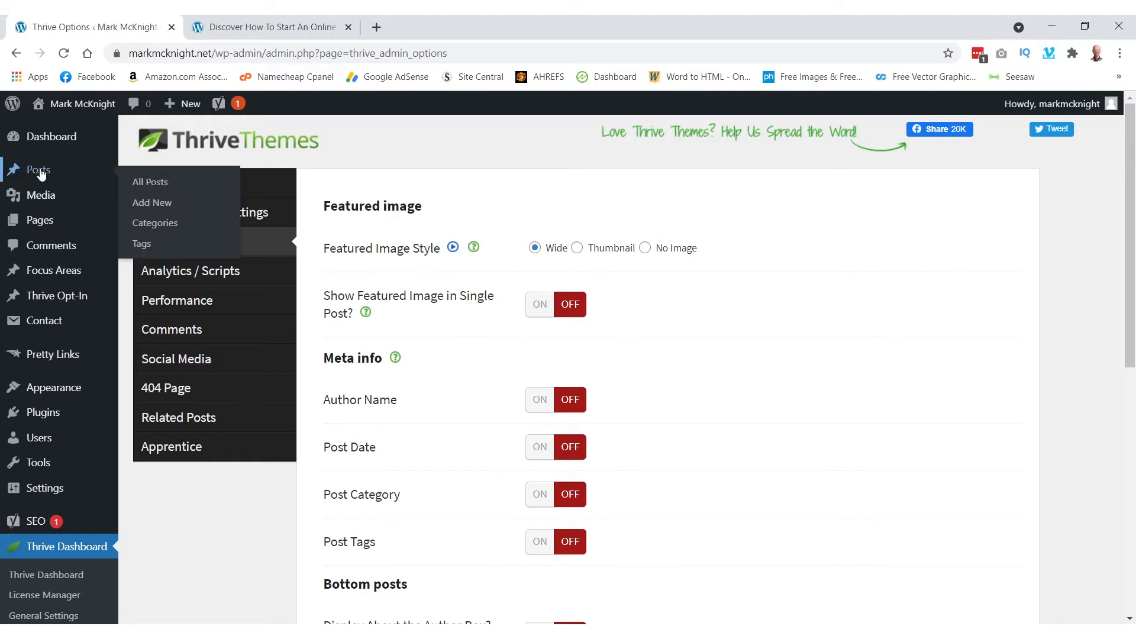
pyautogui.click(153, 203)
pyautogui.scroll(-3, 700, 364)
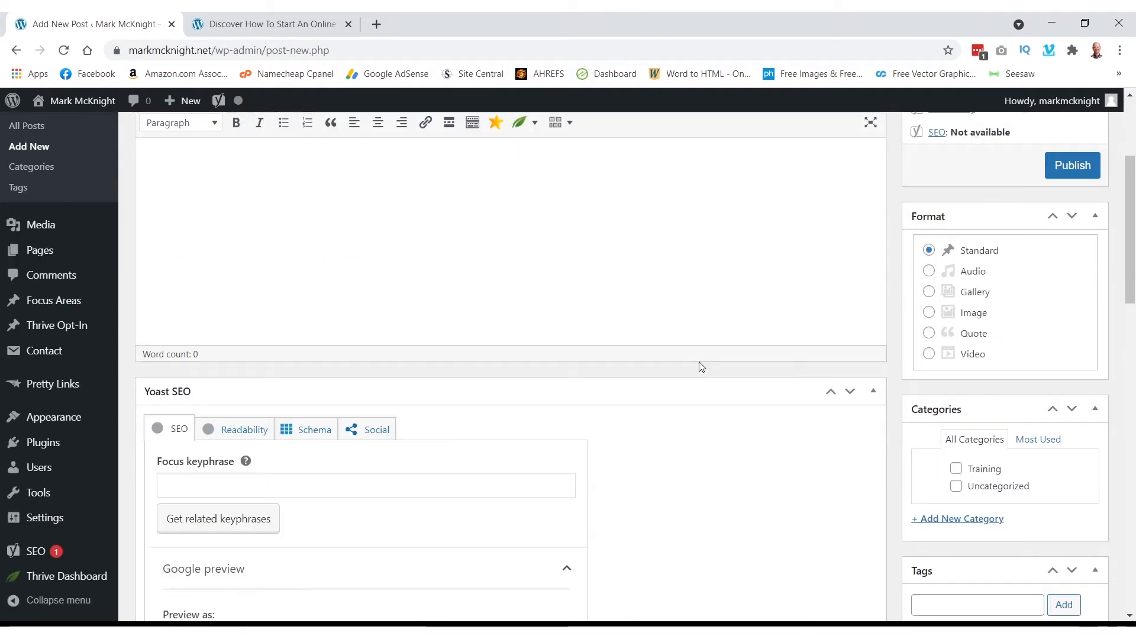
pyautogui.scroll(-5, 700, 366)
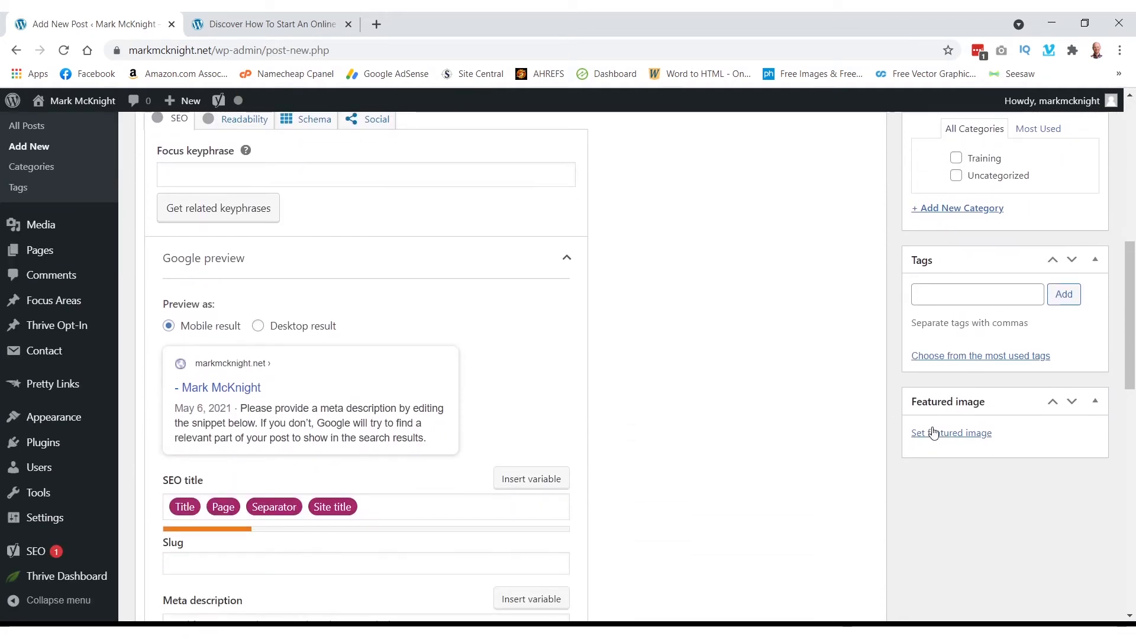
pyautogui.click(939, 438)
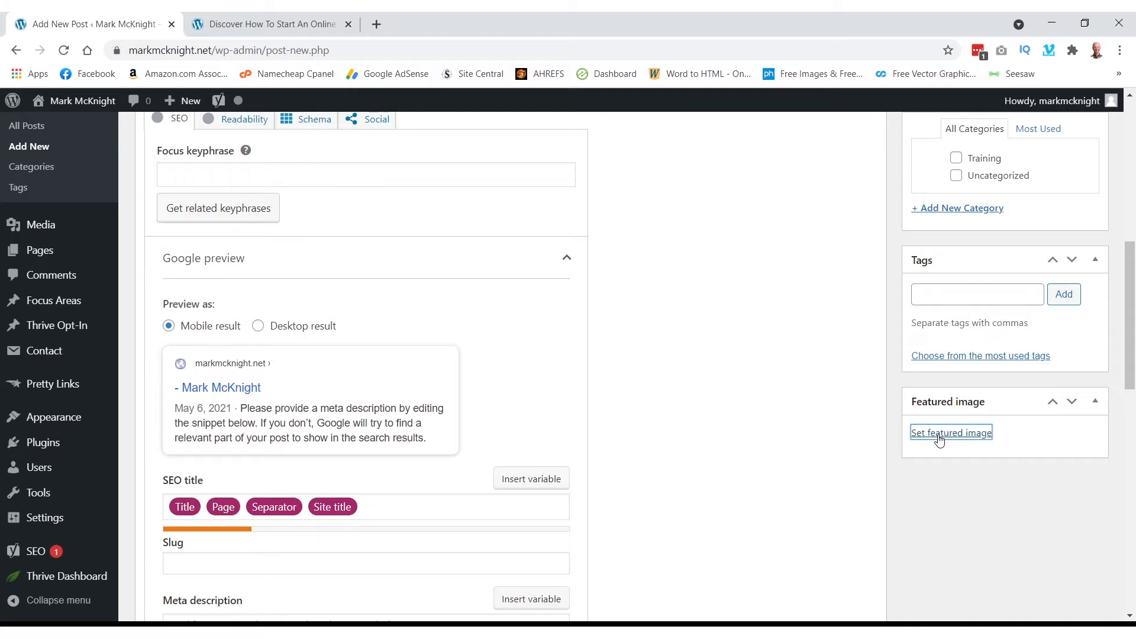
pyautogui.click(77, 165)
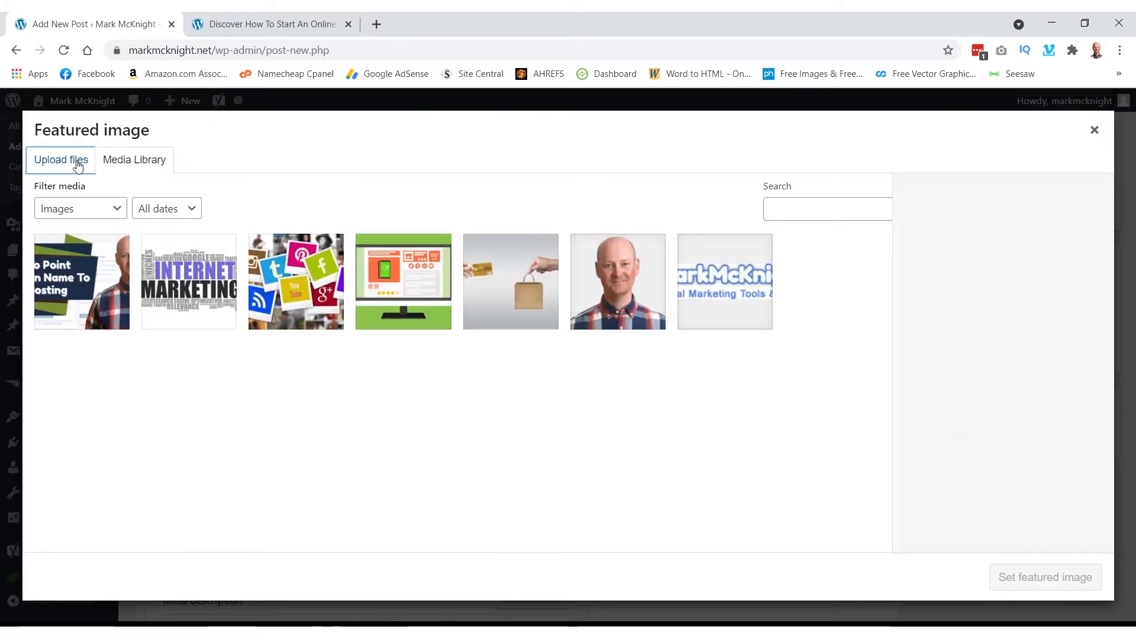
pyautogui.click(552, 371)
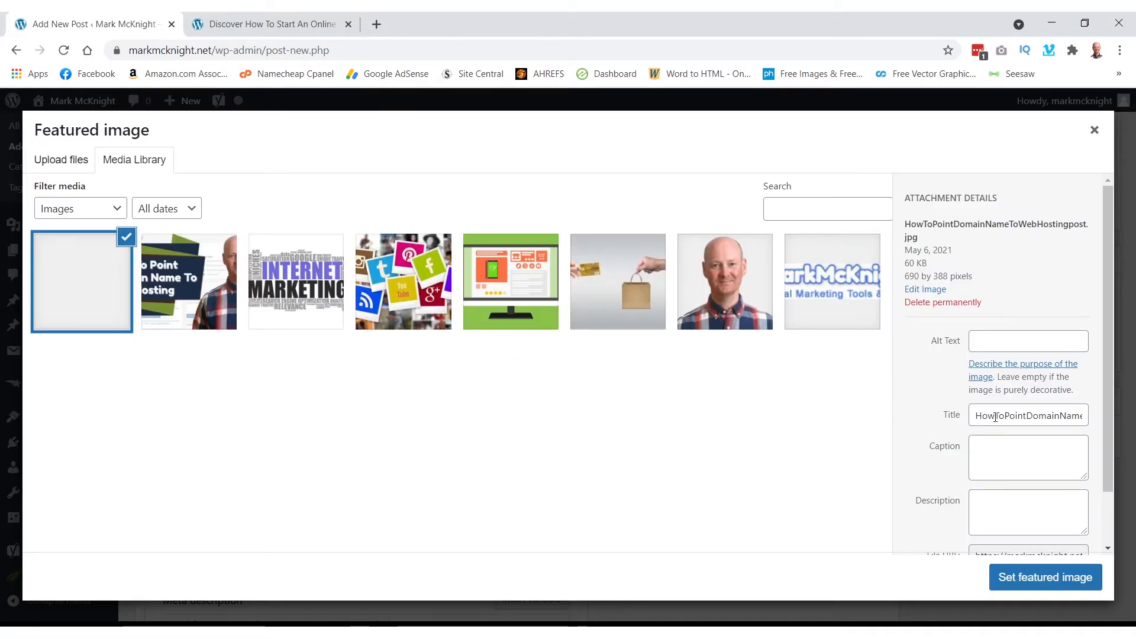
# Change the uploaded image's title to "How To Point Domain Name To Web Hosting" and set it as the featured image.
pyautogui.click(996, 417)
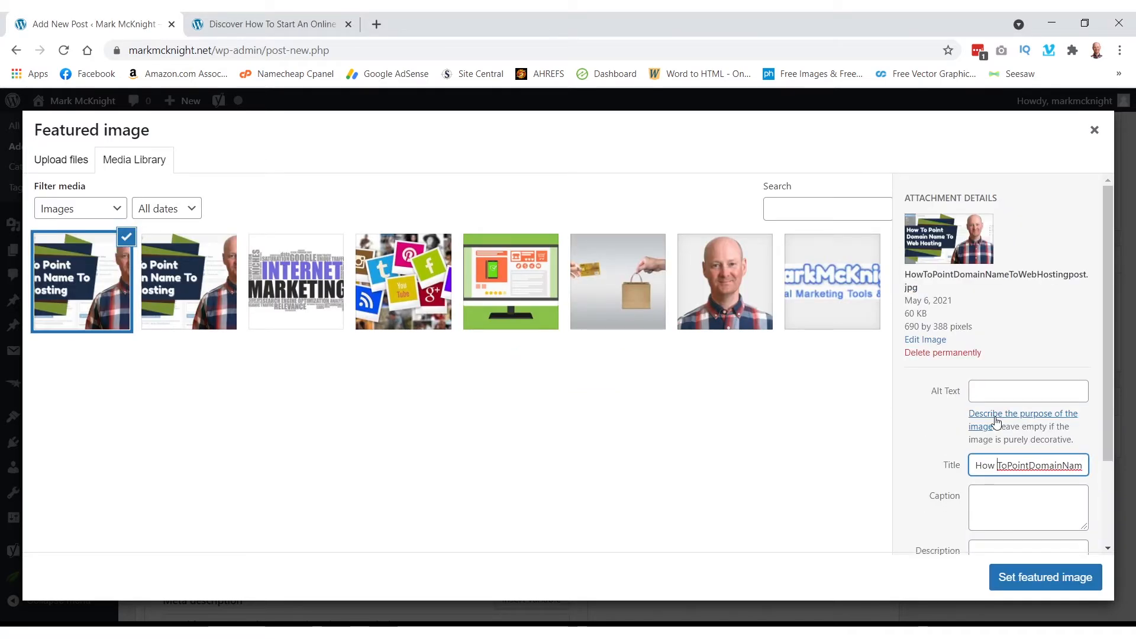
pyautogui.press('Right')
pyautogui.press('Right')
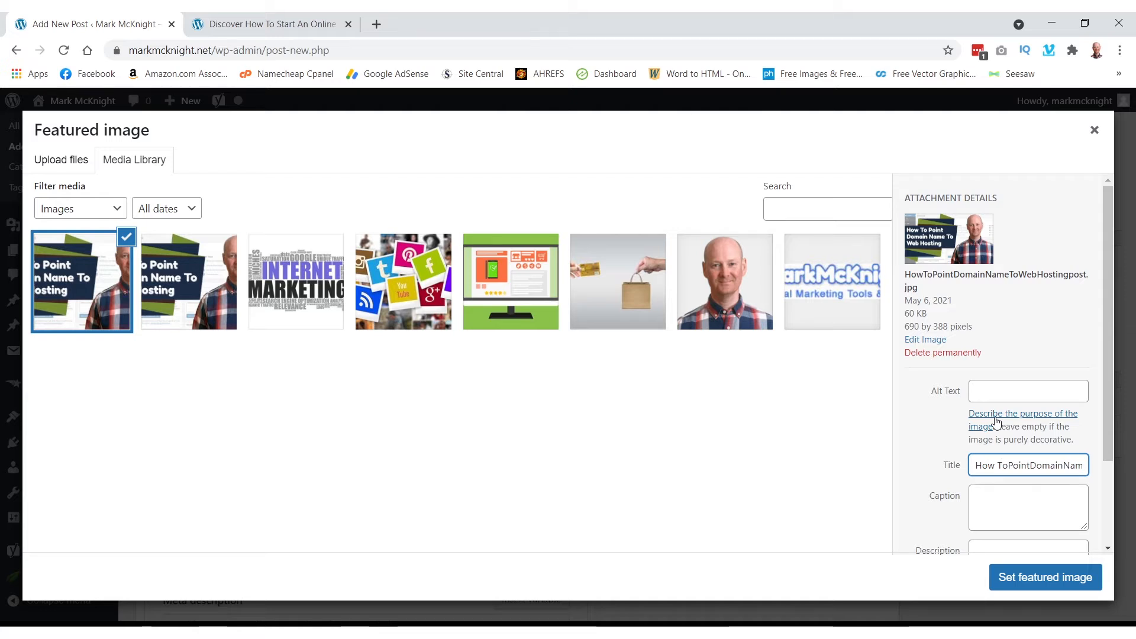
pyautogui.press('Right')
pyautogui.press('Right')
pyautogui.press('Right')
pyautogui.press('Right')
pyautogui.press('Right')
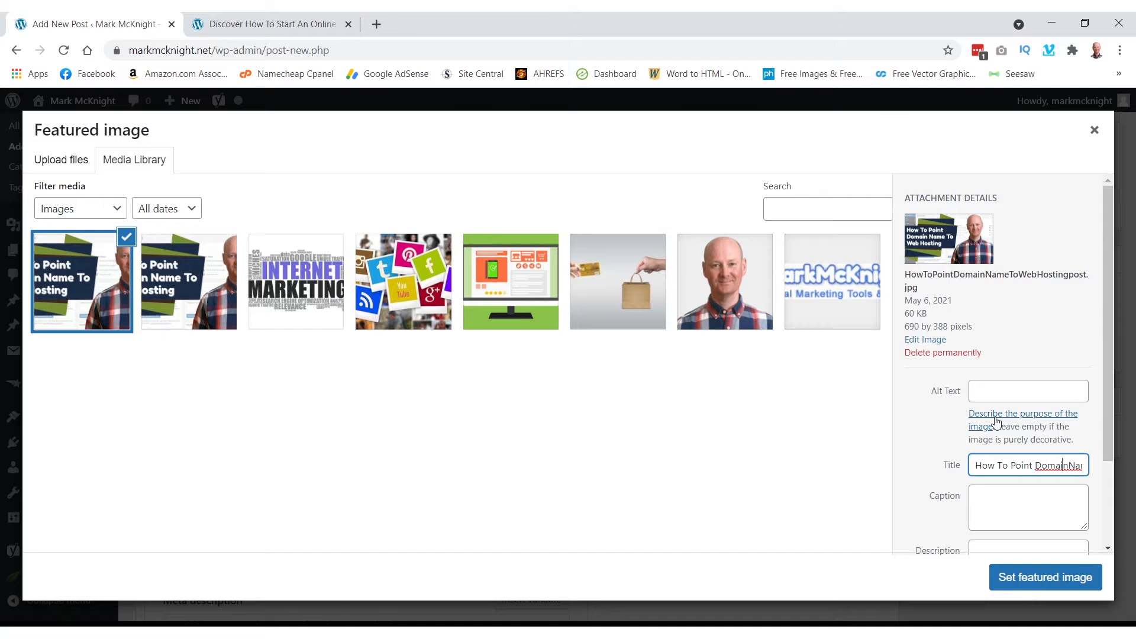
pyautogui.press('Right')
pyautogui.press('Right')
pyautogui.press('Right')
pyautogui.press('Right')
pyautogui.press('Right')
pyautogui.press('Right')
pyautogui.press('Right')
pyautogui.press('Right')
pyautogui.press('Right')
pyautogui.press('Right')
pyautogui.press('Right')
pyautogui.press('Right')
pyautogui.press('Right')
pyautogui.press('Right')
pyautogui.press('Right')
pyautogui.press('Right')
pyautogui.press('Right')
pyautogui.press('Right')
pyautogui.press('Right')
pyautogui.press('BackSpace')
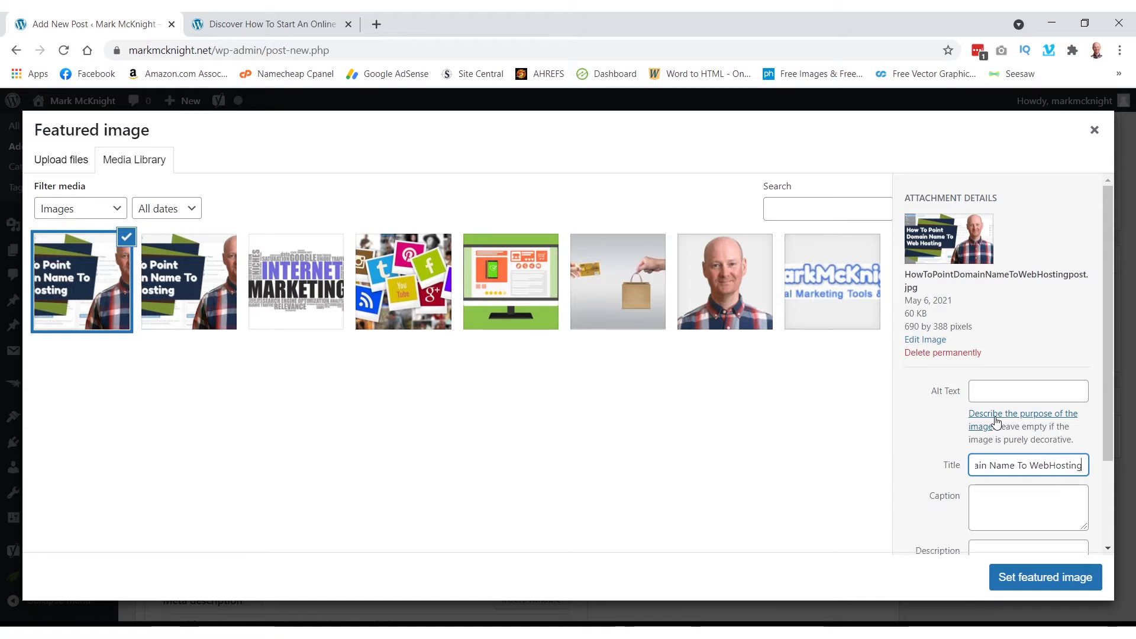
pyautogui.press('Left')
pyautogui.press('Left')
pyautogui.scroll(-2, 997, 422)
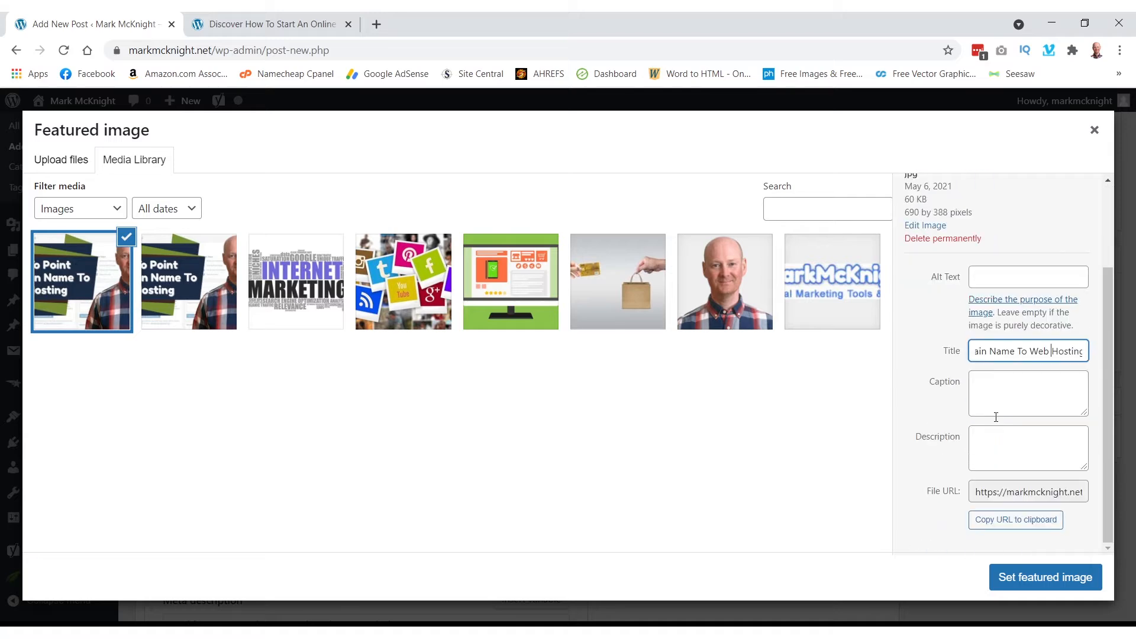
pyautogui.click(1027, 580)
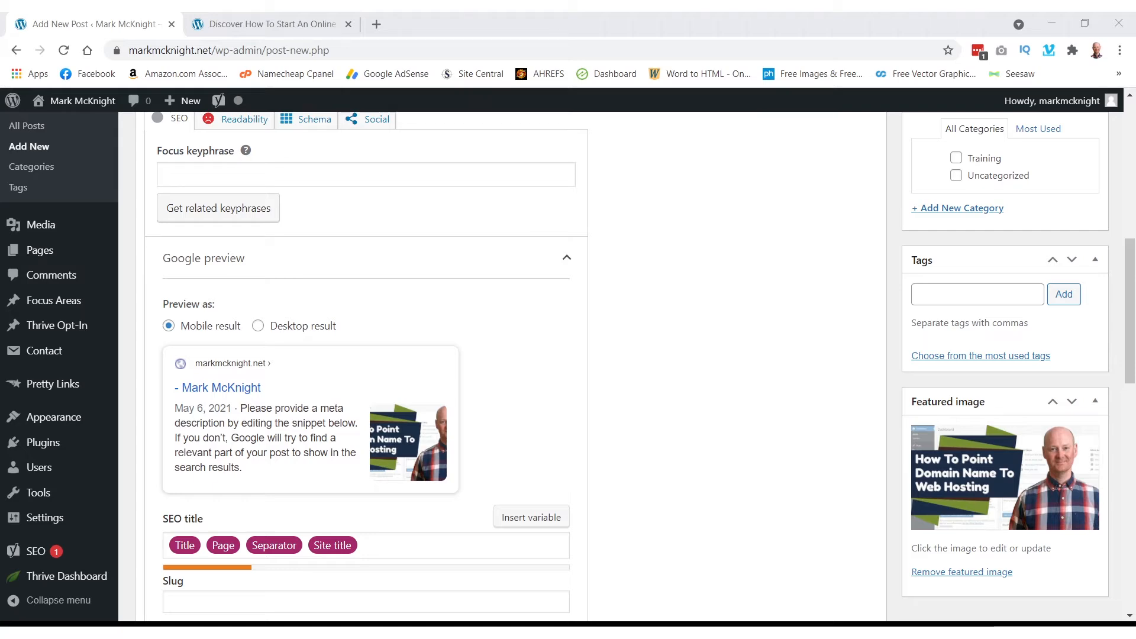
# Title the post "How To Point Your New Domain Name To Your Web Hosting Account".
pyautogui.scroll(8, 423, 508)
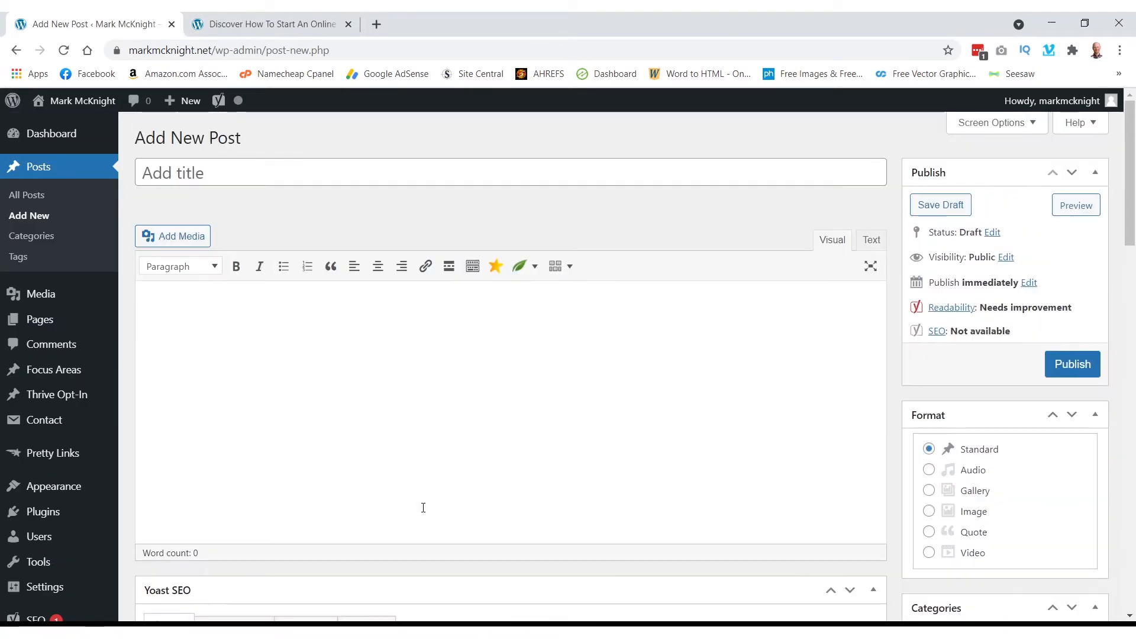
pyautogui.click(336, 172)
pyautogui.write('How To Point Your New Domain Name To Your Web Hosting Account')
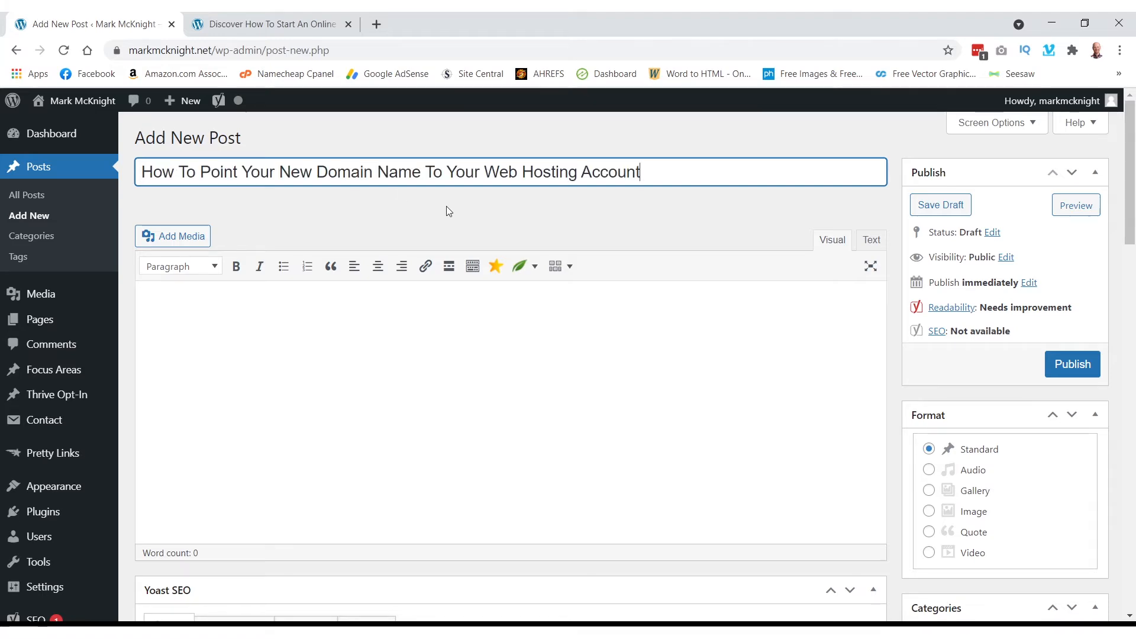
# Replace the variables in the Yoast SEO title with "How To Point Your New Domain Name To Your Web Hosting Account".
pyautogui.scroll(-10, 505, 355)
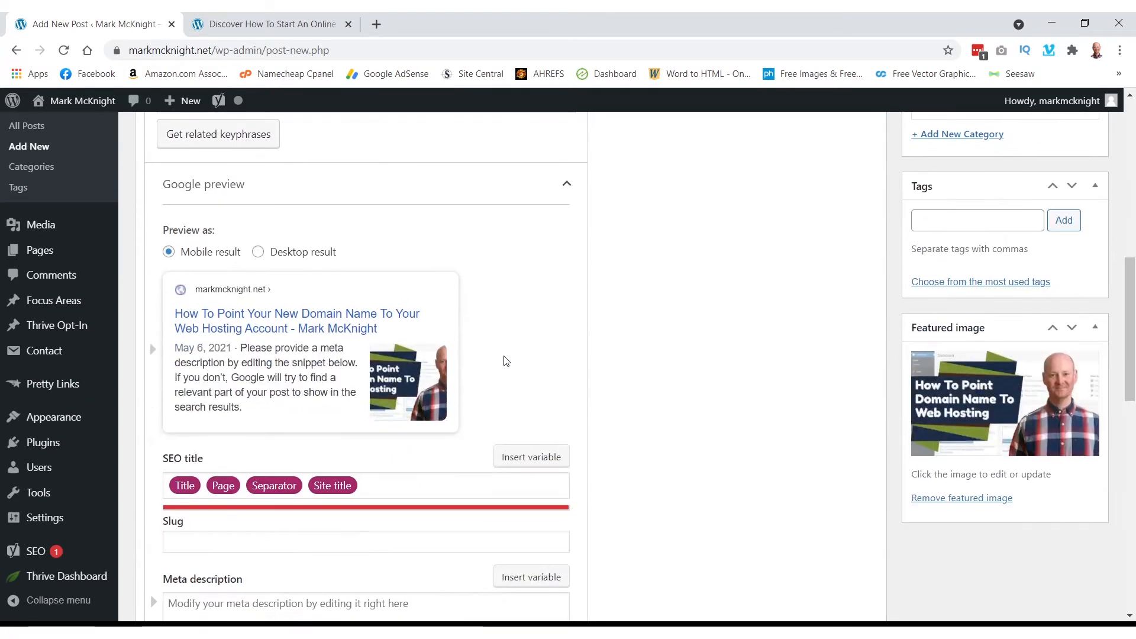
pyautogui.click(379, 480)
pyautogui.press('BackSpace')
pyautogui.press('BackSpace')
pyautogui.press('BackSpace')
pyautogui.press('BackSpace')
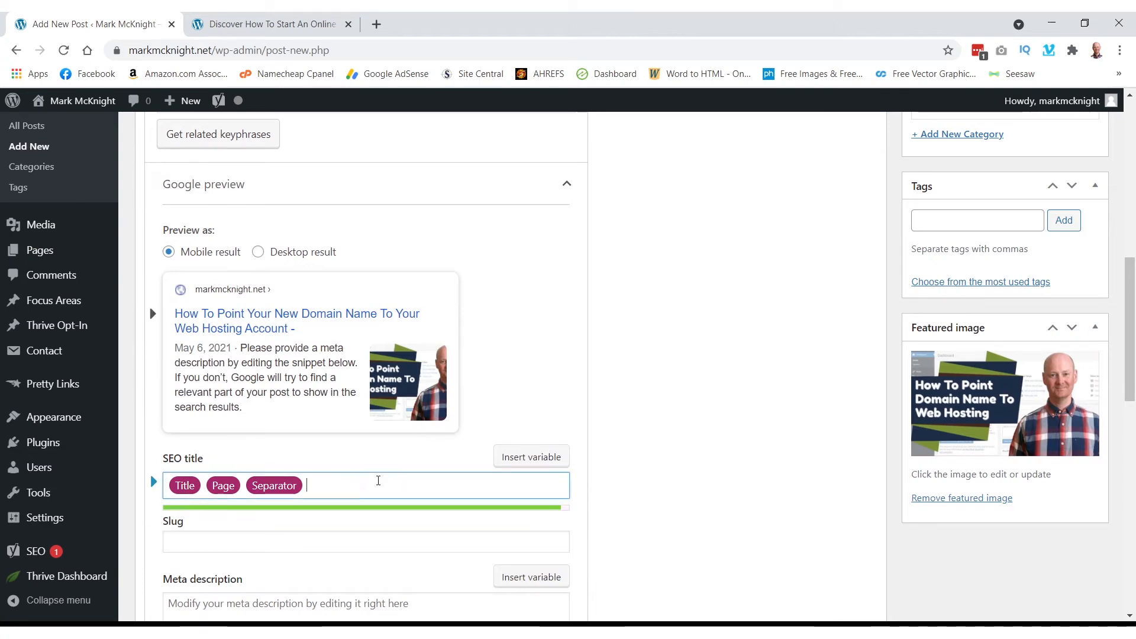
pyautogui.write('How To Point Your New Domain Name To Your Web Hosting Account')
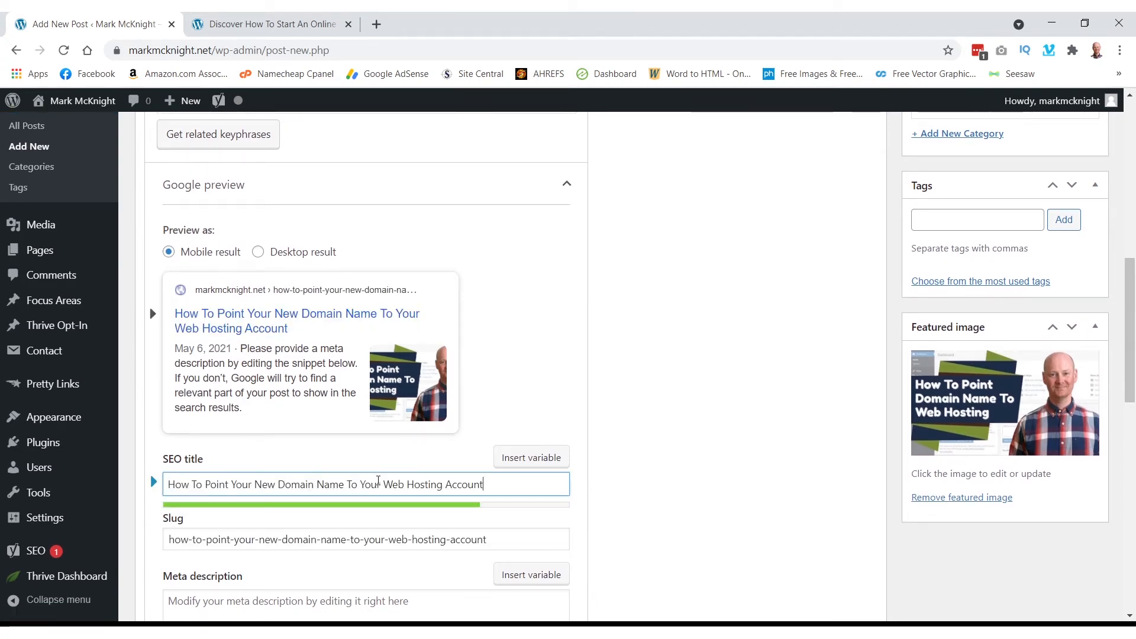
# Add the prefix "Part 1 of 10: " to the start of the post title.
pyautogui.scroll(8, 379, 480)
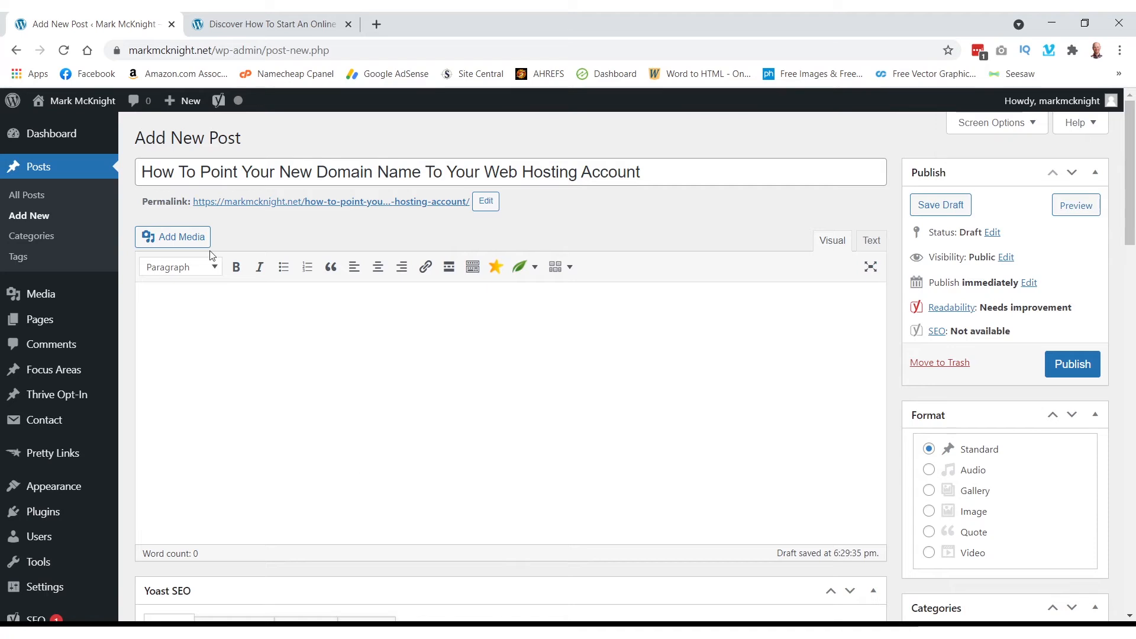
pyautogui.click(140, 169)
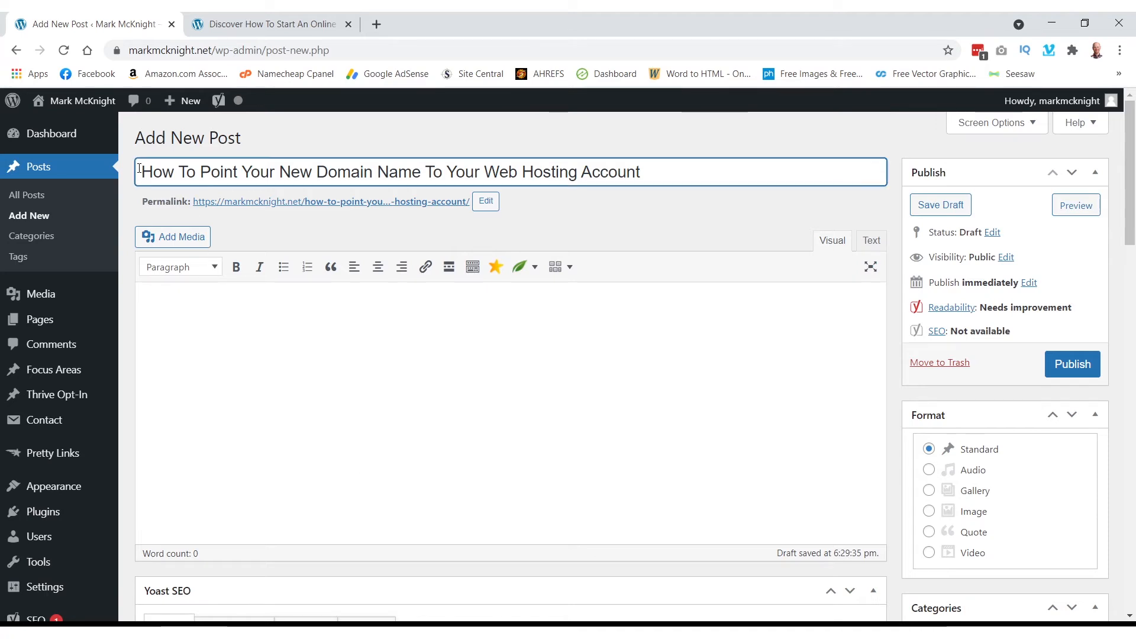
pyautogui.write('Part 1')
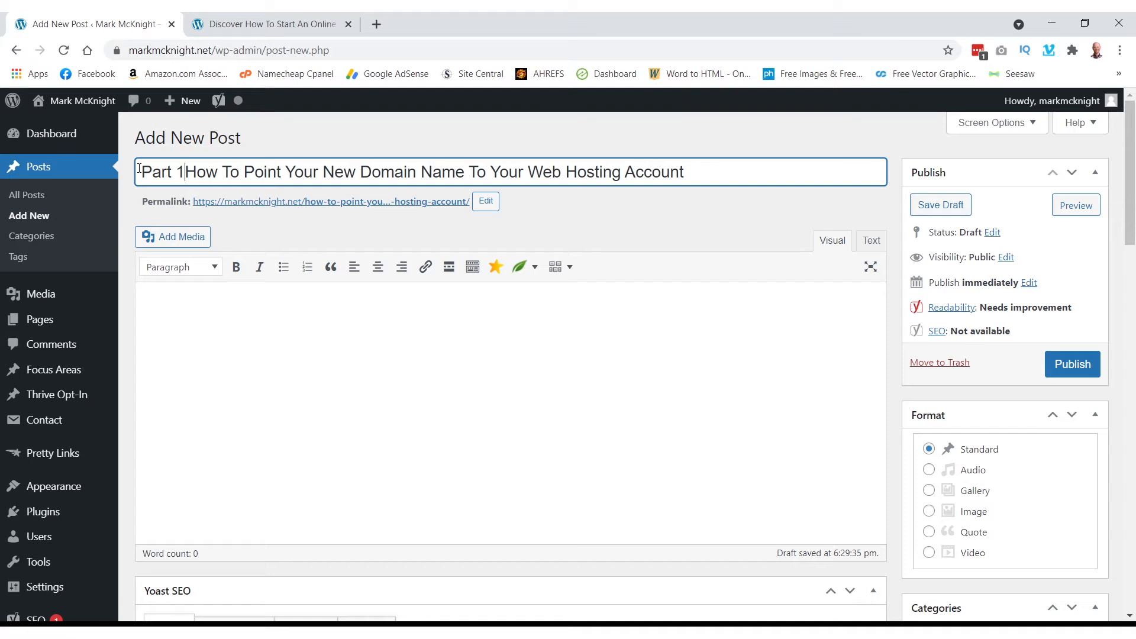
pyautogui.write(' of 1')
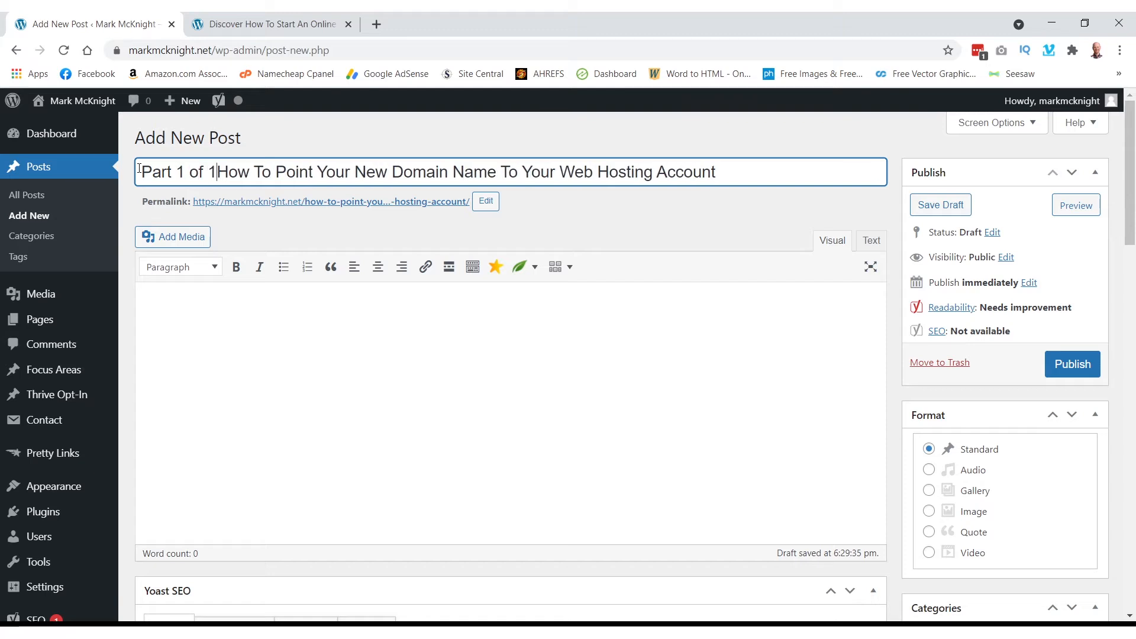
pyautogui.write('0:')
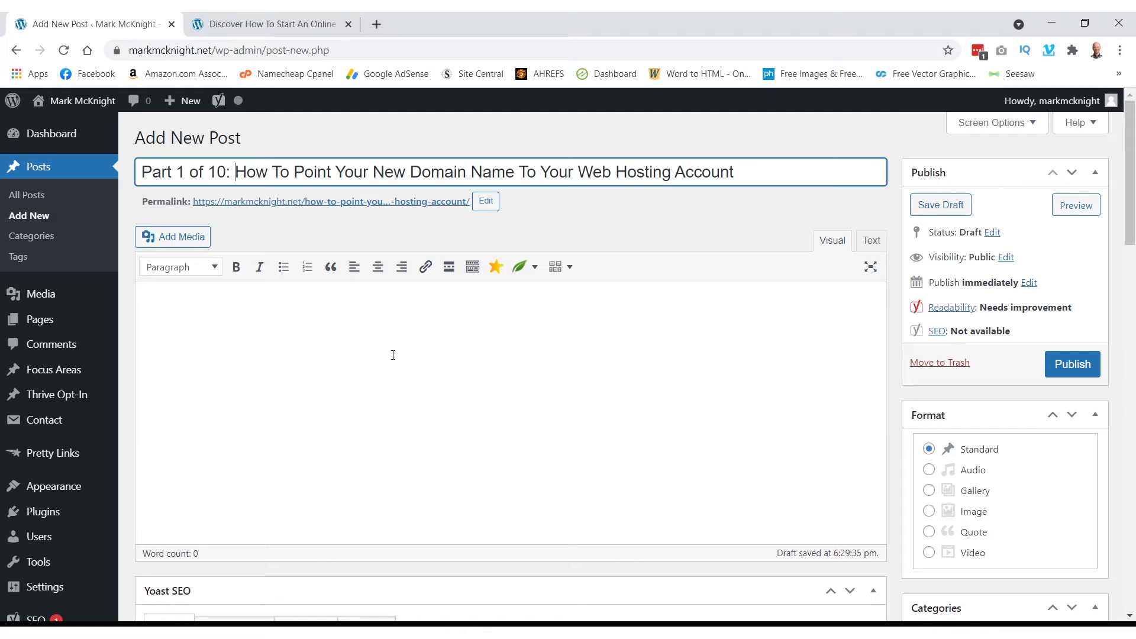
pyautogui.click(357, 313)
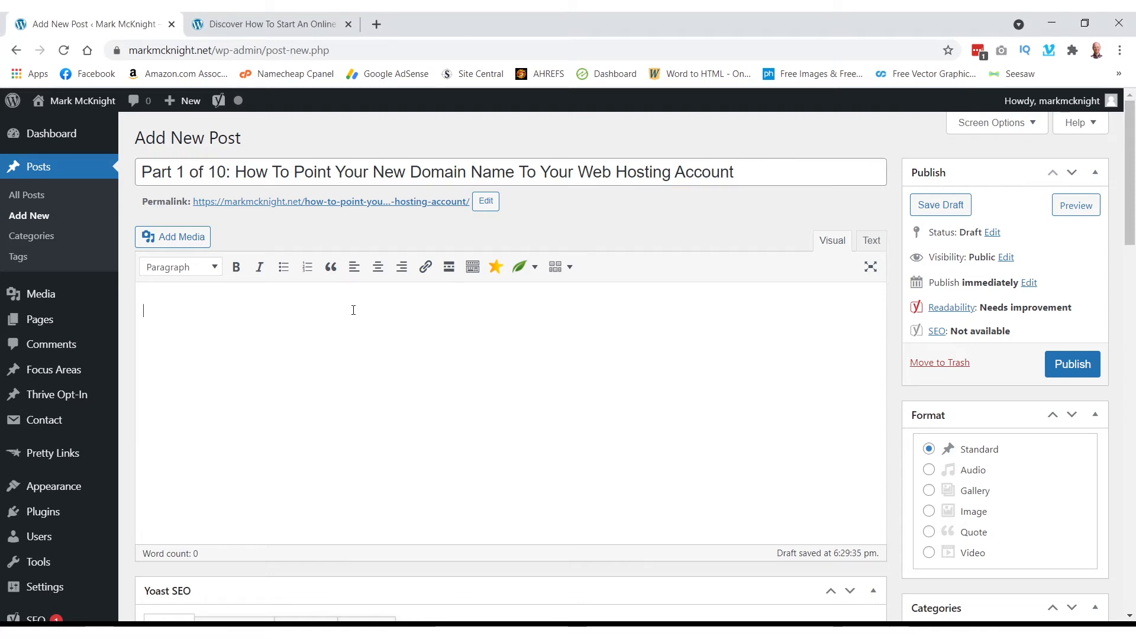
pyautogui.click(536, 268)
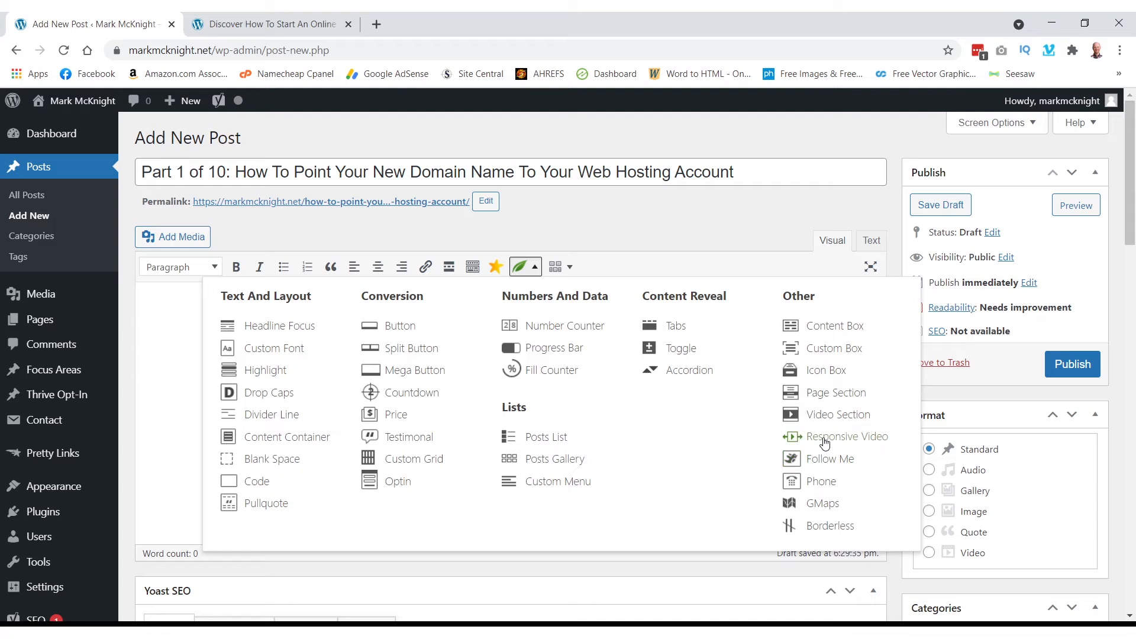
pyautogui.click(825, 443)
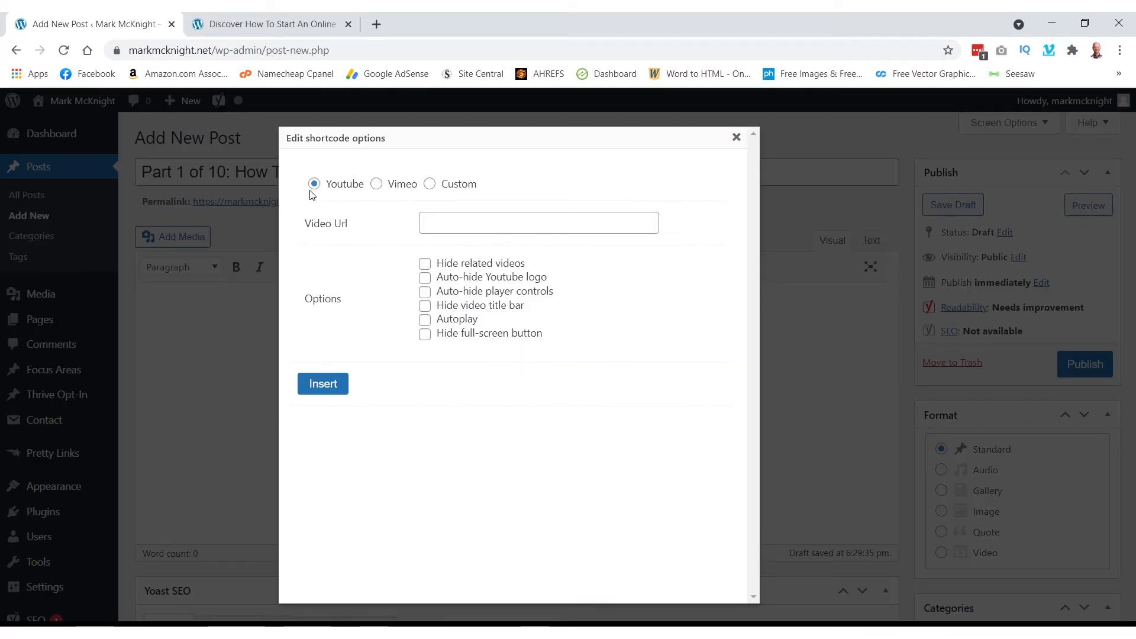
pyautogui.click(438, 223)
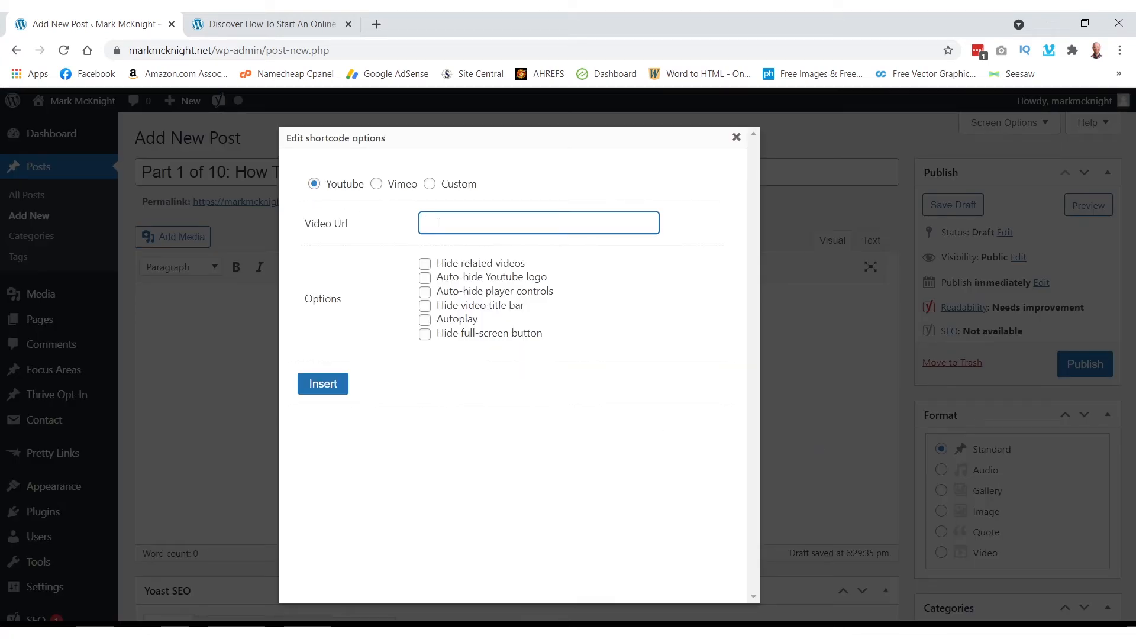
pyautogui.write('https://www.youtube.com/watch?v=J35LXqVi68Q&t')
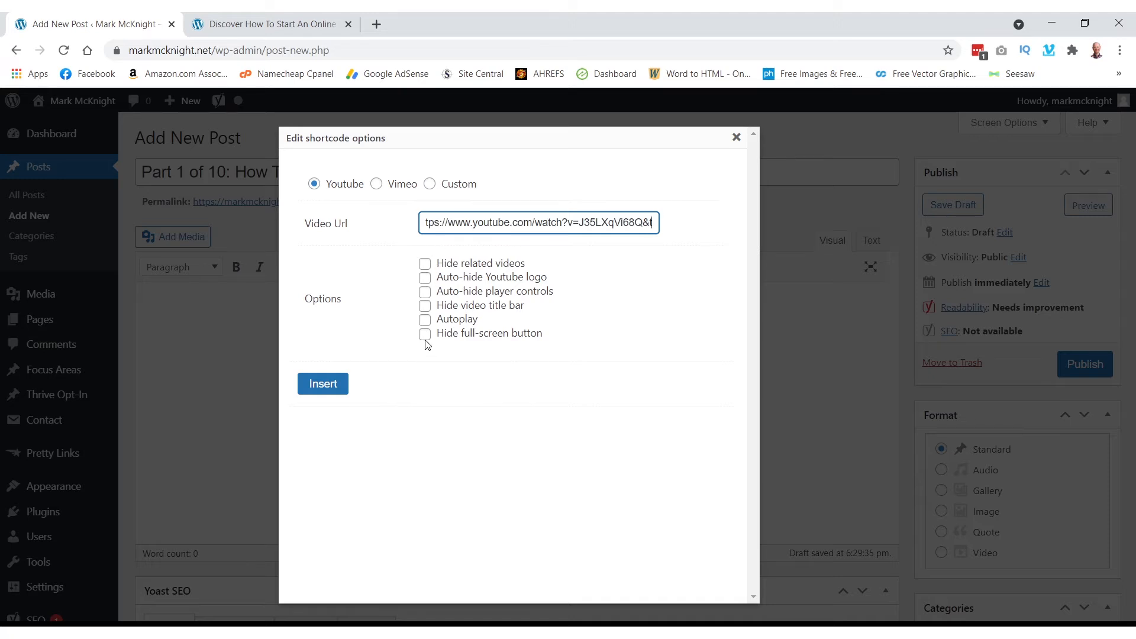
pyautogui.click(323, 384)
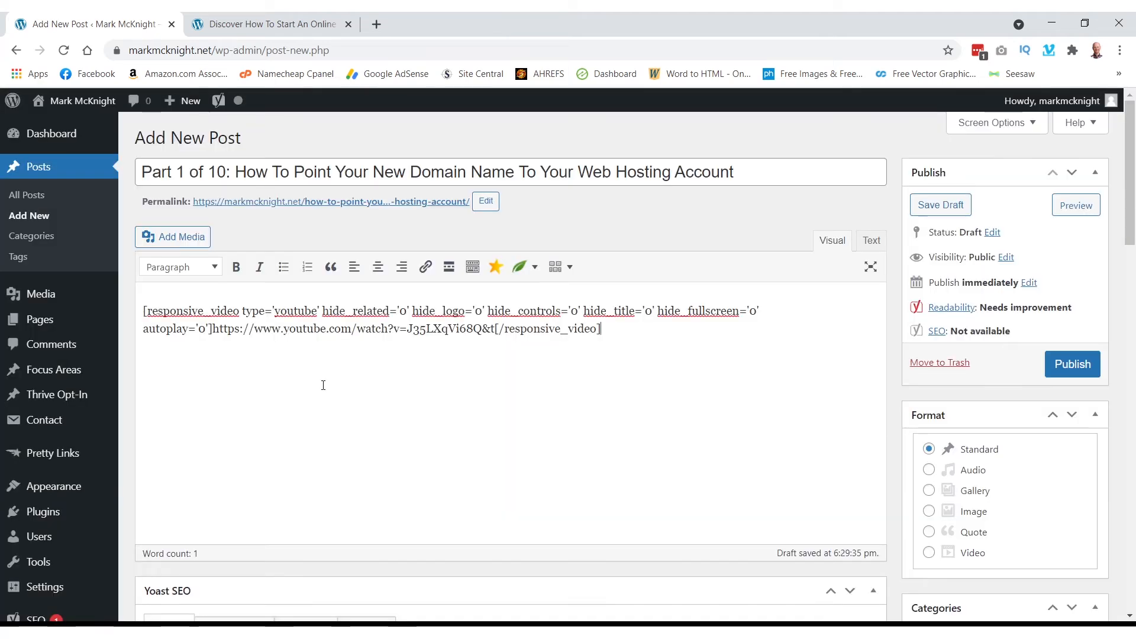
# Below the video, add the intro starting "In this first video you'll learn how to register a new domain name" and two "Click here" paragraphs about Namecheap domain and hosting.
pyautogui.press('Return')
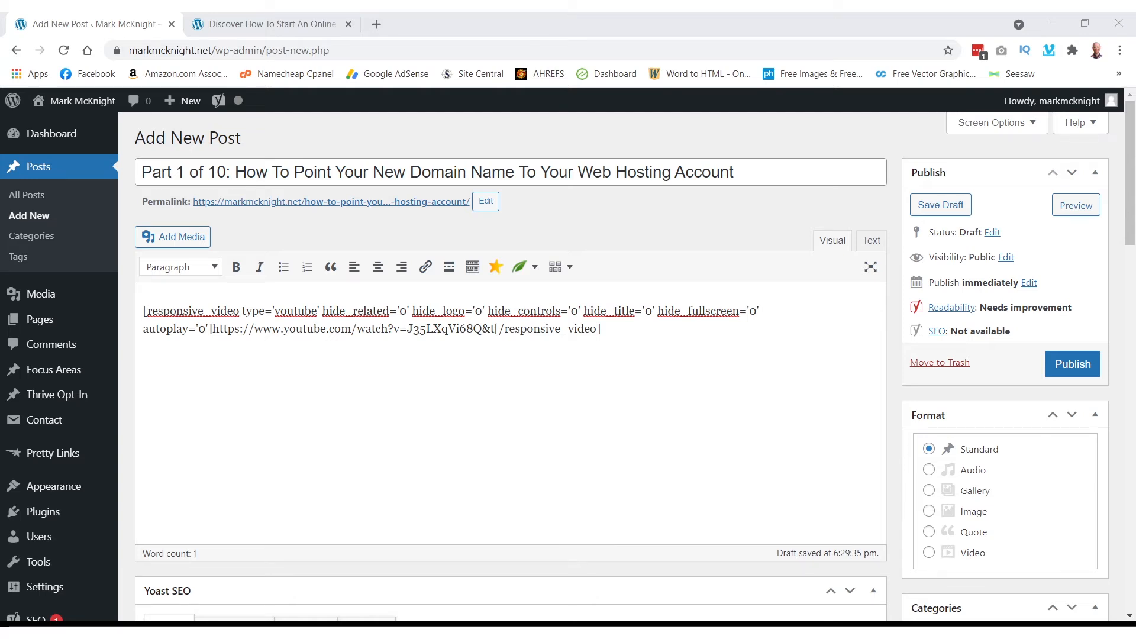
pyautogui.click(143, 358)
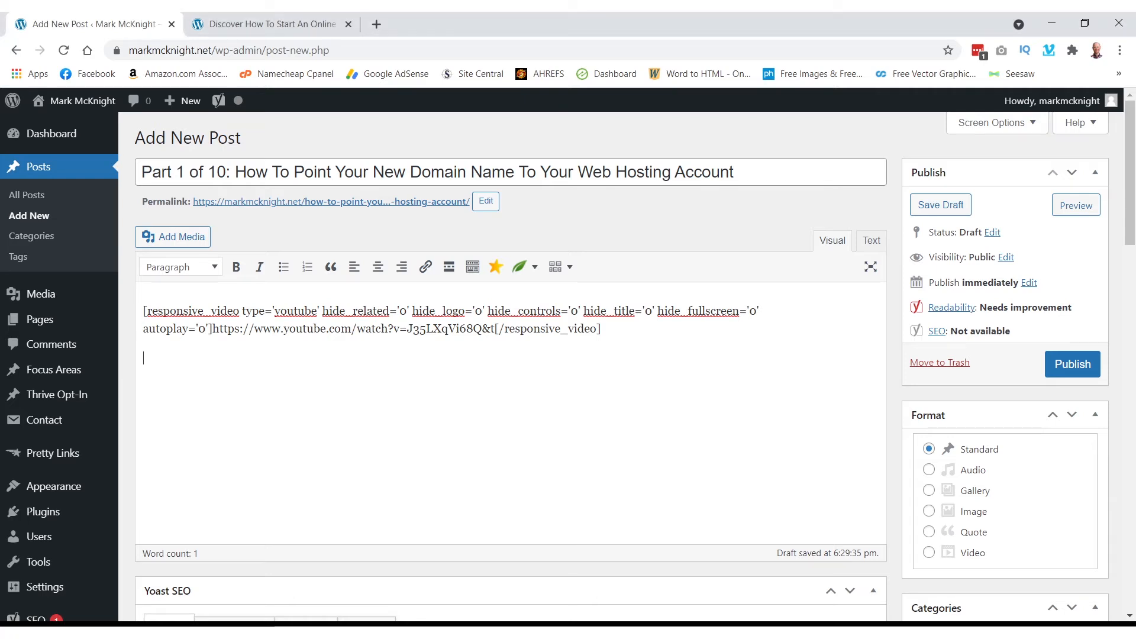
pyautogui.write("In this first video you'll learn how to register a new domain name and hosting account. Then you'll connect them together and install Wordpress on your new website. Click here to go to Namecheap to register your new domain name. Best option for buying your domain name if you're using a hosting company other than Namecheap. Click here to register your Namecheap Hosting account. I recommend the Stellar Plus package which also includes a domain name of your choice.")
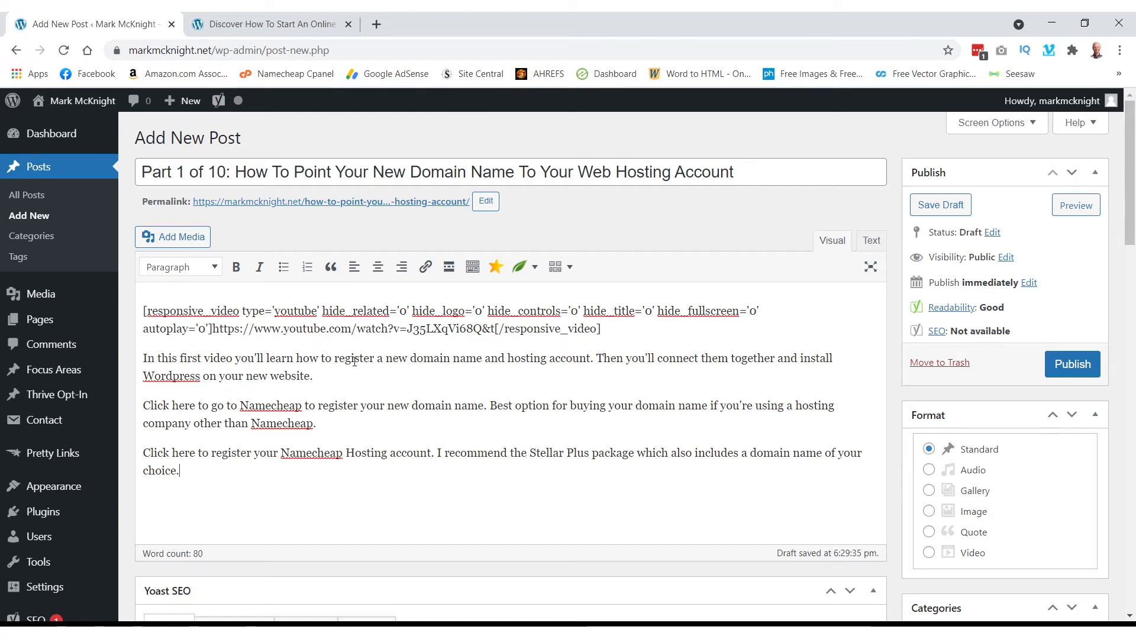
# Open the Pretty Links list in a new tab, check the Namecheap domain and hosting links, and return to the post.
pyautogui.moveTo(75, 456)
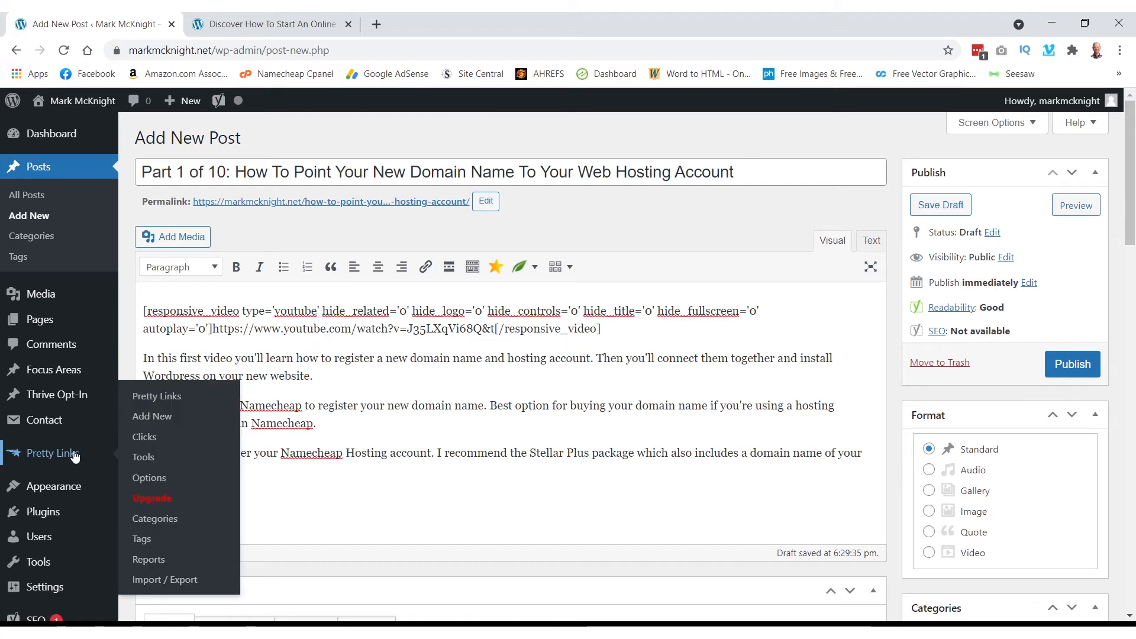
pyautogui.middleClick(153, 400)
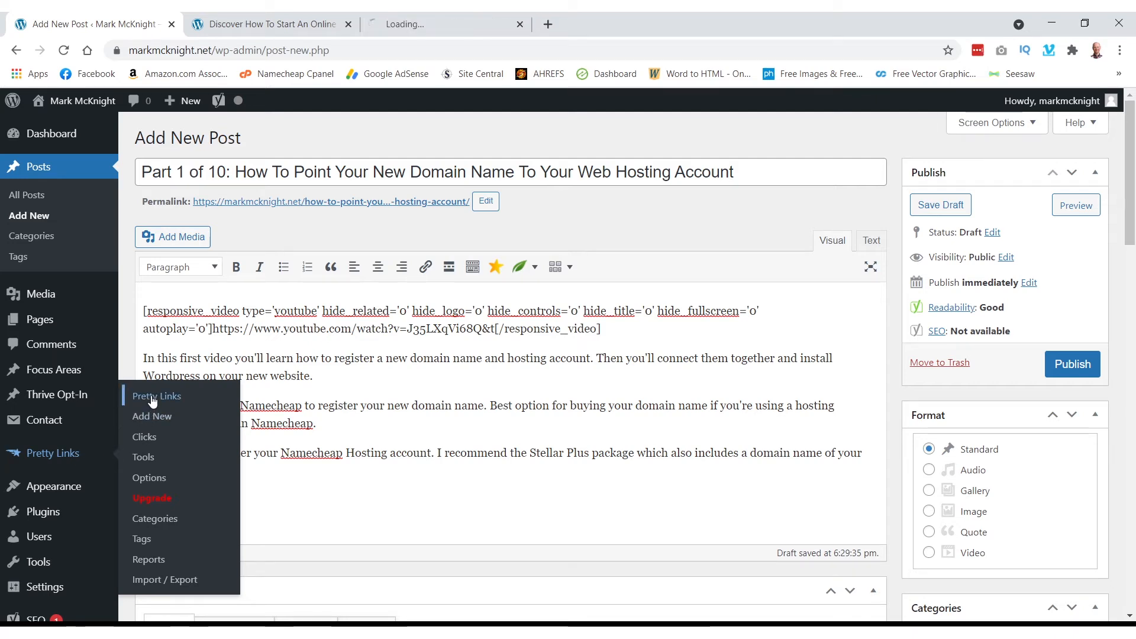
pyautogui.click(431, 25)
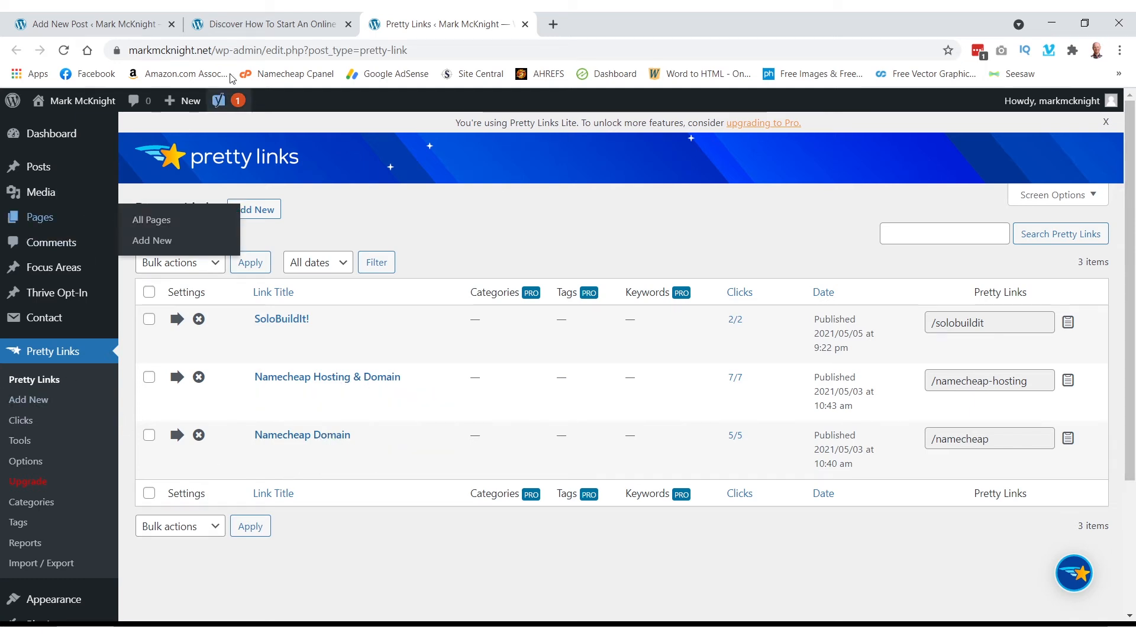
pyautogui.click(119, 26)
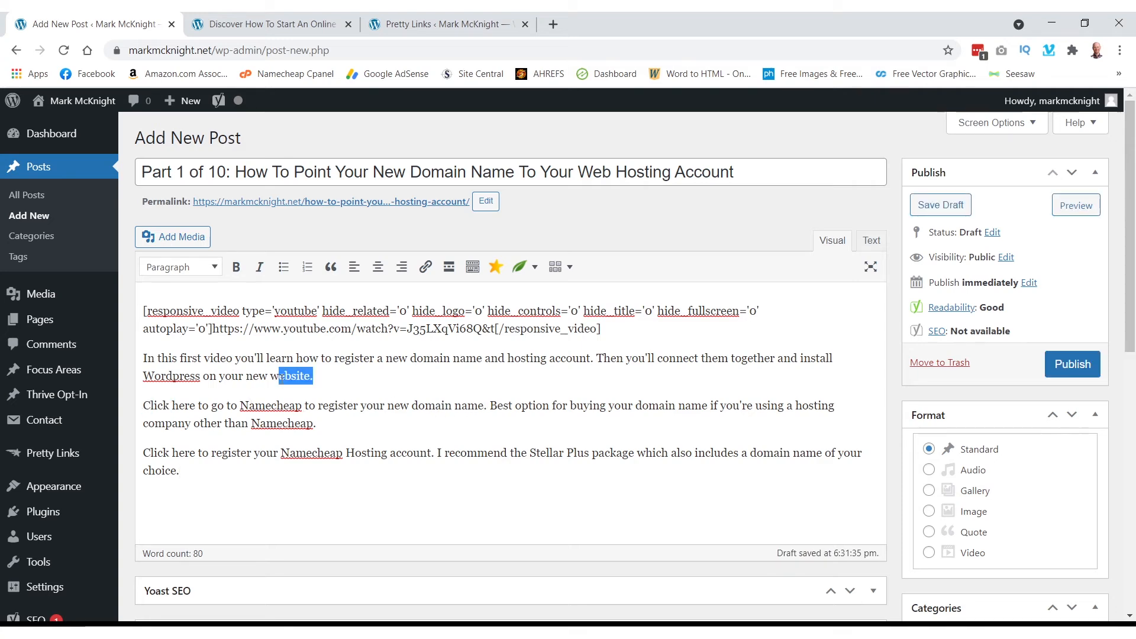
# Link "Click here to go to Namecheap to register your new domain name" to the site's /namecheap pretty link, opening in a new tab.
pyautogui.moveTo(144, 405); pyautogui.dragTo(485, 403)
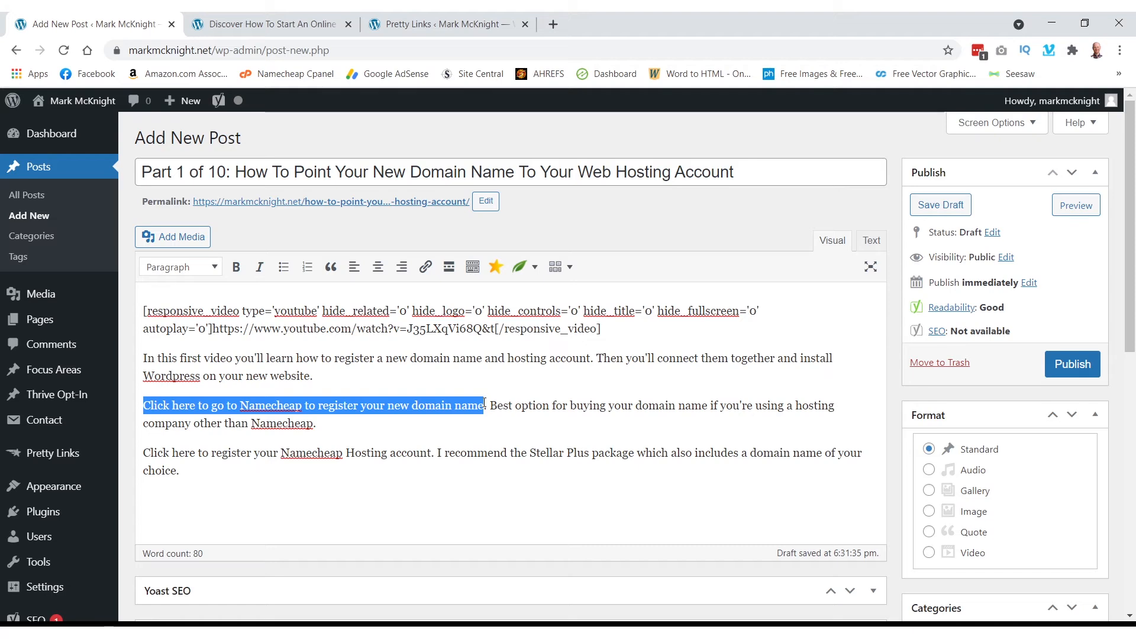
pyautogui.click(426, 266)
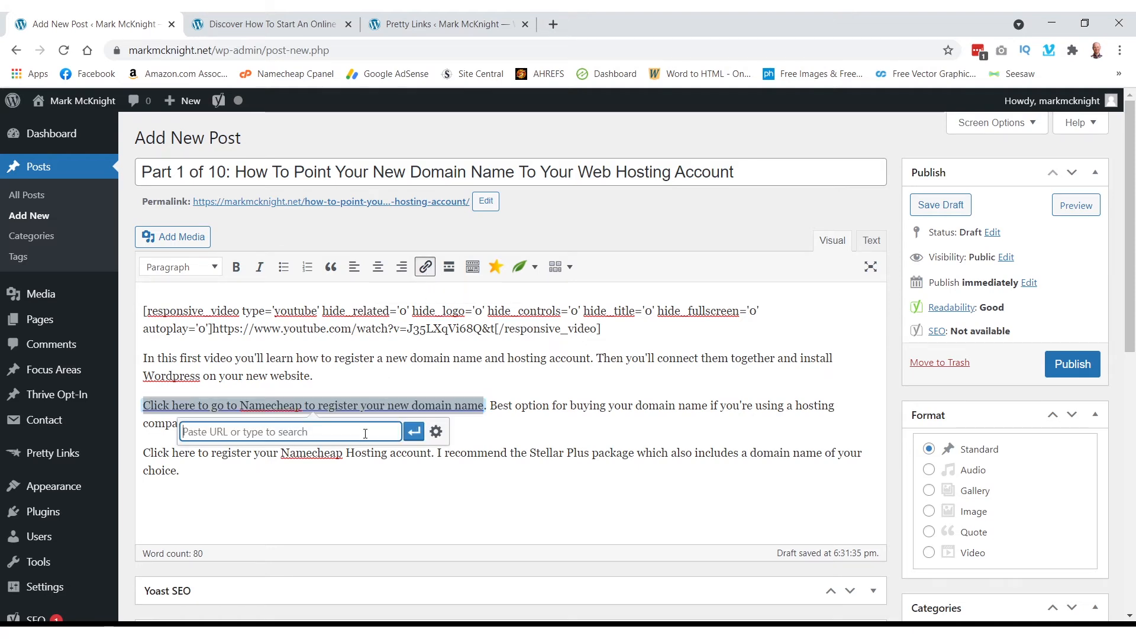
pyautogui.write('https://markmcknight.net/namecheap')
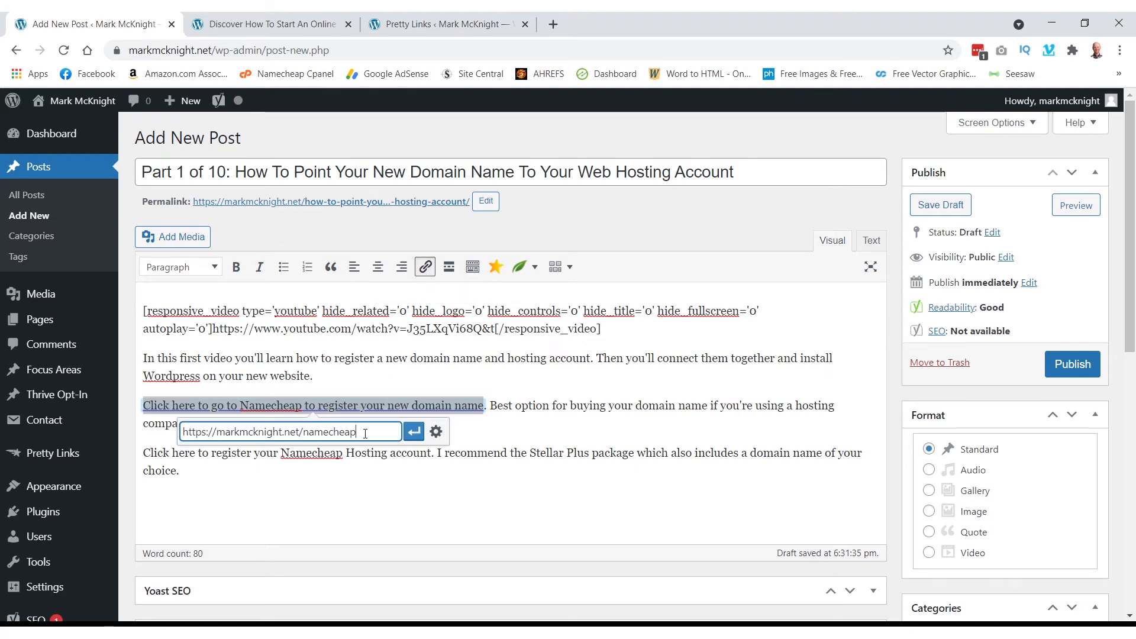
pyautogui.click(436, 432)
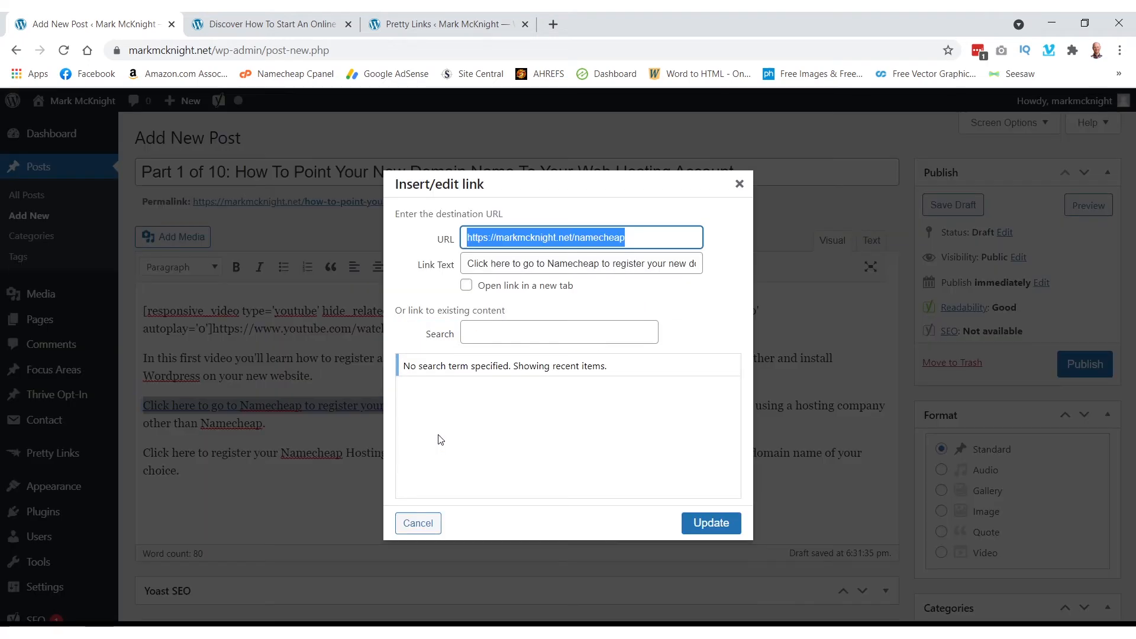
pyautogui.click(467, 285)
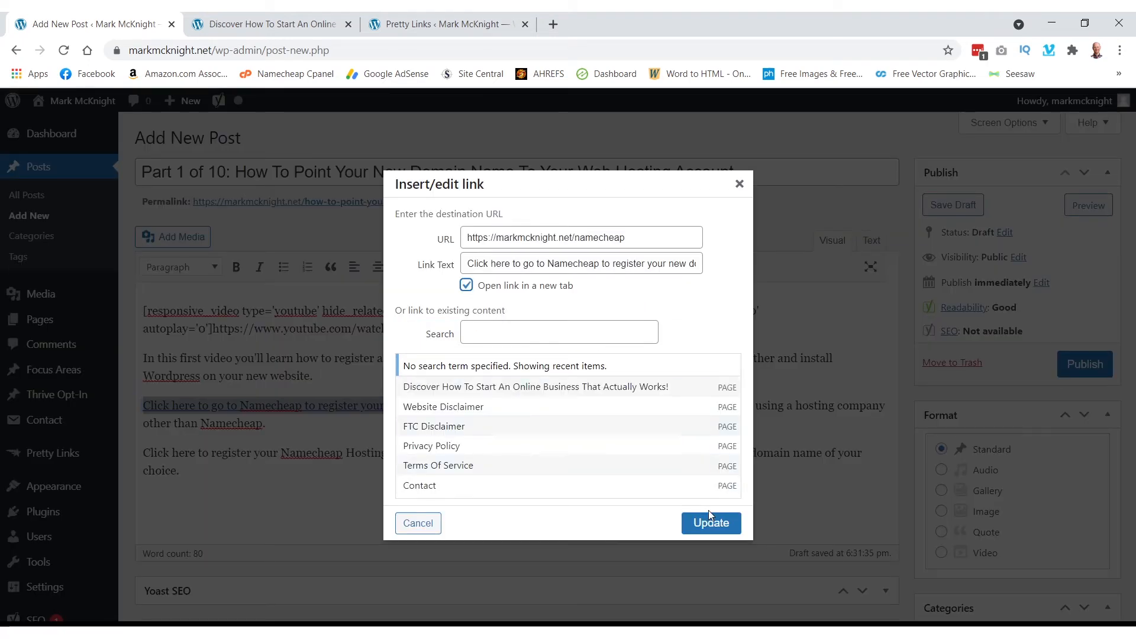
pyautogui.click(710, 523)
pyautogui.click(496, 408)
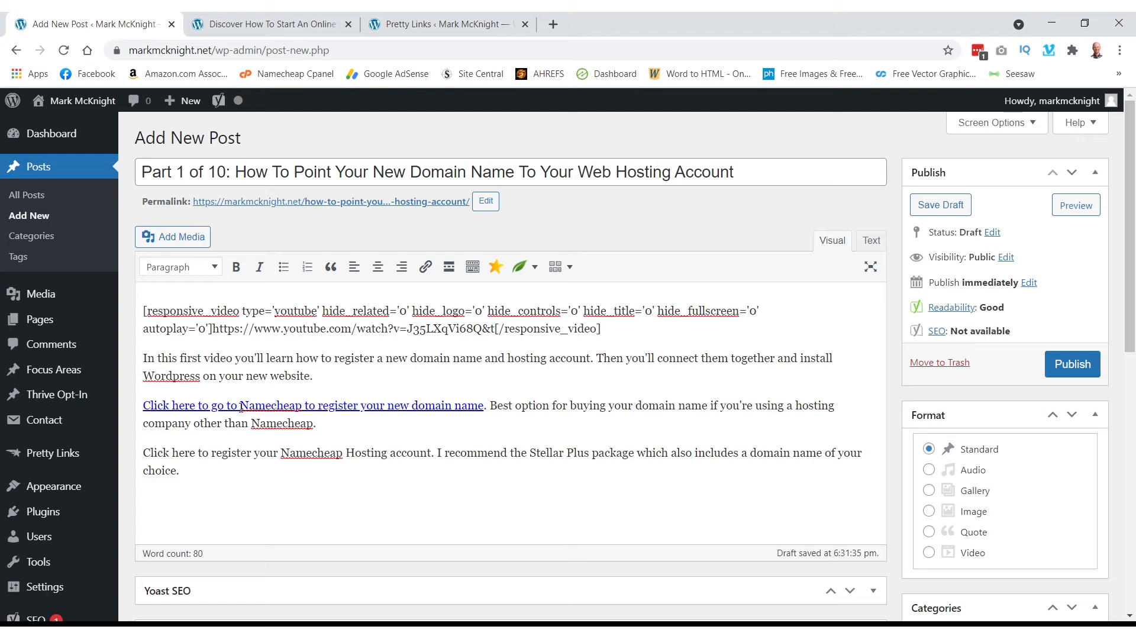
# Make the words "Namecheap" and "new domain name" bold in the domain registration link.
pyautogui.moveTo(239, 406); pyautogui.dragTo(303, 406)
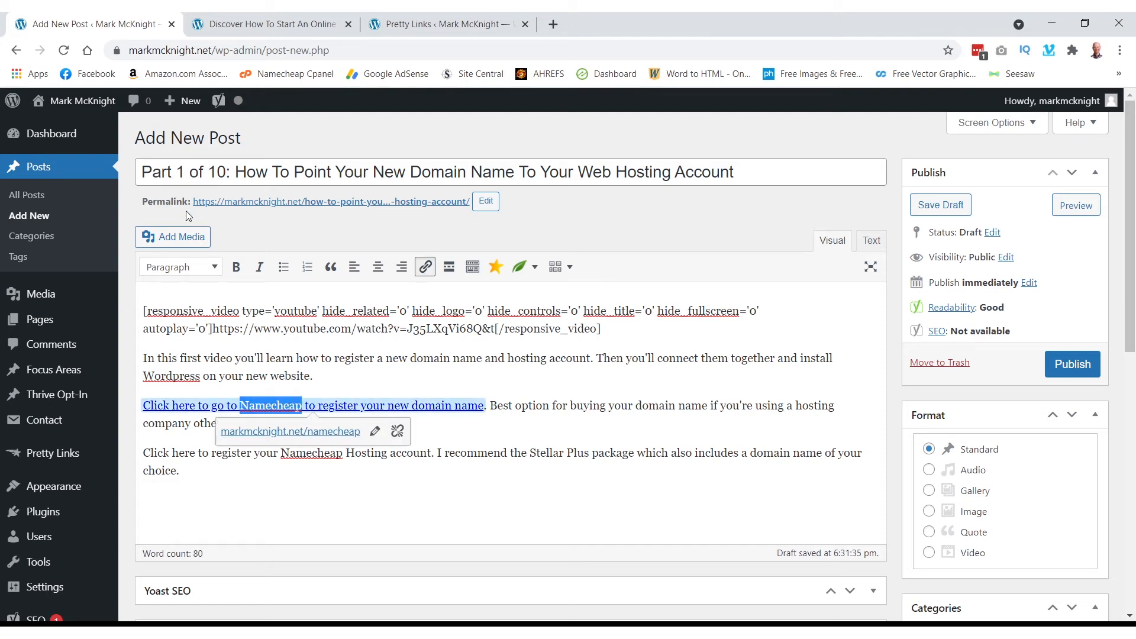
pyautogui.click(237, 267)
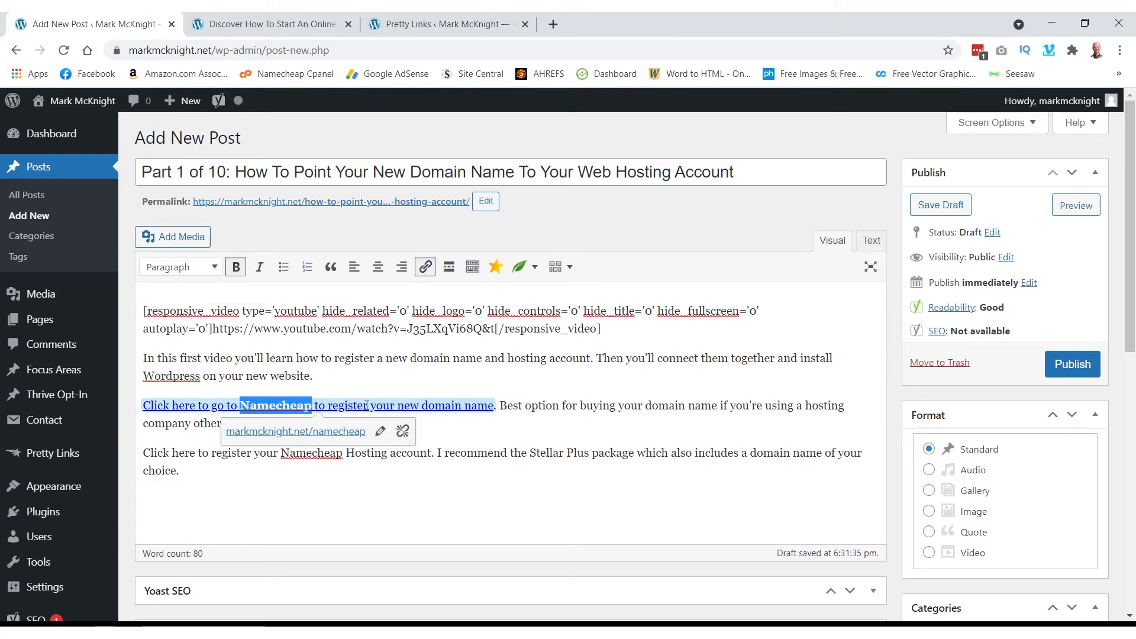
pyautogui.click(422, 406)
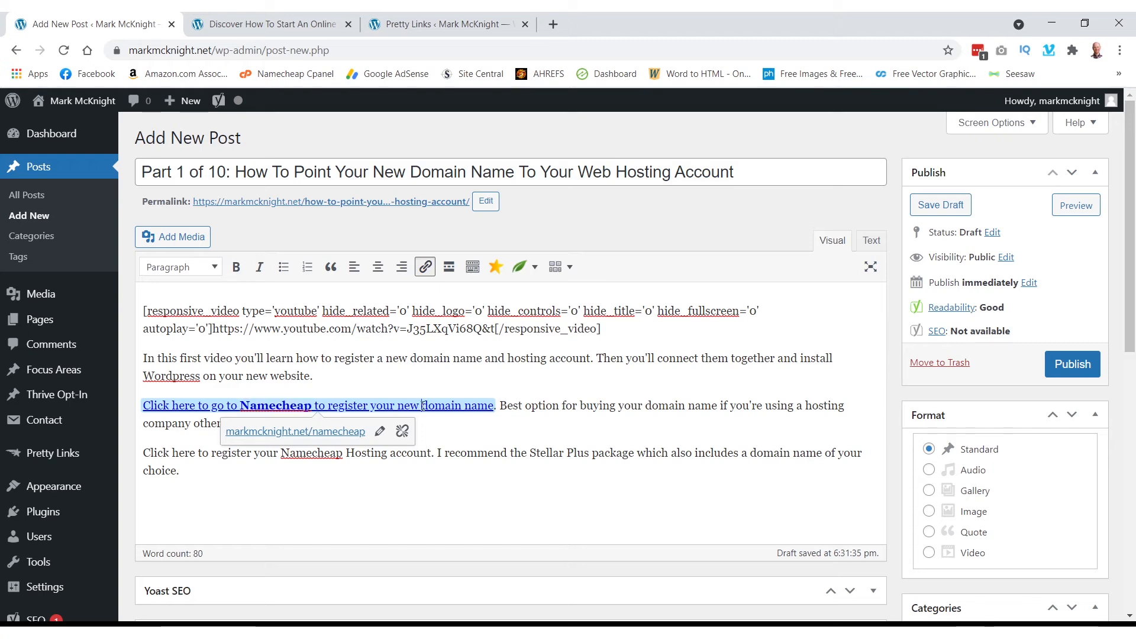
pyautogui.moveTo(398, 406); pyautogui.dragTo(494, 407)
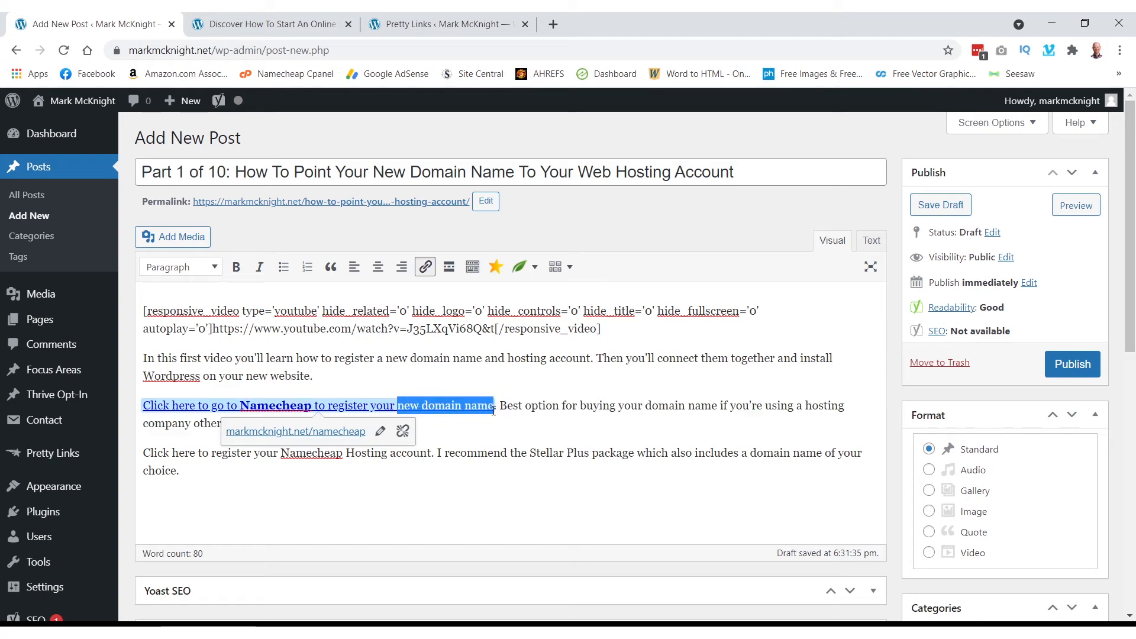
pyautogui.click(236, 266)
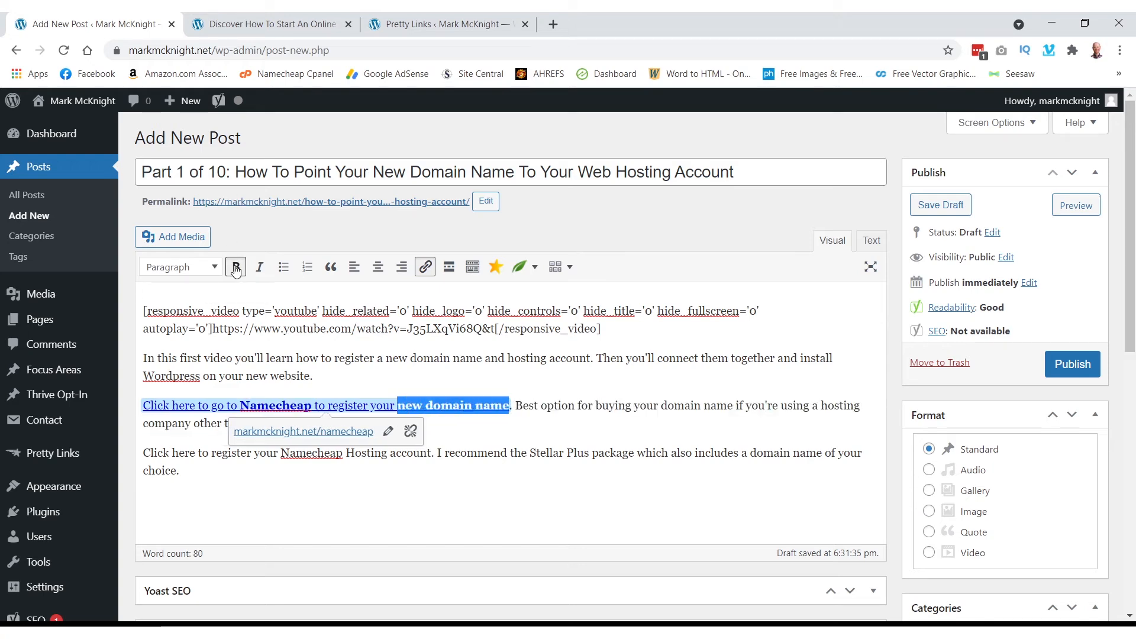
pyautogui.click(597, 409)
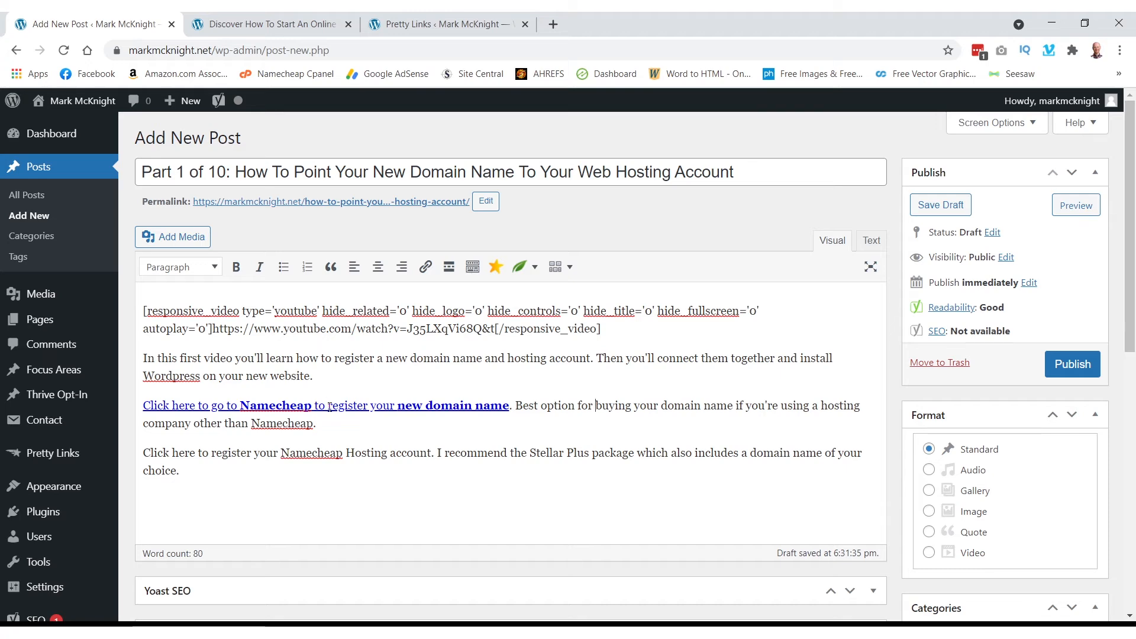
# Link "Click here to register your Namecheap Hosting account" to the site's /namecheap-hosting pretty link, opening in a new tab.
pyautogui.scroll(-1, 330, 408)
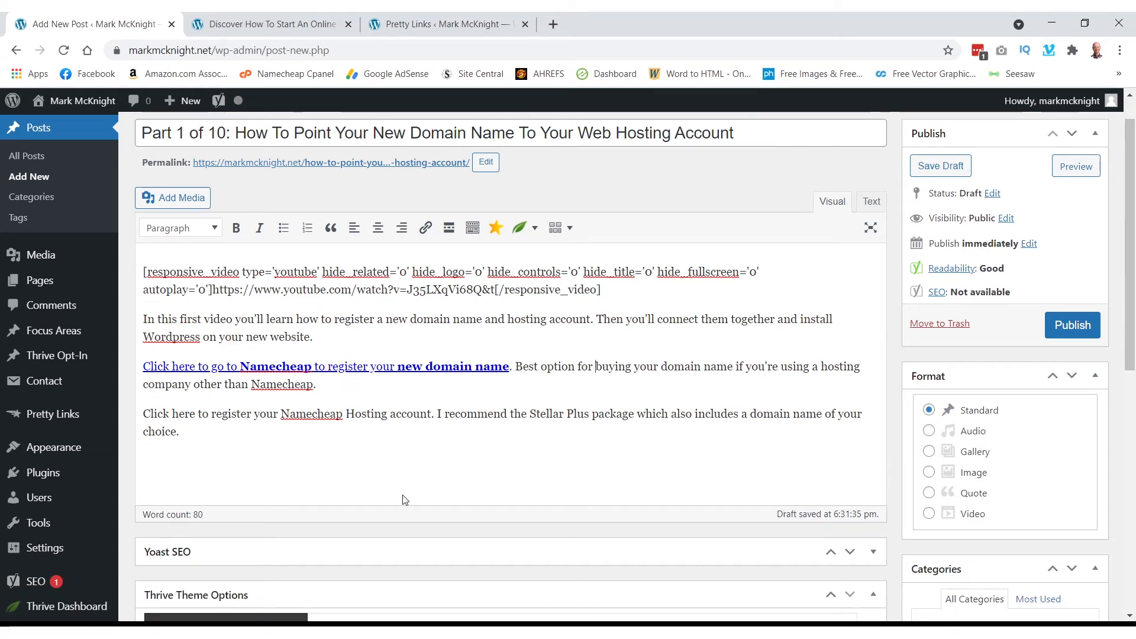
pyautogui.click(610, 633)
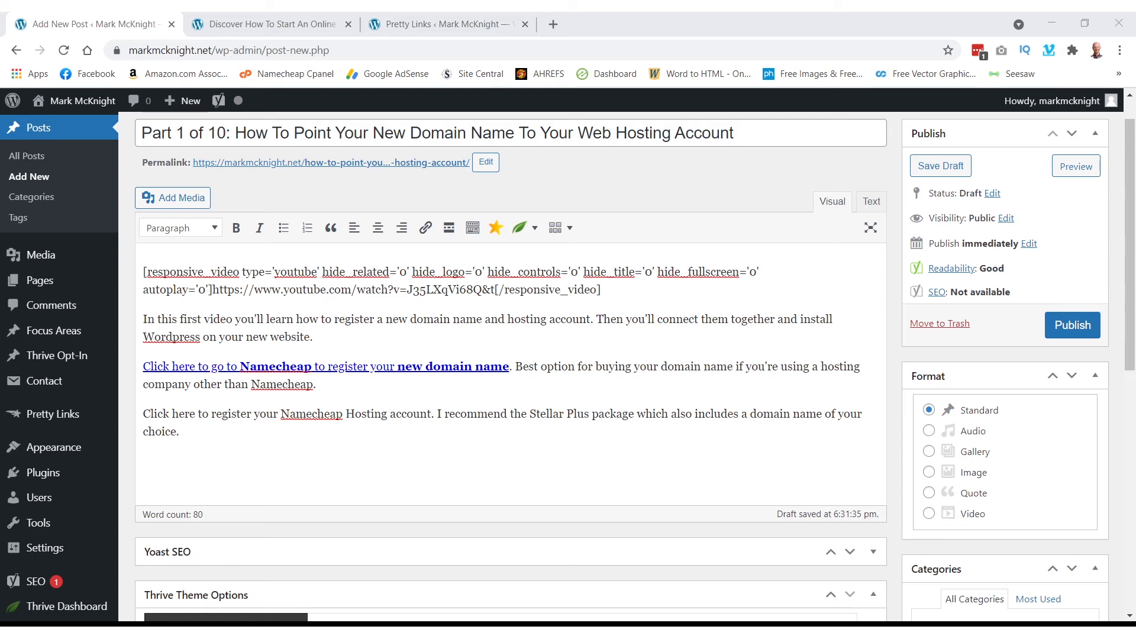
pyautogui.click(166, 413)
pyautogui.moveTo(145, 414); pyautogui.dragTo(432, 412)
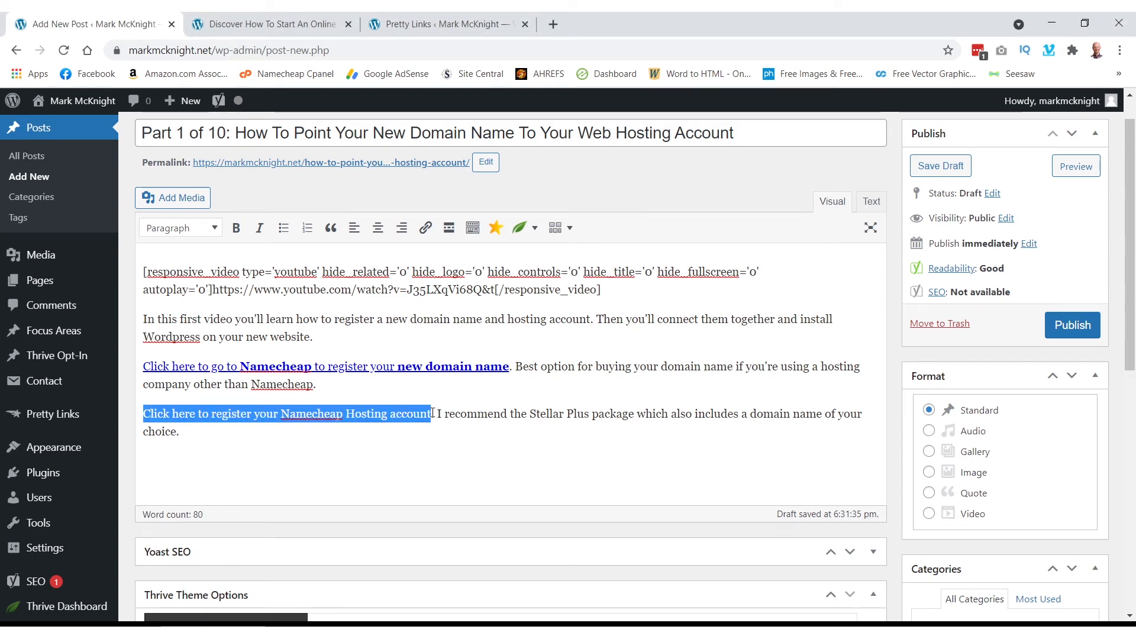
pyautogui.click(425, 228)
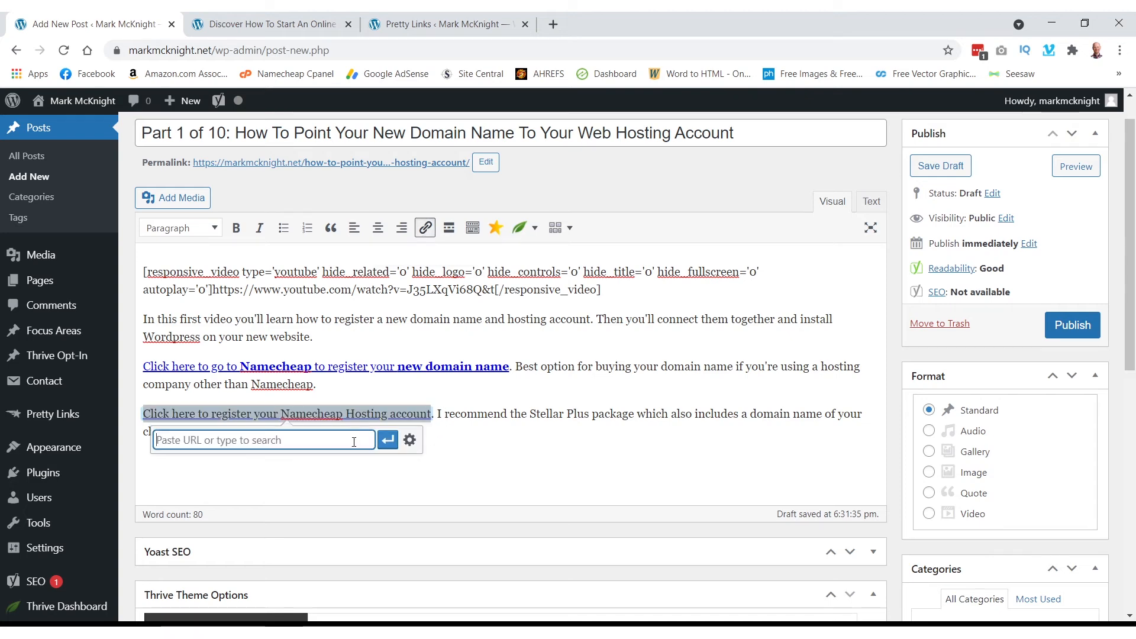
pyautogui.write('https://markmcknight.net/namecheap-hosting')
pyautogui.click(410, 440)
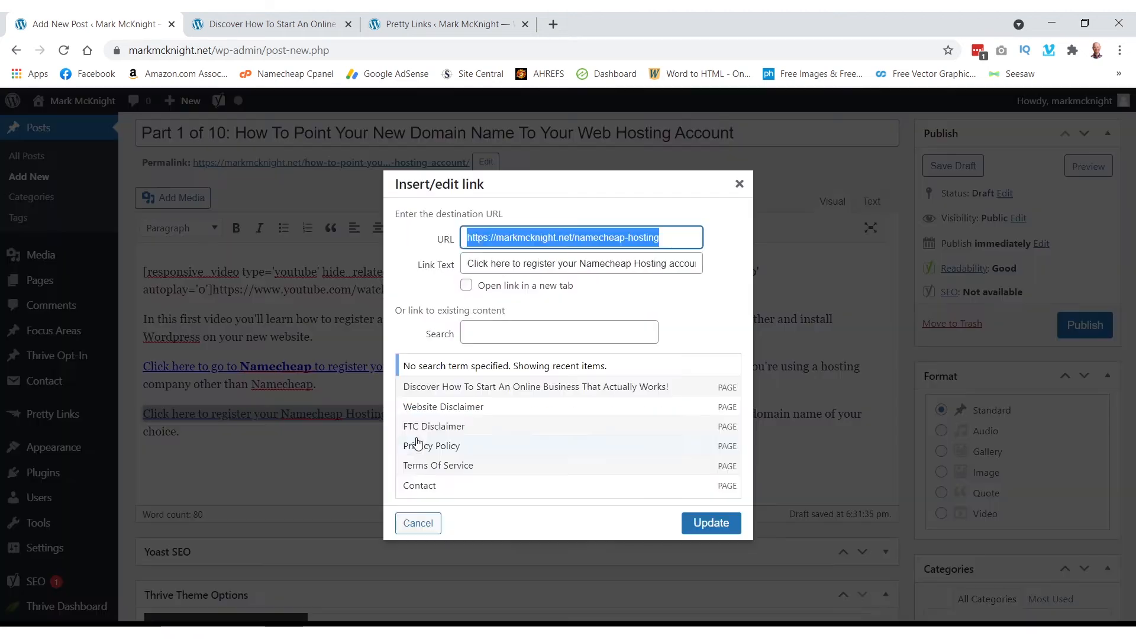
pyautogui.click(468, 285)
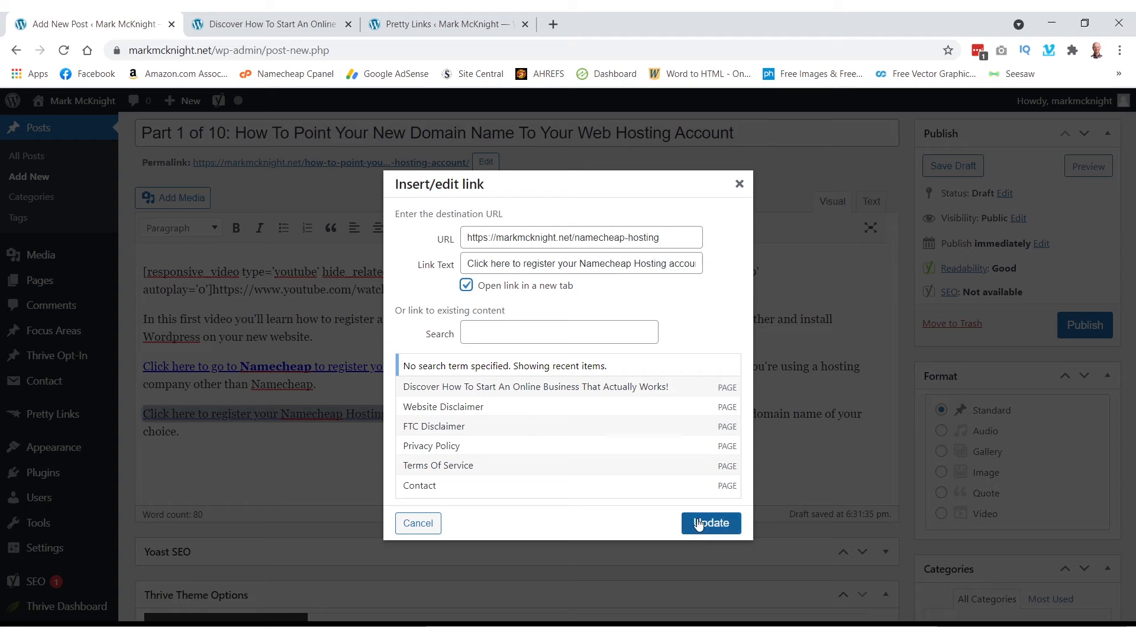
pyautogui.click(711, 525)
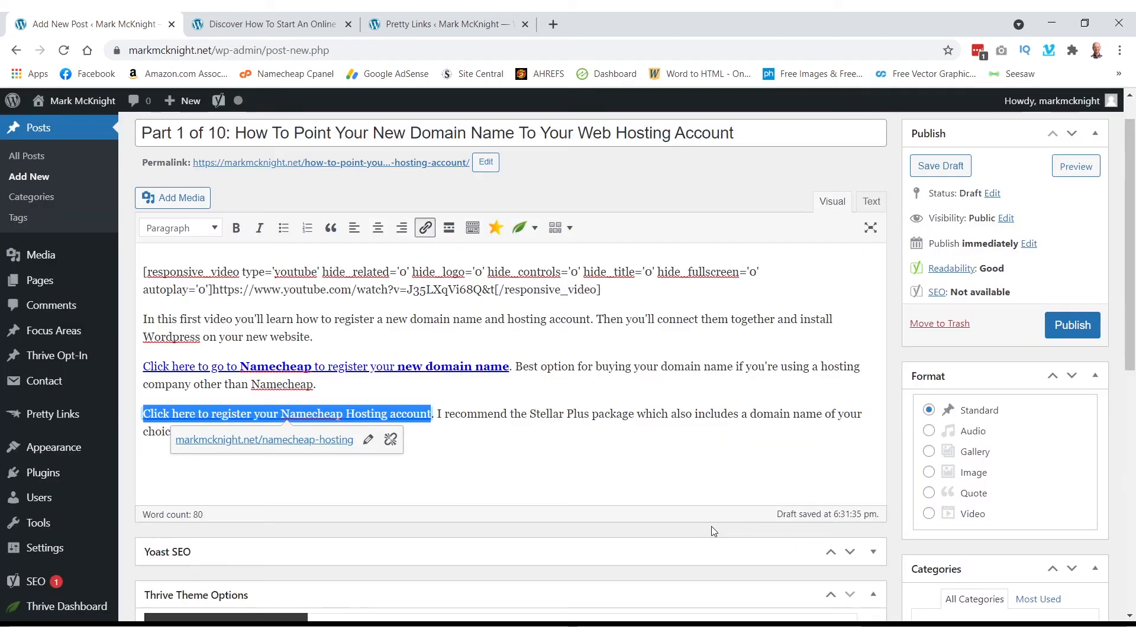
pyautogui.click(461, 415)
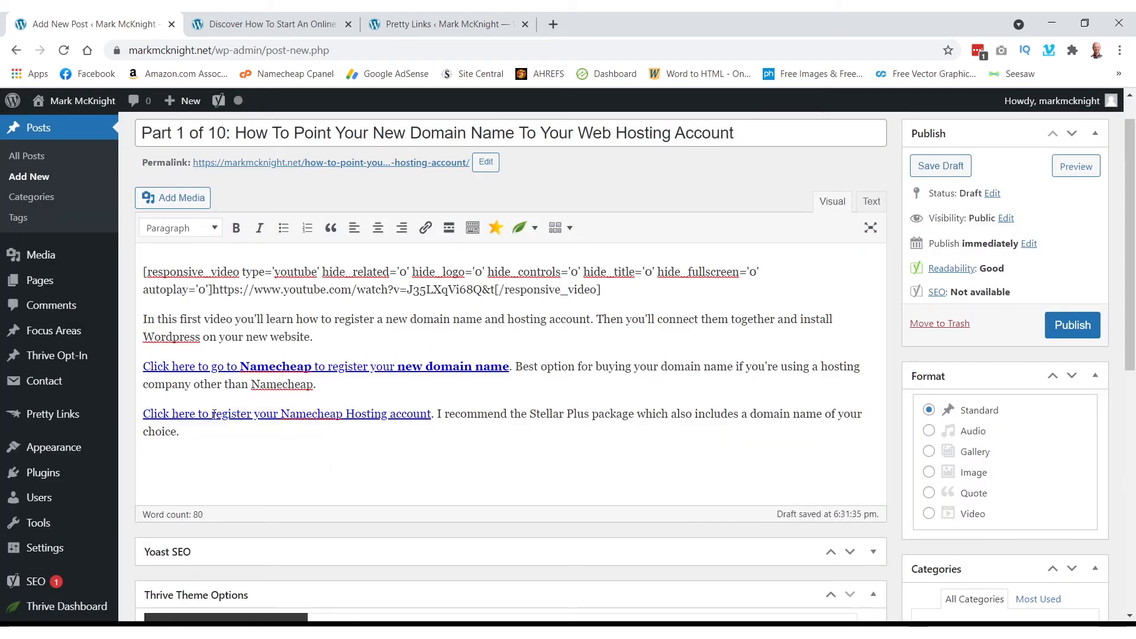
# Make the words "register" and "Namecheap Hosting" bold in the Namecheap Hosting account link.
pyautogui.moveTo(212, 414); pyautogui.dragTo(252, 414)
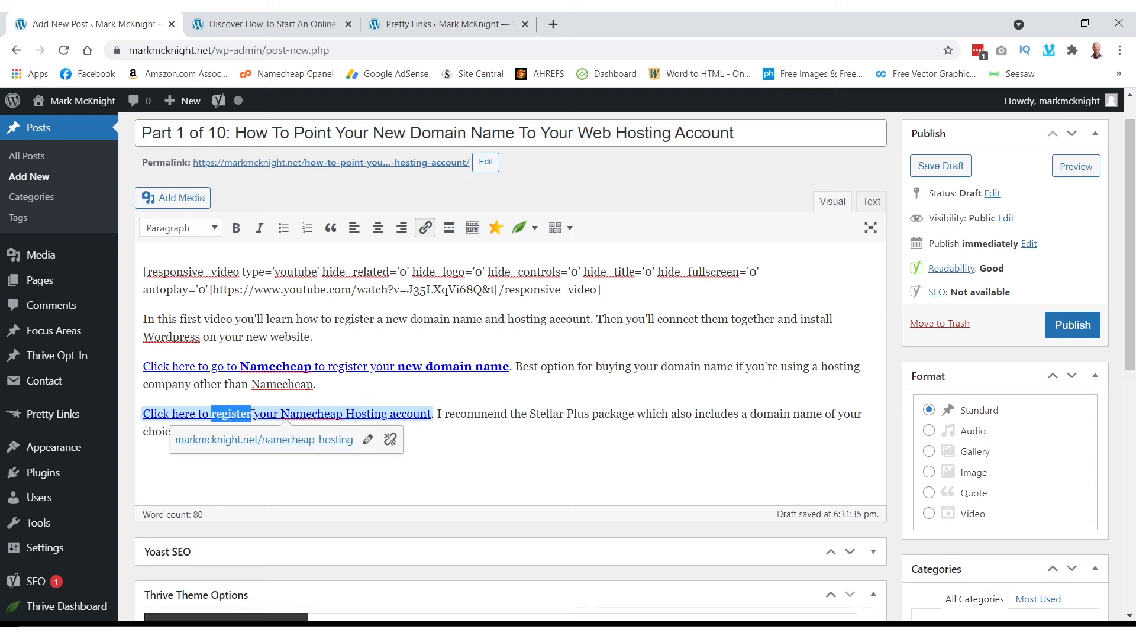
pyautogui.click(236, 228)
pyautogui.moveTo(289, 414); pyautogui.dragTo(394, 414)
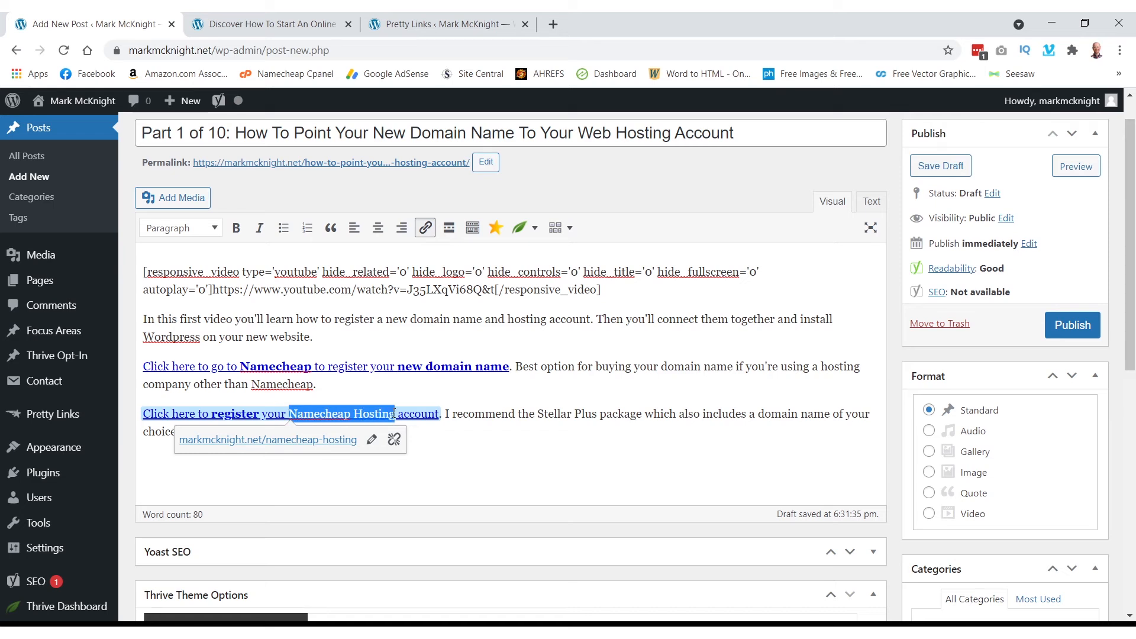
pyautogui.click(236, 228)
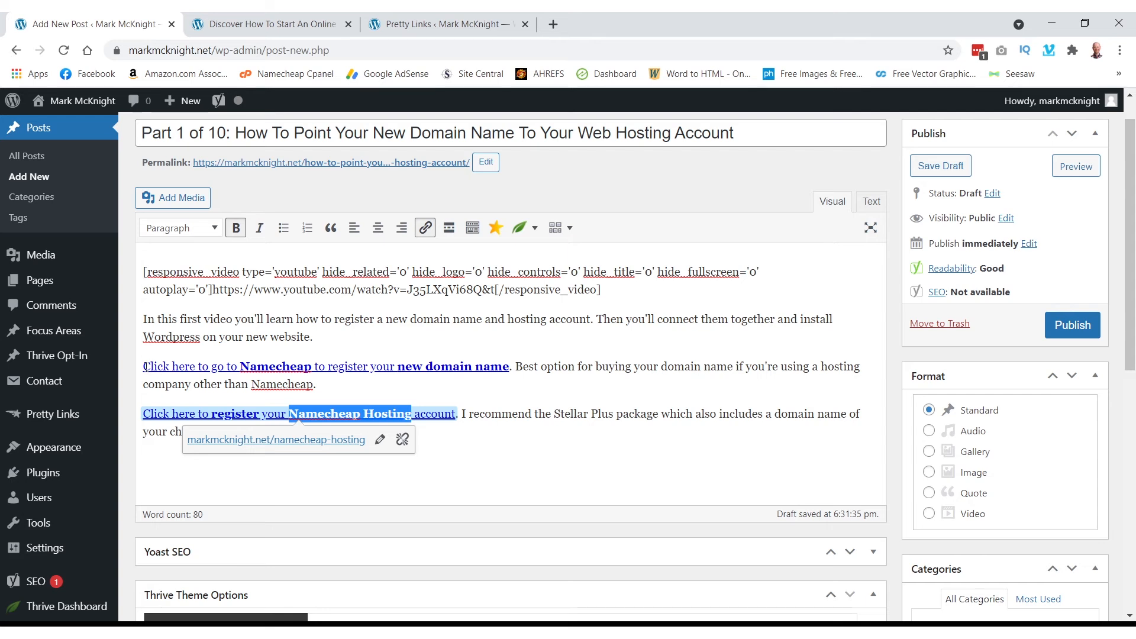
# Make the words "Click here" bold at the start of both the domain name link and the hosting link.
pyautogui.moveTo(143, 367); pyautogui.dragTo(196, 367)
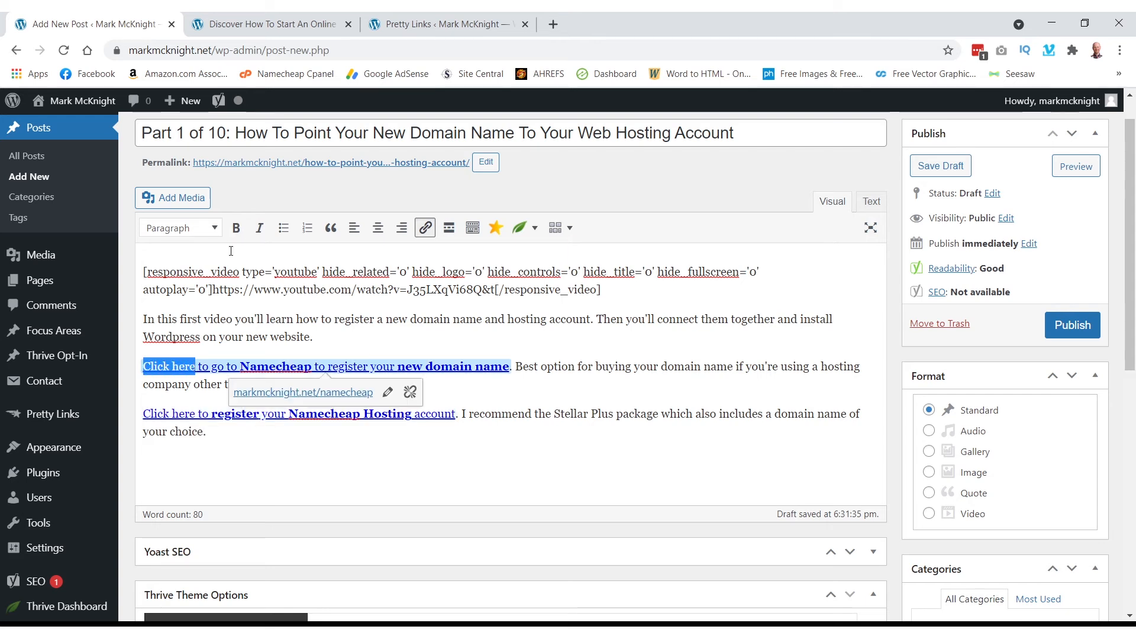
pyautogui.click(236, 228)
pyautogui.moveTo(144, 414); pyautogui.dragTo(196, 414)
pyautogui.click(236, 228)
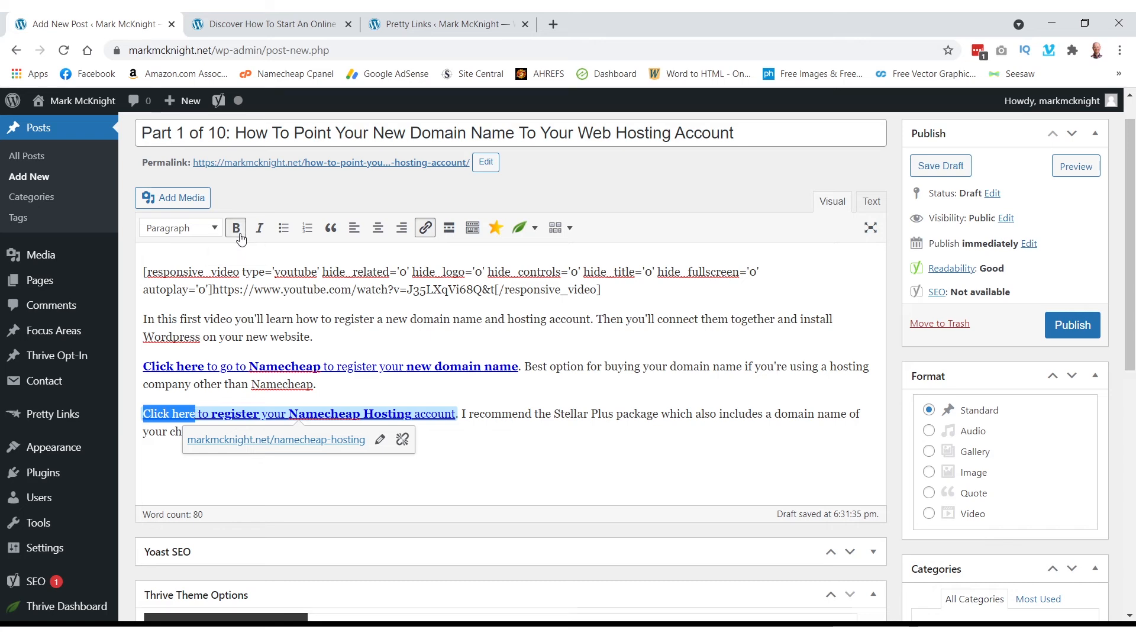
pyautogui.click(493, 446)
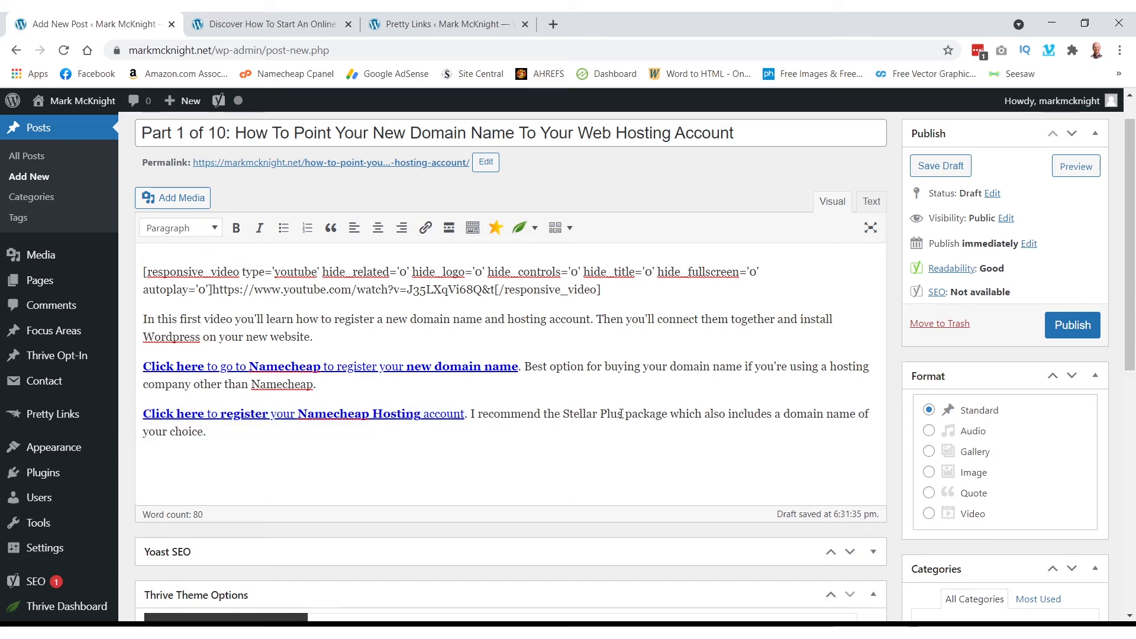
# Save the post as a draft and preview it, checking the title, video, affiliate links and comment section.
pyautogui.scroll(1, 620, 413)
pyautogui.click(959, 204)
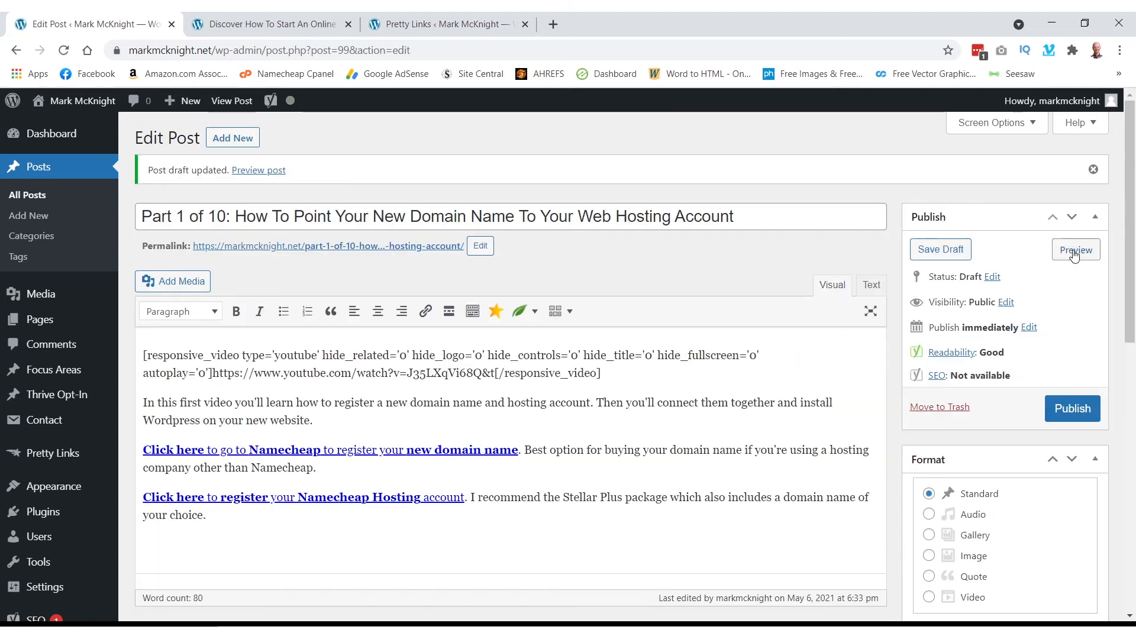
pyautogui.click(1074, 251)
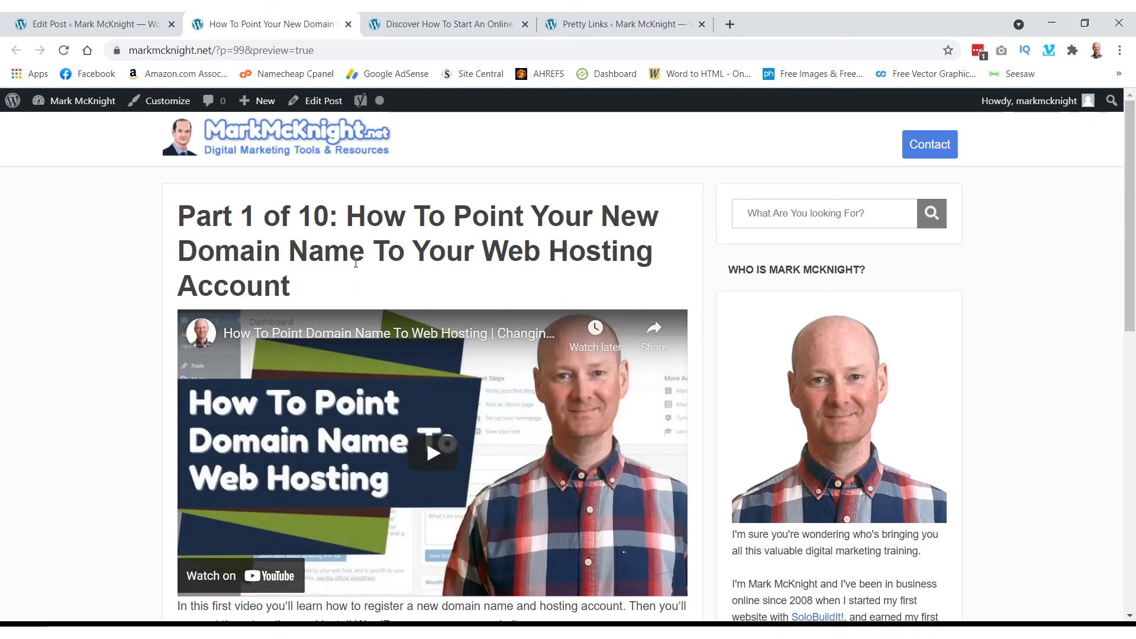
pyautogui.scroll(-2, 415, 278)
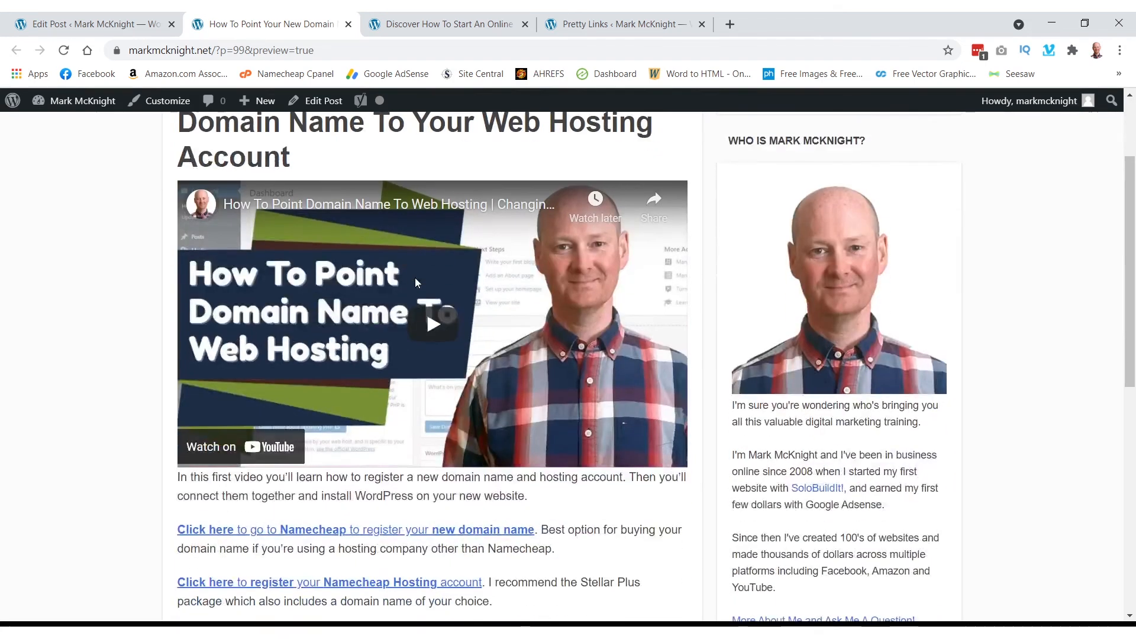
pyautogui.scroll(-2, 144, 327)
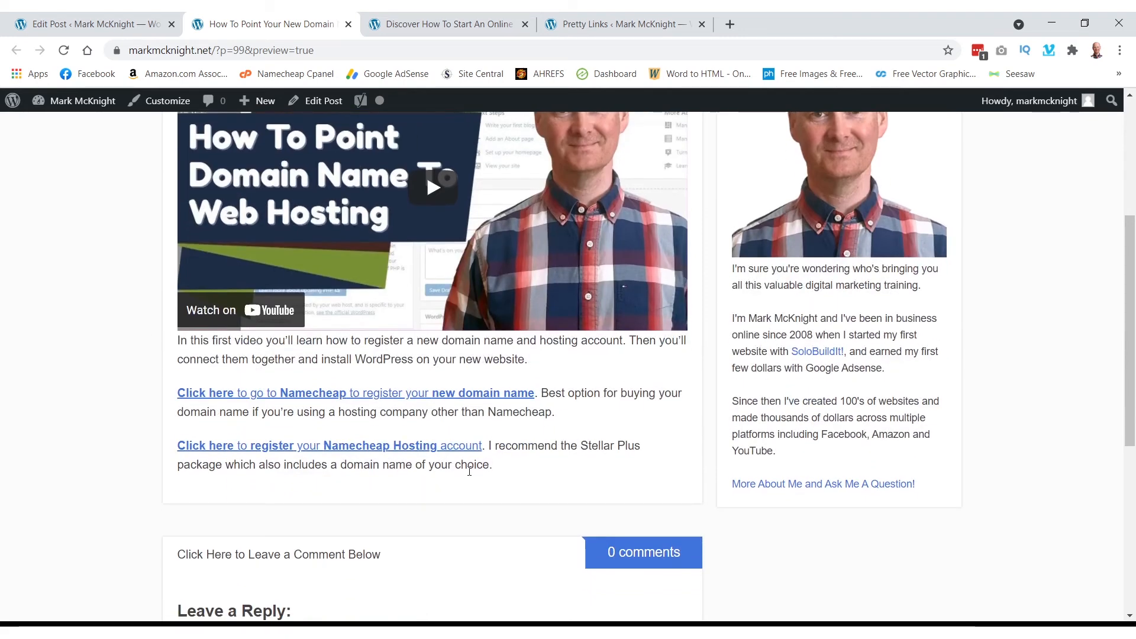
pyautogui.scroll(-5, 519, 476)
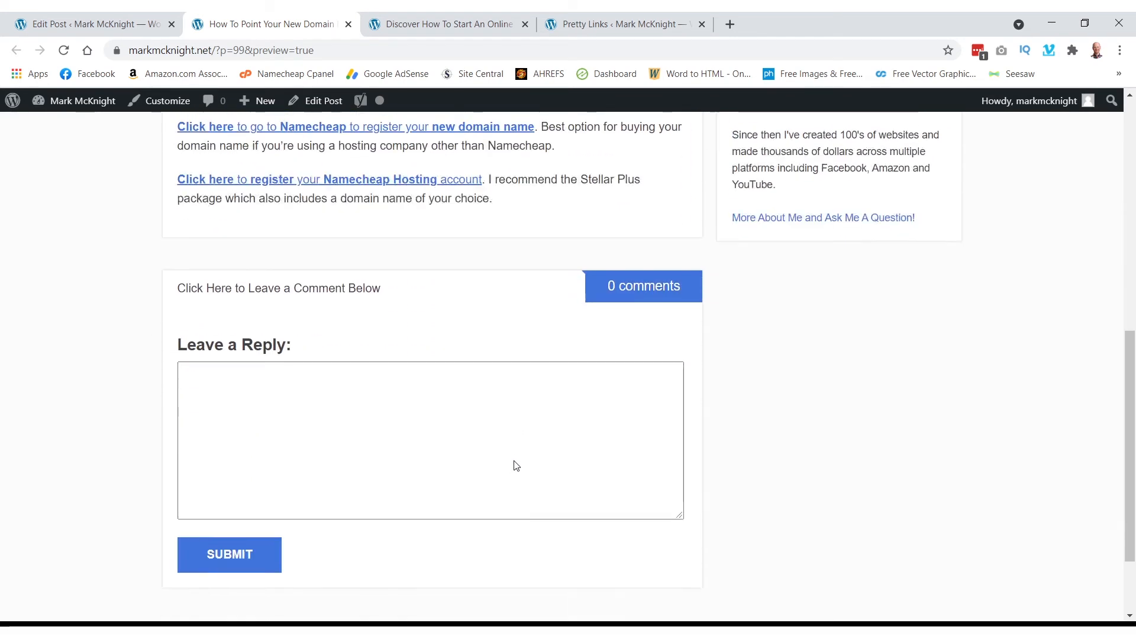
pyautogui.scroll(-2, 489, 445)
pyautogui.scroll(8, 490, 447)
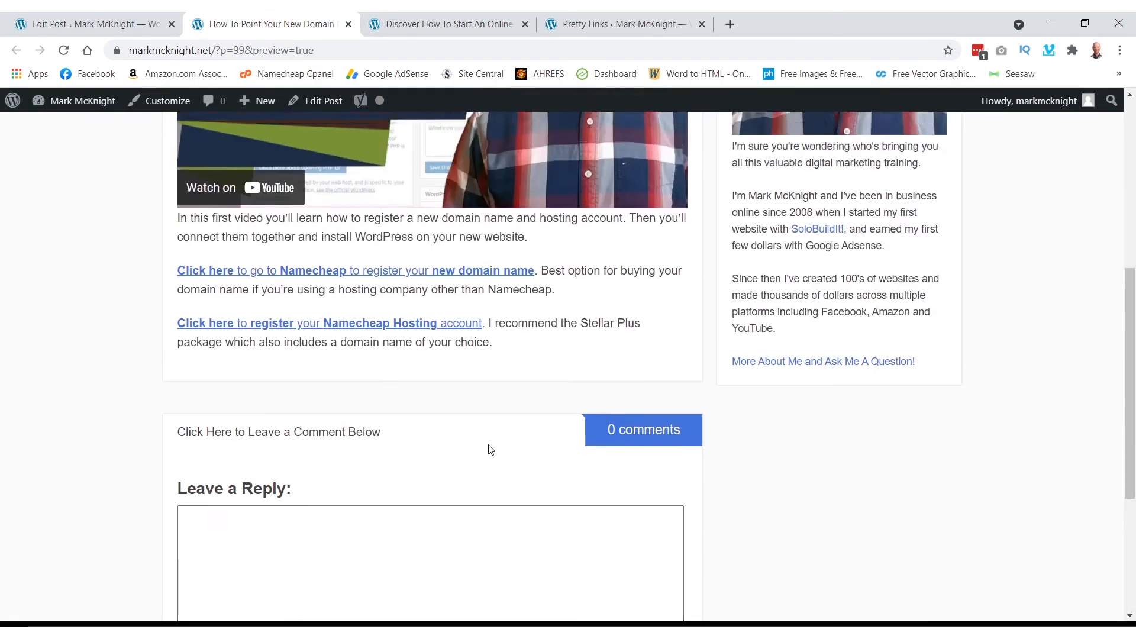
pyautogui.scroll(3, 489, 450)
# Return to the post editor, assign the post to the Training category instead of Uncategorized, and publish it.
pyautogui.click(89, 24)
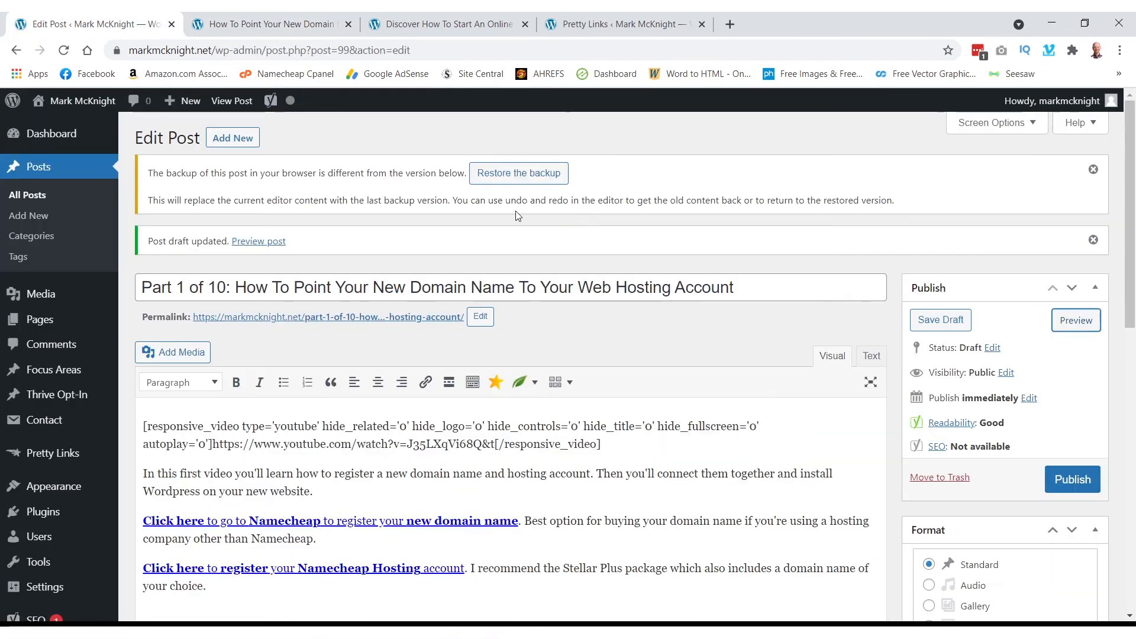
pyautogui.scroll(-8, 951, 299)
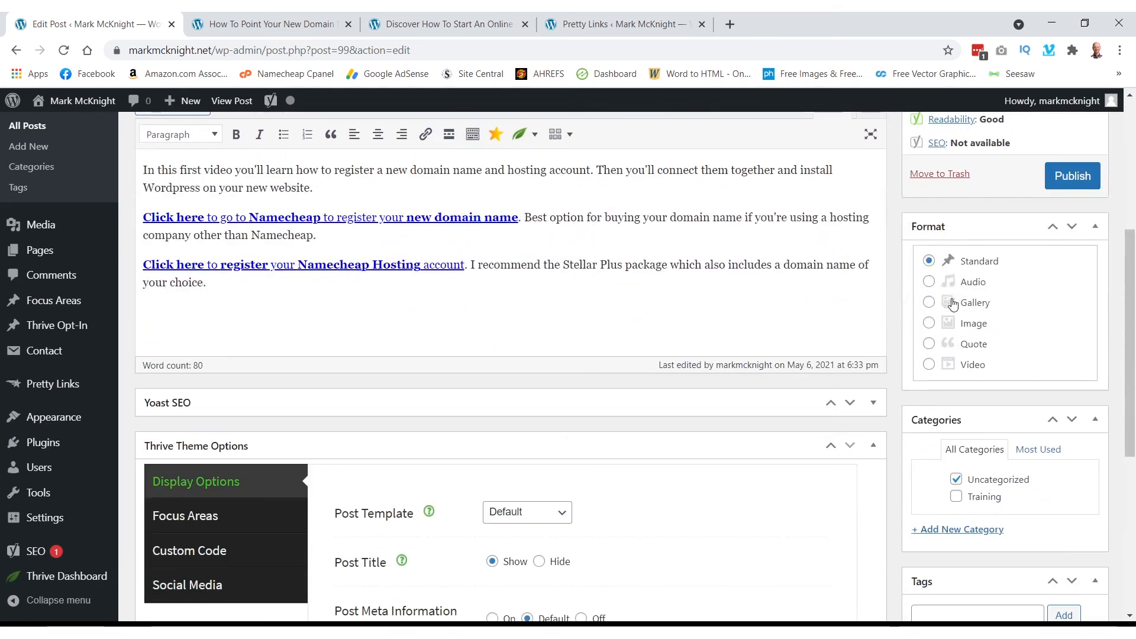
pyautogui.click(957, 342)
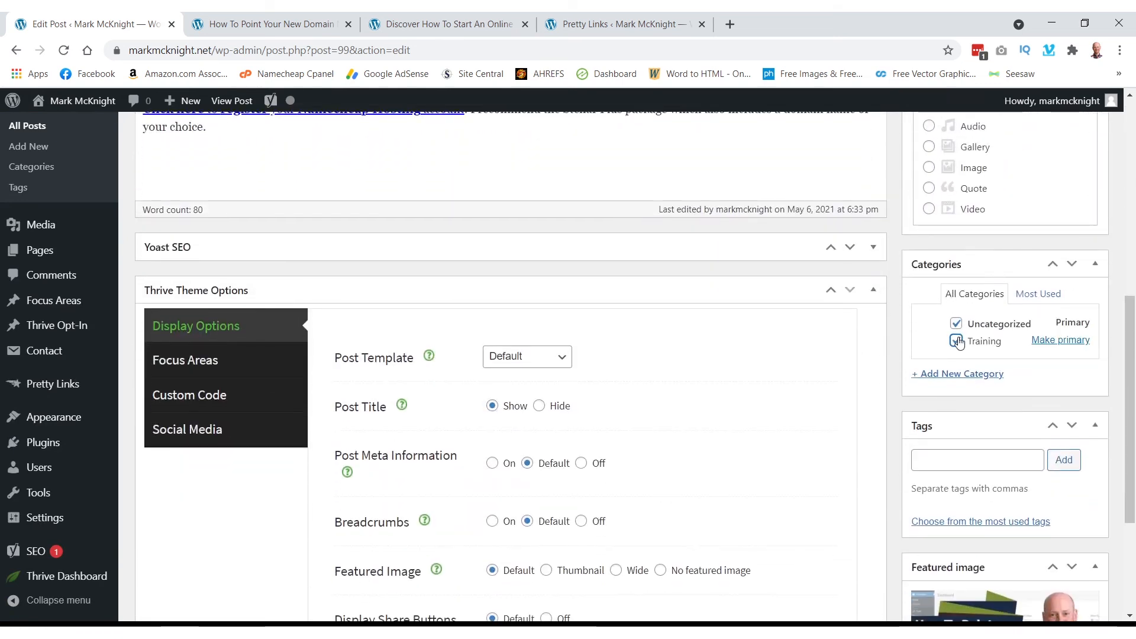
pyautogui.click(957, 324)
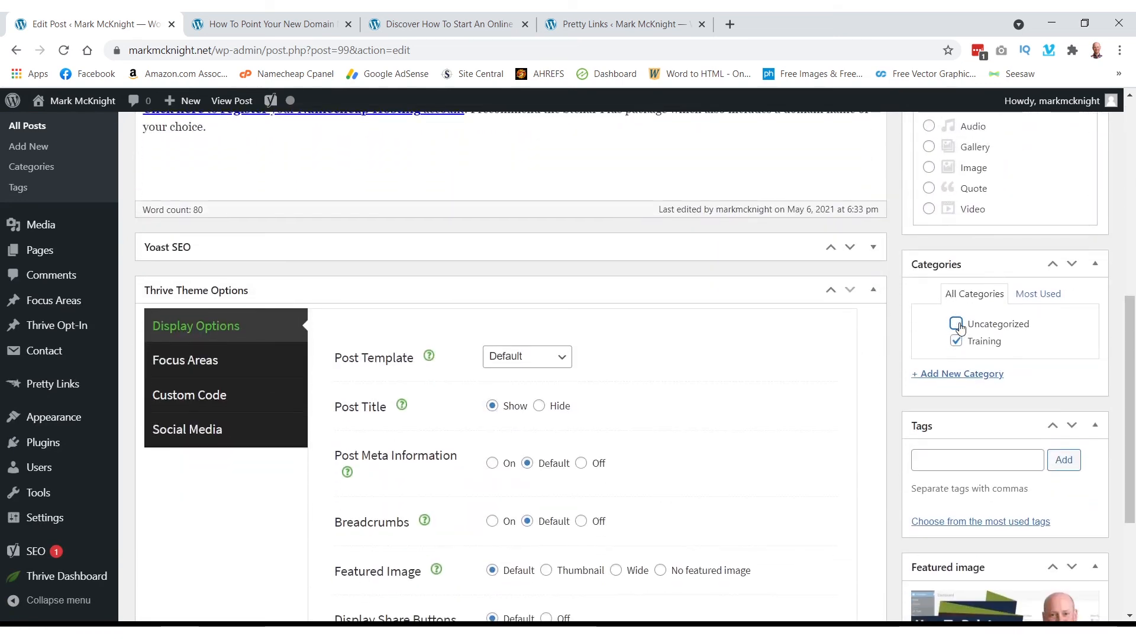
pyautogui.scroll(-3, 969, 380)
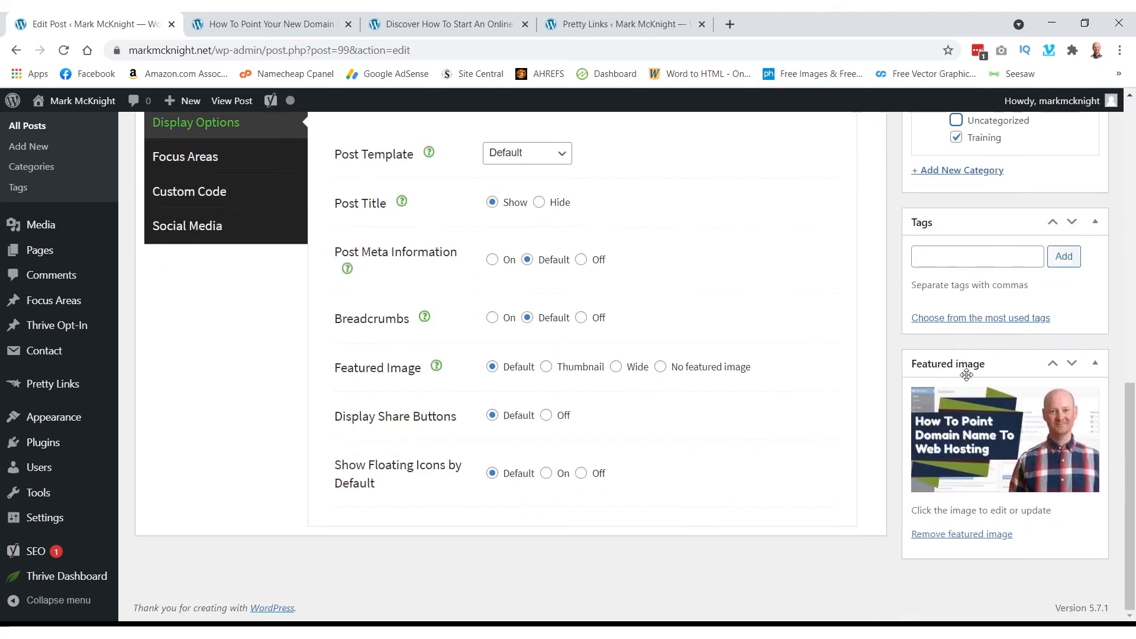
pyautogui.scroll(10, 967, 375)
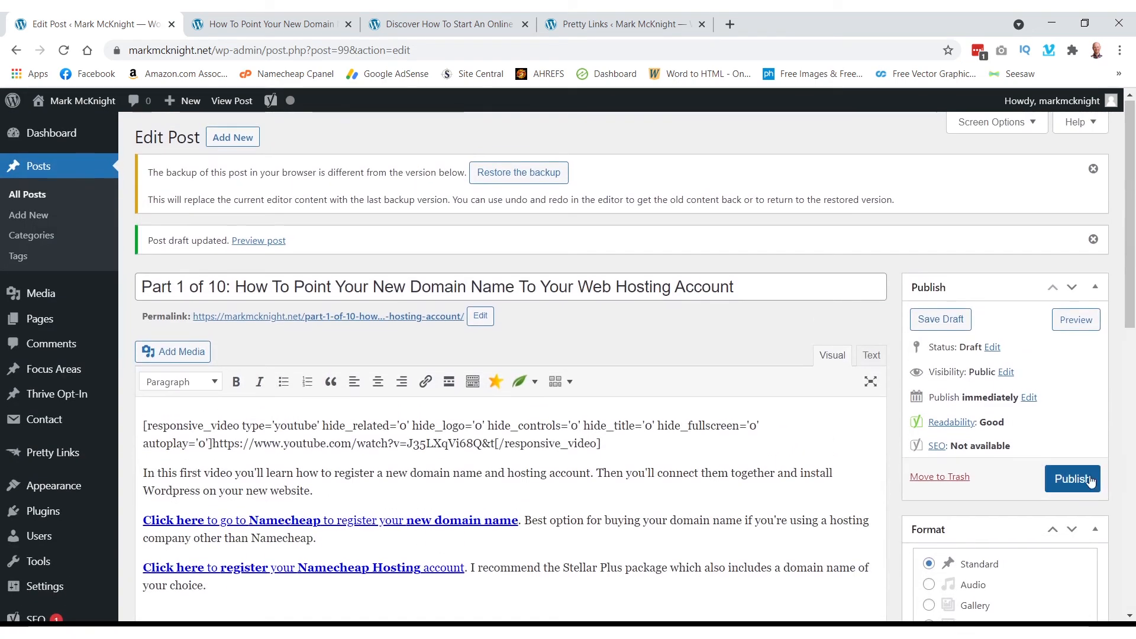
pyautogui.click(1091, 481)
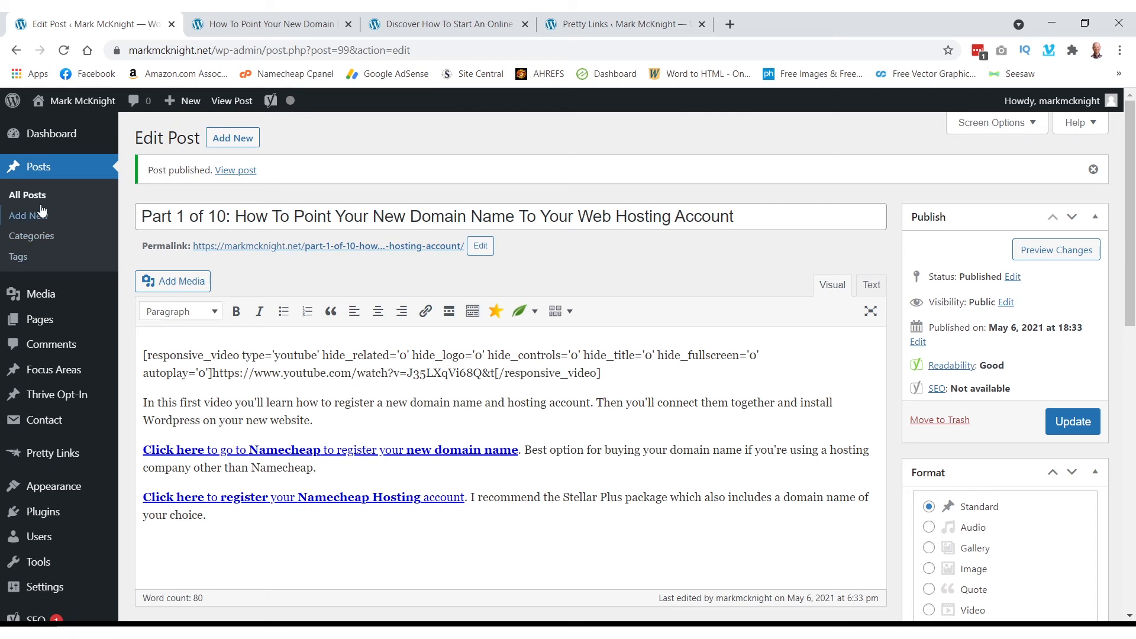
# Add the Training category to the Top primary menu and place it above Contact.
pyautogui.moveTo(54, 495)
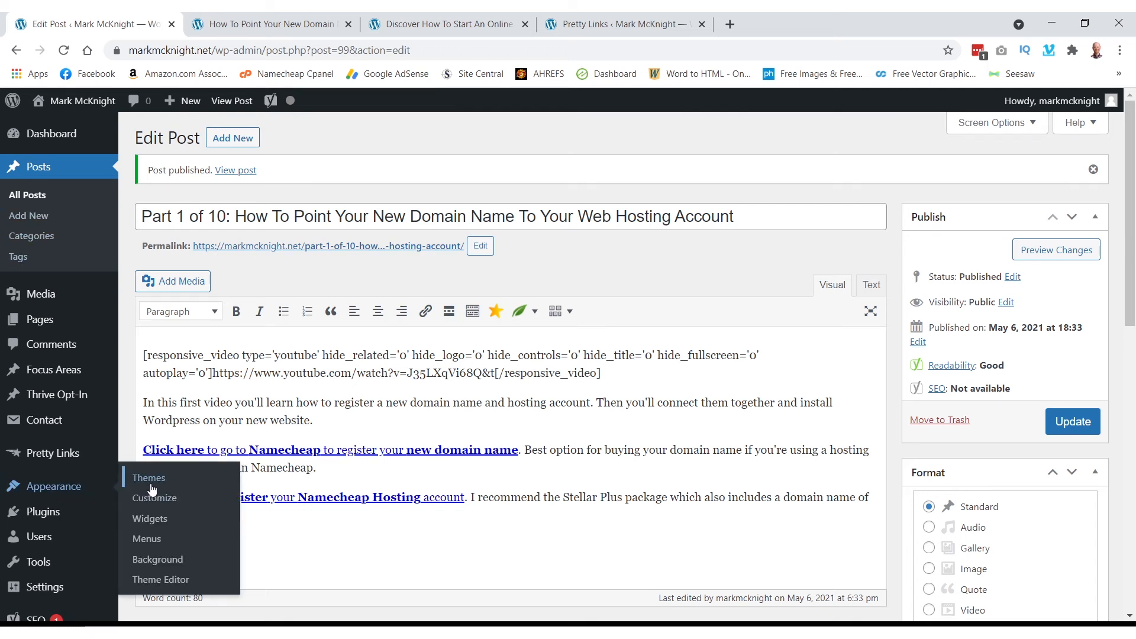
pyautogui.click(152, 539)
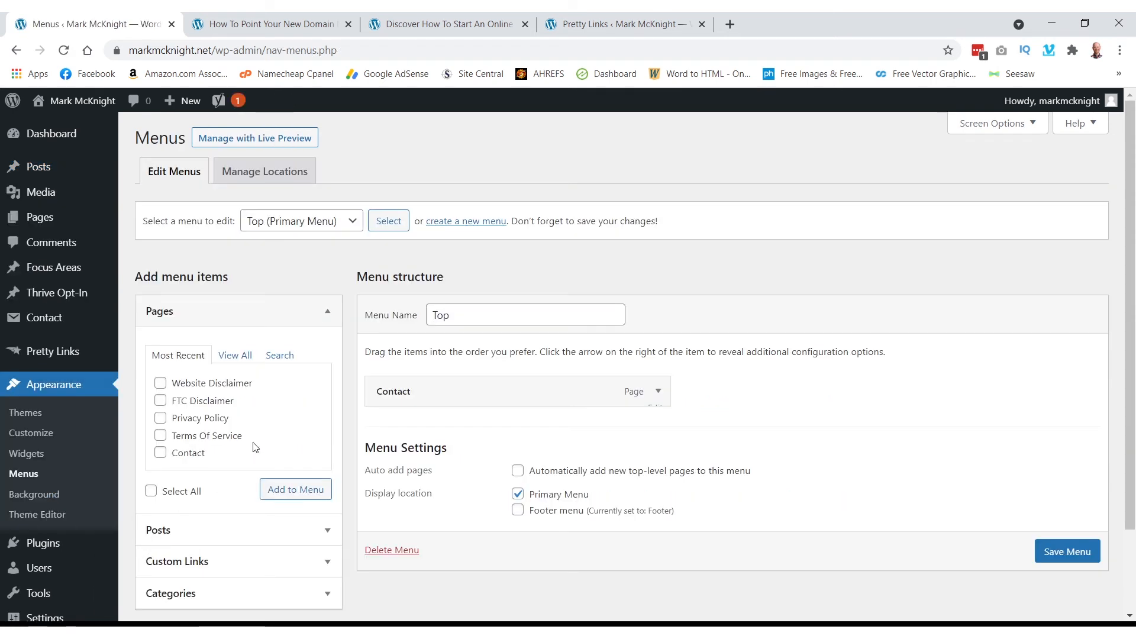
pyautogui.scroll(-2, 437, 355)
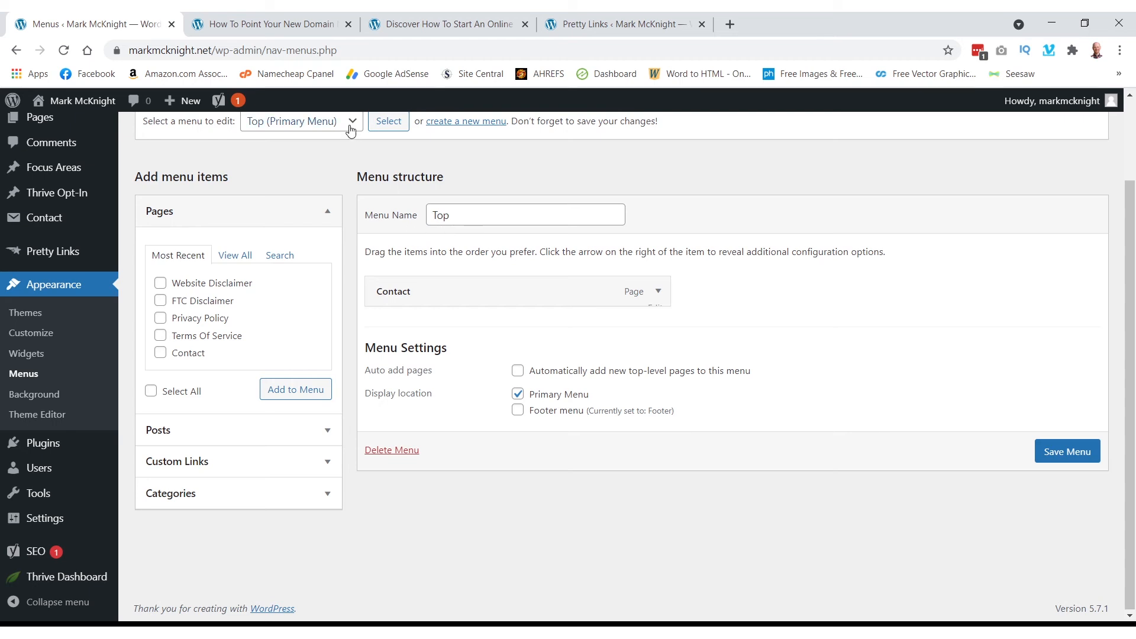
pyautogui.click(326, 496)
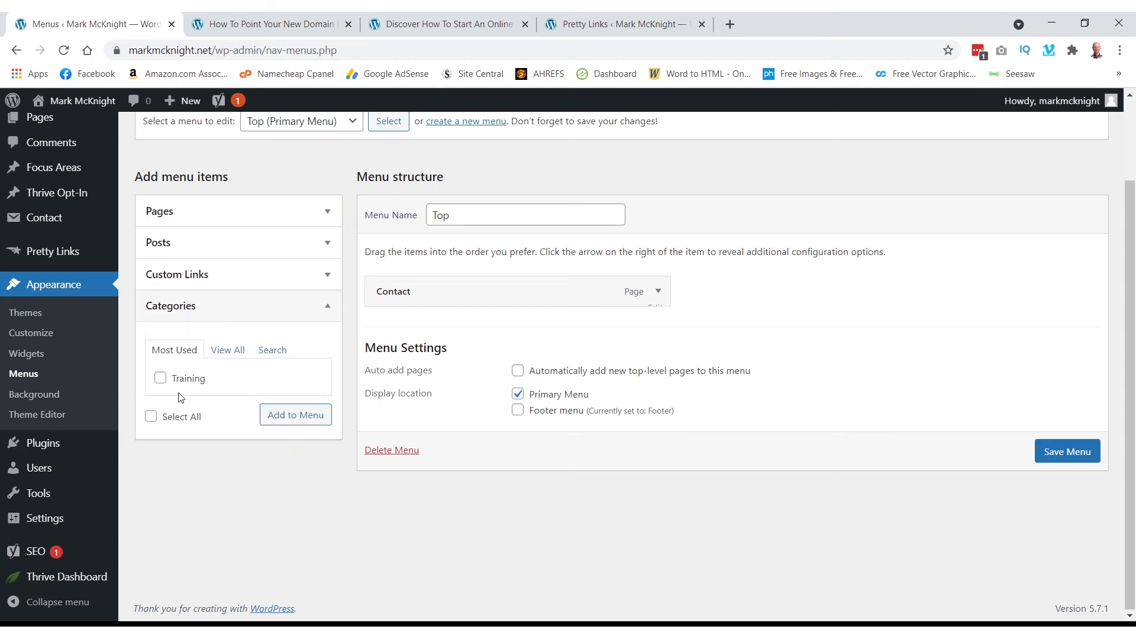
pyautogui.click(160, 379)
pyautogui.click(293, 416)
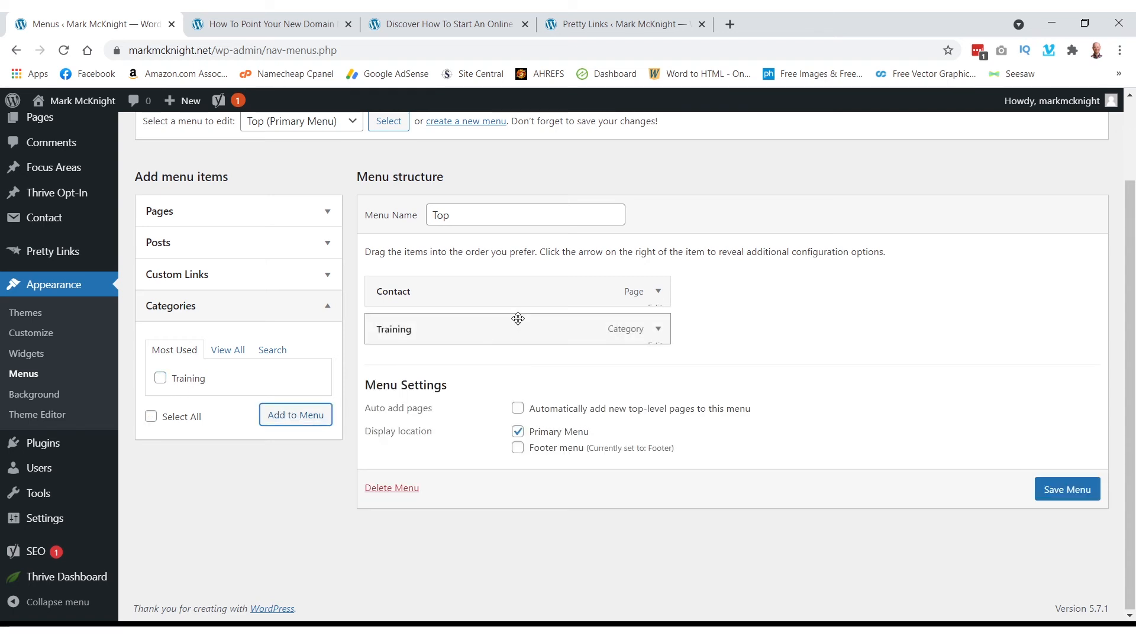
pyautogui.moveTo(522, 326); pyautogui.dragTo(521, 285)
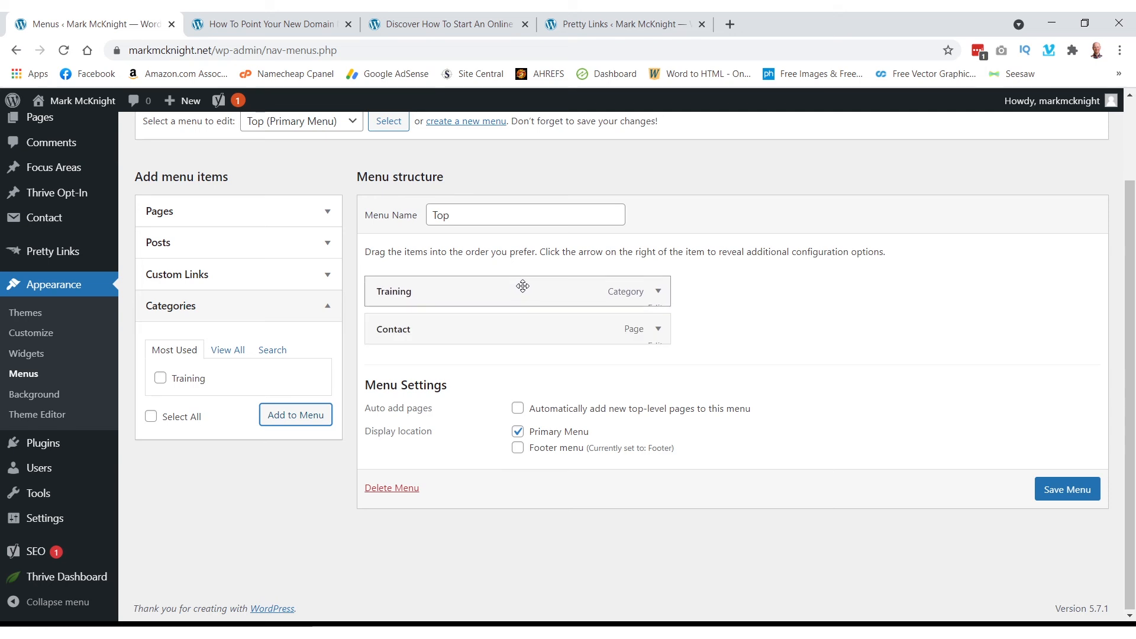
# Set the Training menu item's navigation label to "FREE Training", enable Highlight Menu Item, and save the menu.
pyautogui.click(659, 292)
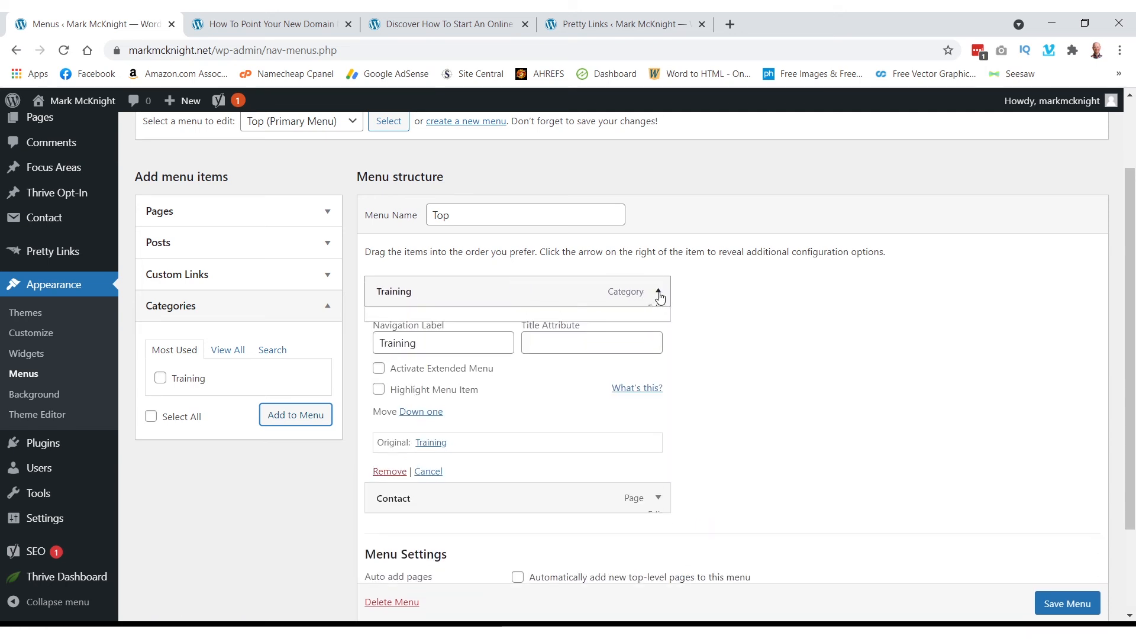
pyautogui.click(380, 341)
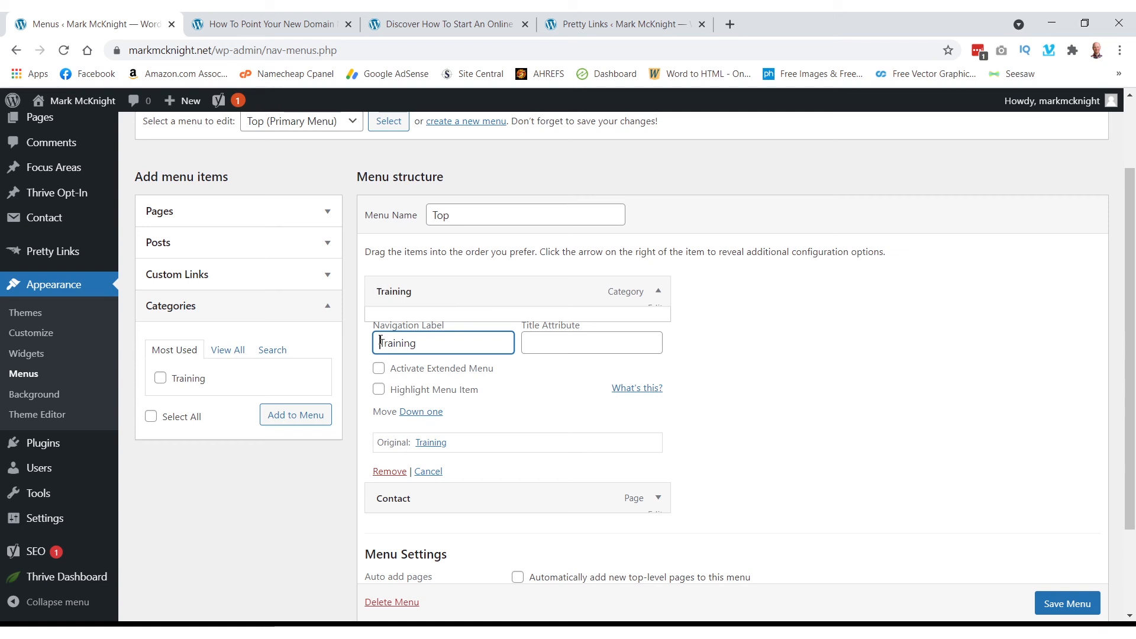
pyautogui.write('FREE')
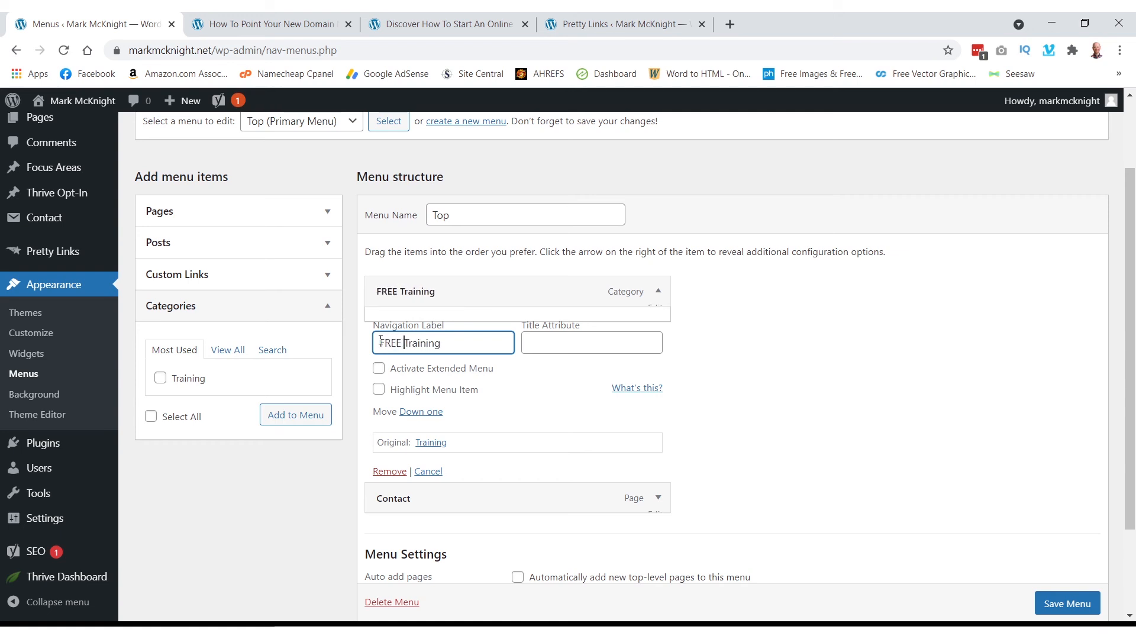
pyautogui.click(380, 391)
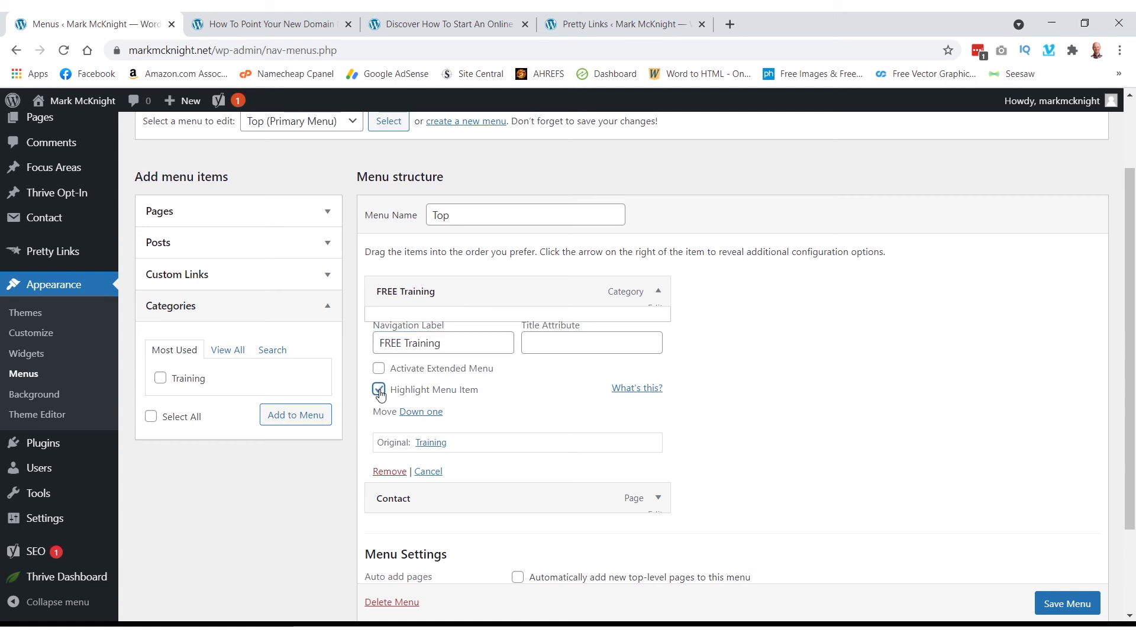
pyautogui.click(1067, 604)
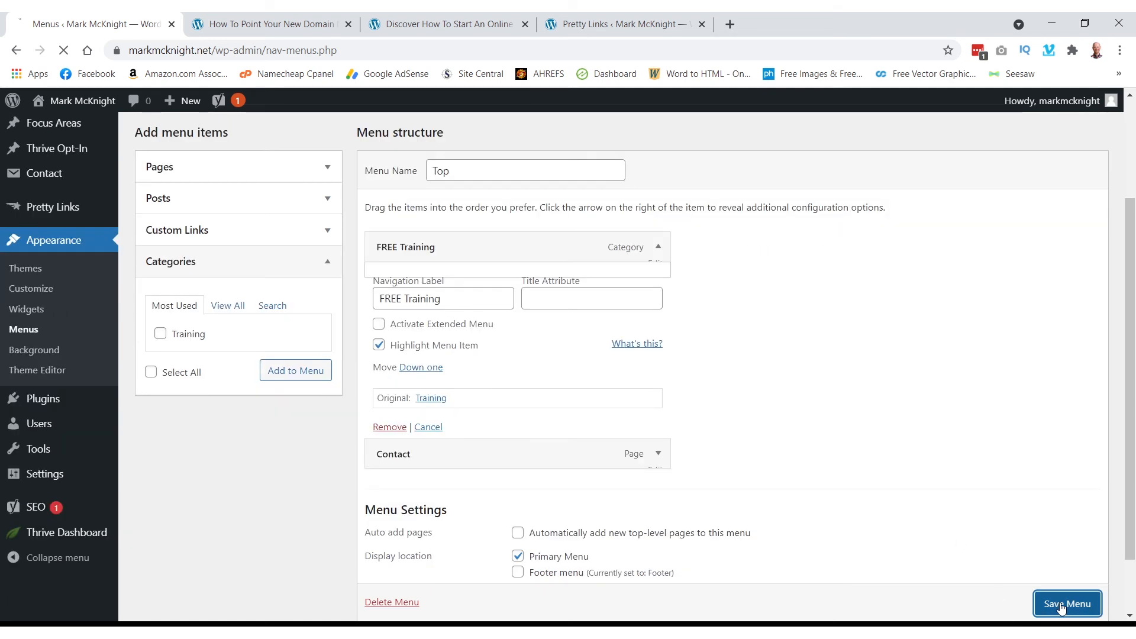
# Reload the live homepage, open the FREE Training menu item, and review how the post appears in the category archive.
pyautogui.click(430, 25)
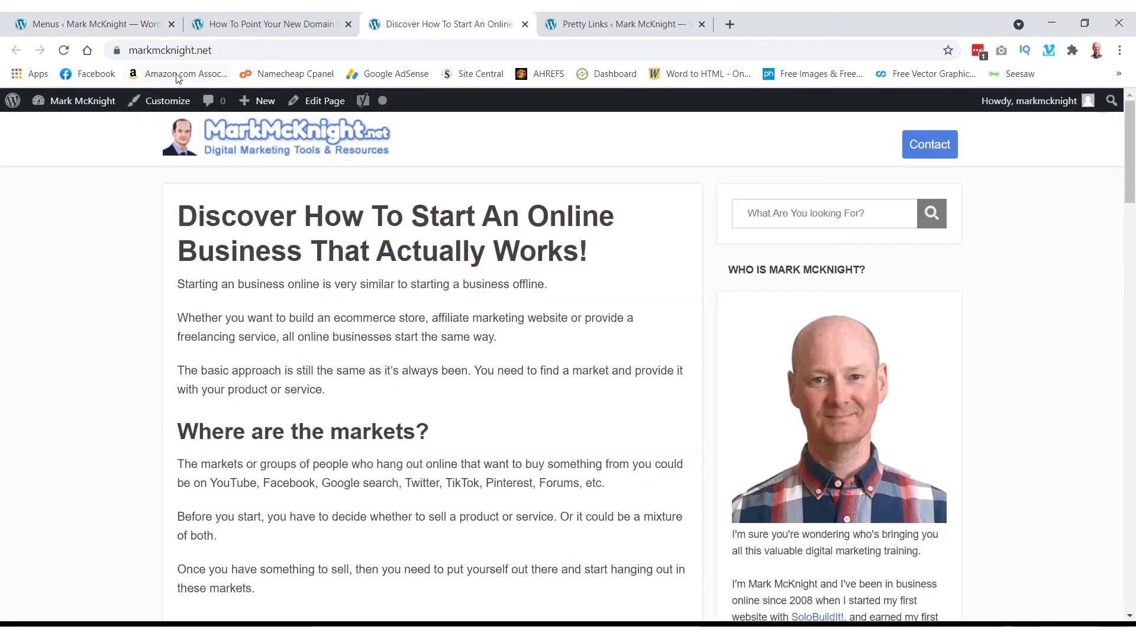
pyautogui.click(63, 52)
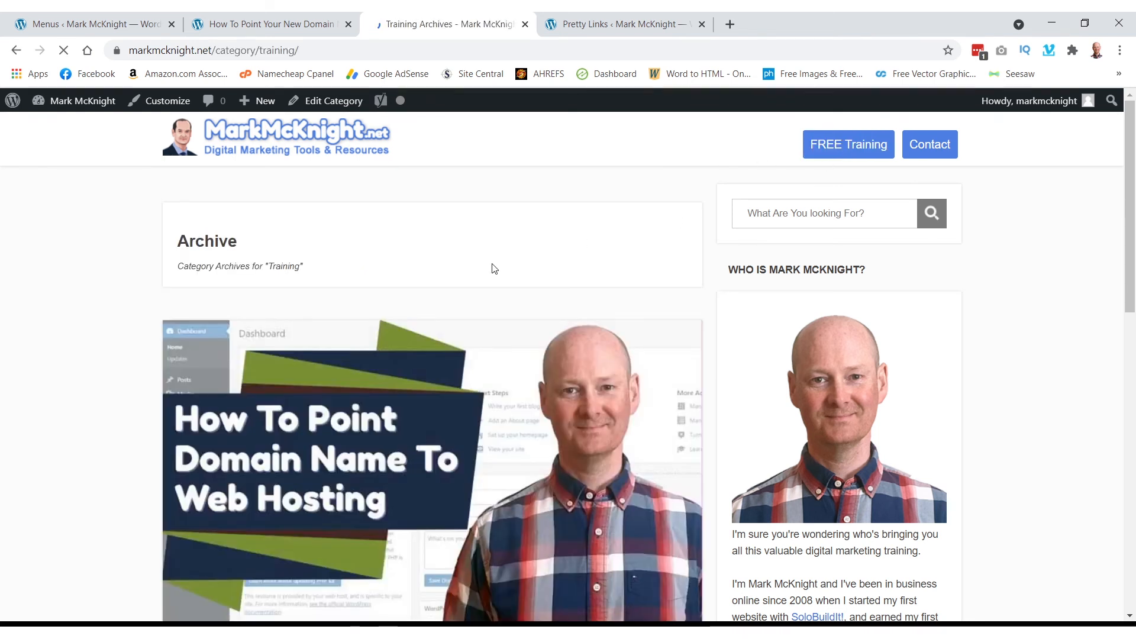
pyautogui.scroll(-10, 146, 325)
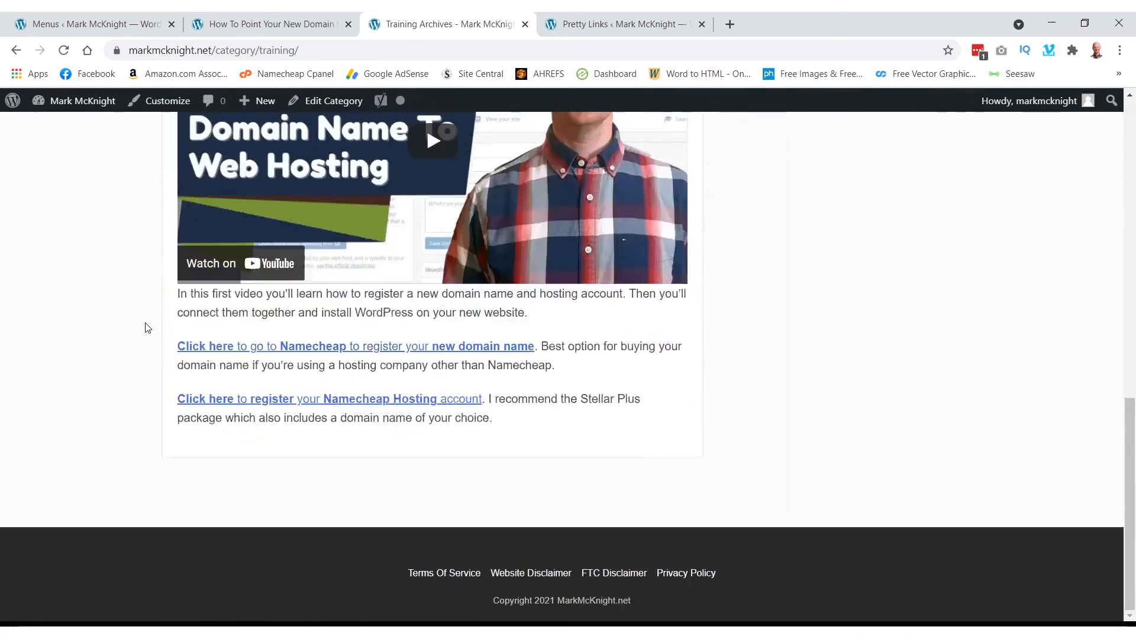
pyautogui.scroll(10, 146, 325)
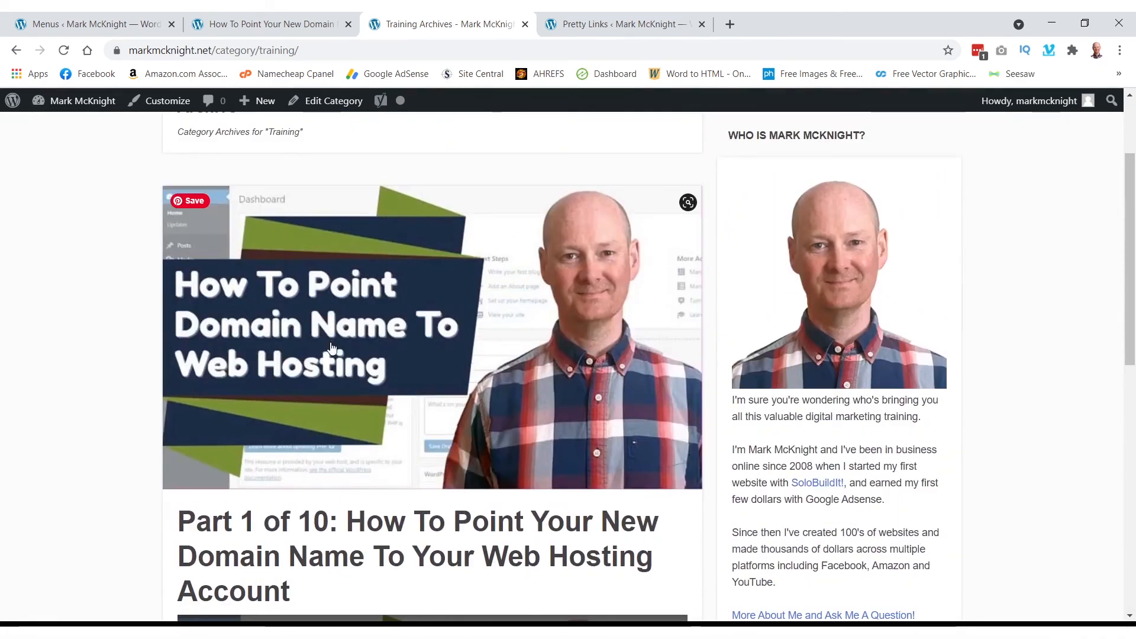
pyautogui.scroll(-8, 142, 341)
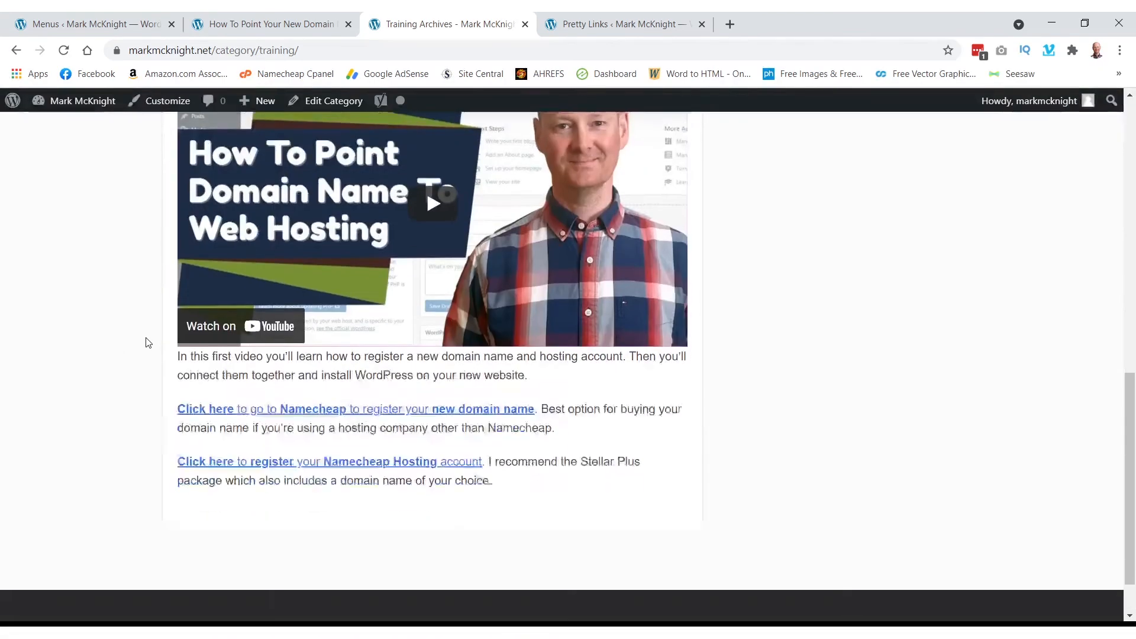
# Examine how the post's featured image, embedded video and full text are laid out in the Training category archive.
pyautogui.scroll(7, 145, 338)
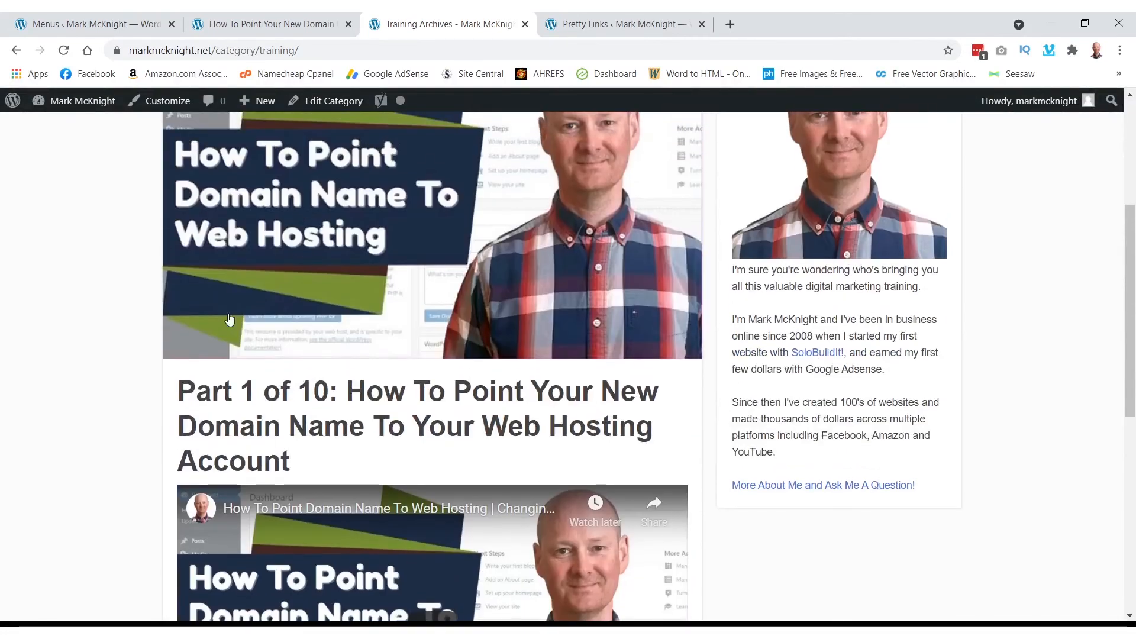
pyautogui.scroll(-5, 165, 241)
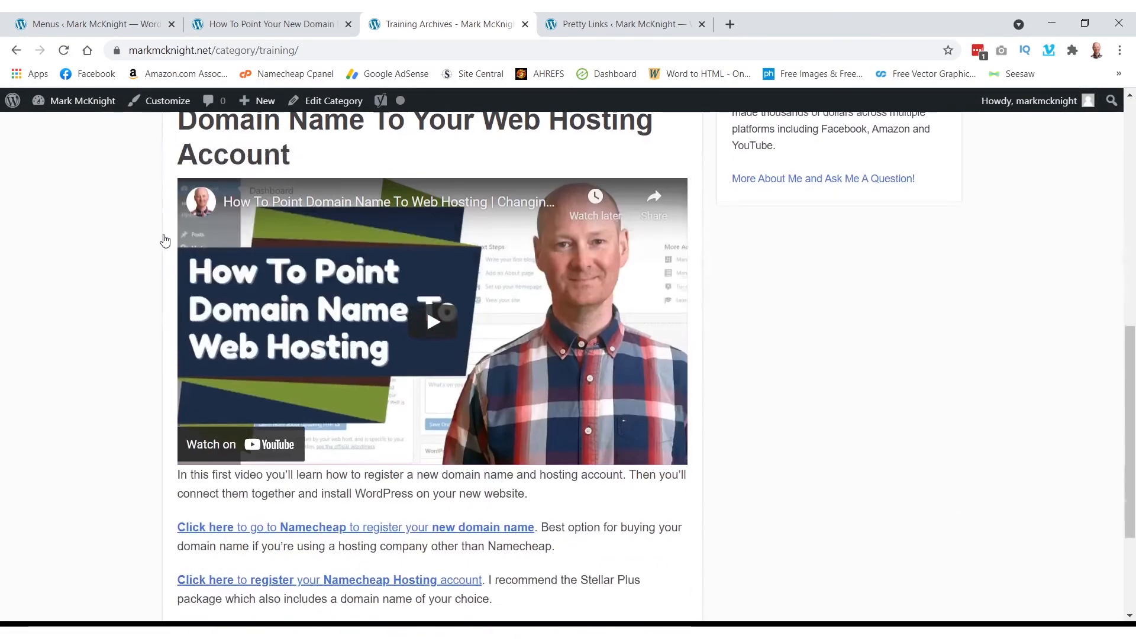
pyautogui.scroll(-3, 148, 300)
pyautogui.scroll(4, 150, 299)
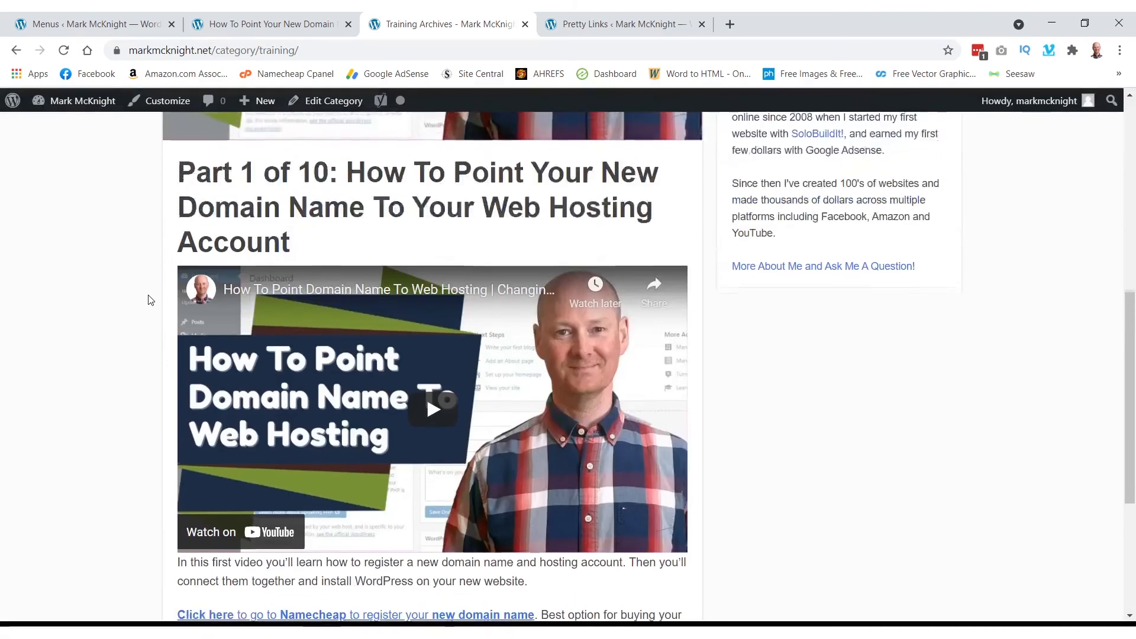
pyautogui.scroll(6, 148, 300)
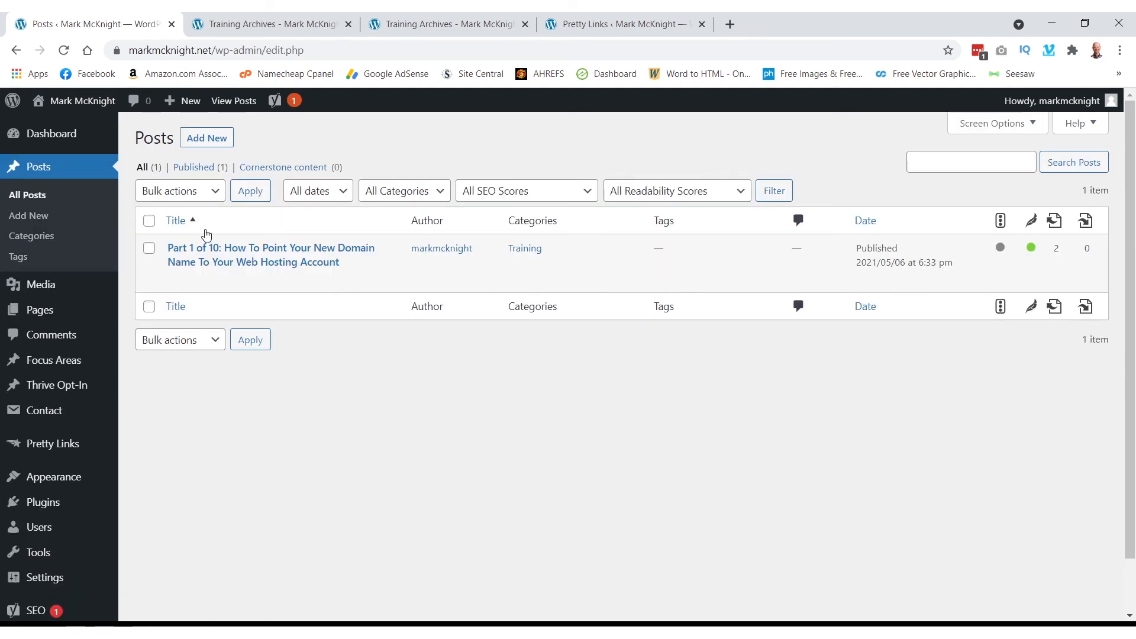
# Open the Part 1 of 10 post for editing, insert a Read More tag on a new line above the video shortcode, and update the post.
pyautogui.click(179, 282)
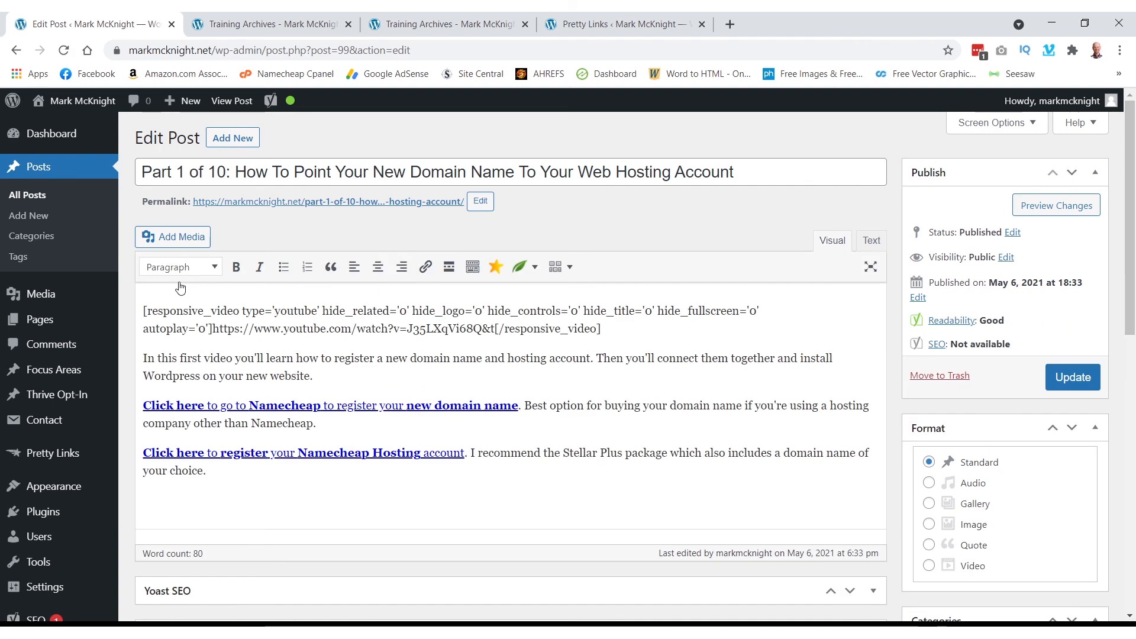
pyautogui.click(143, 312)
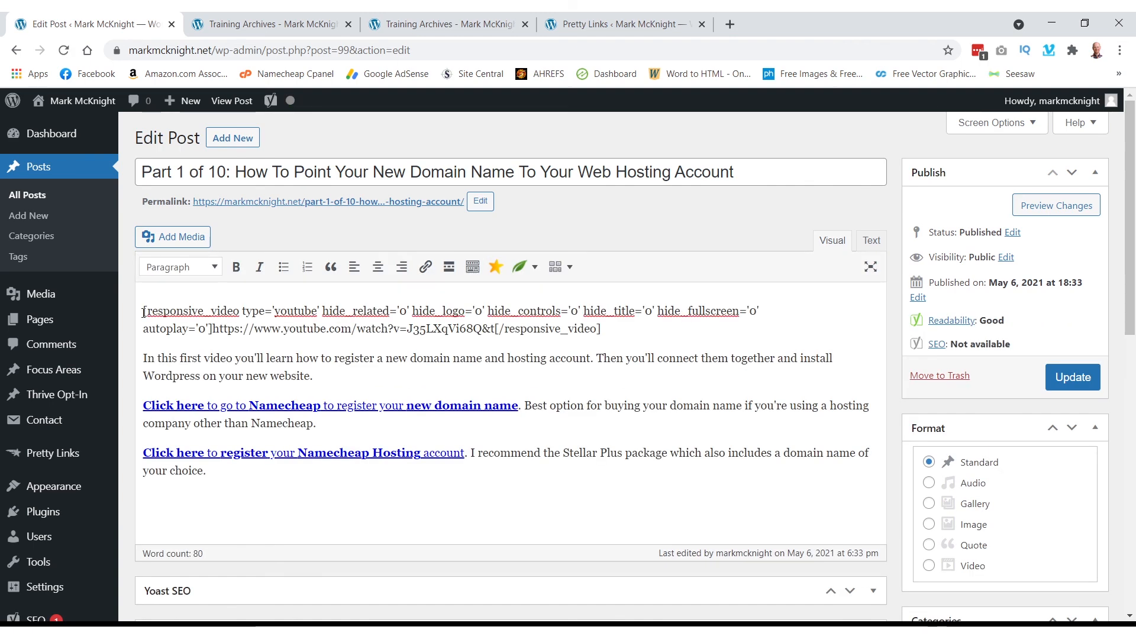
pyautogui.press('Return')
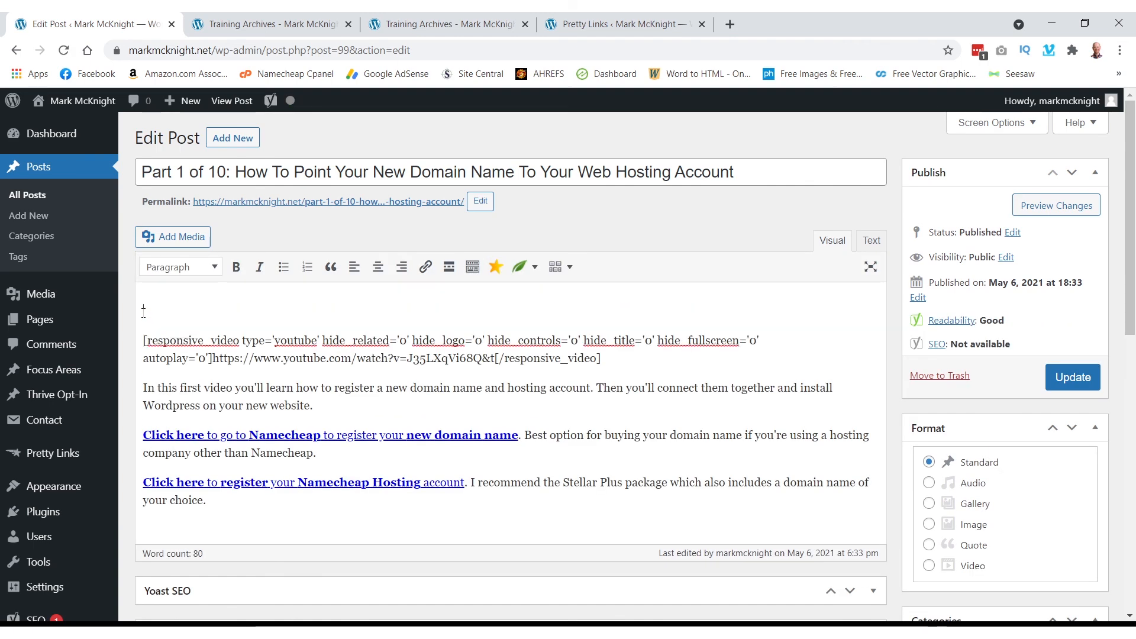
pyautogui.click(450, 274)
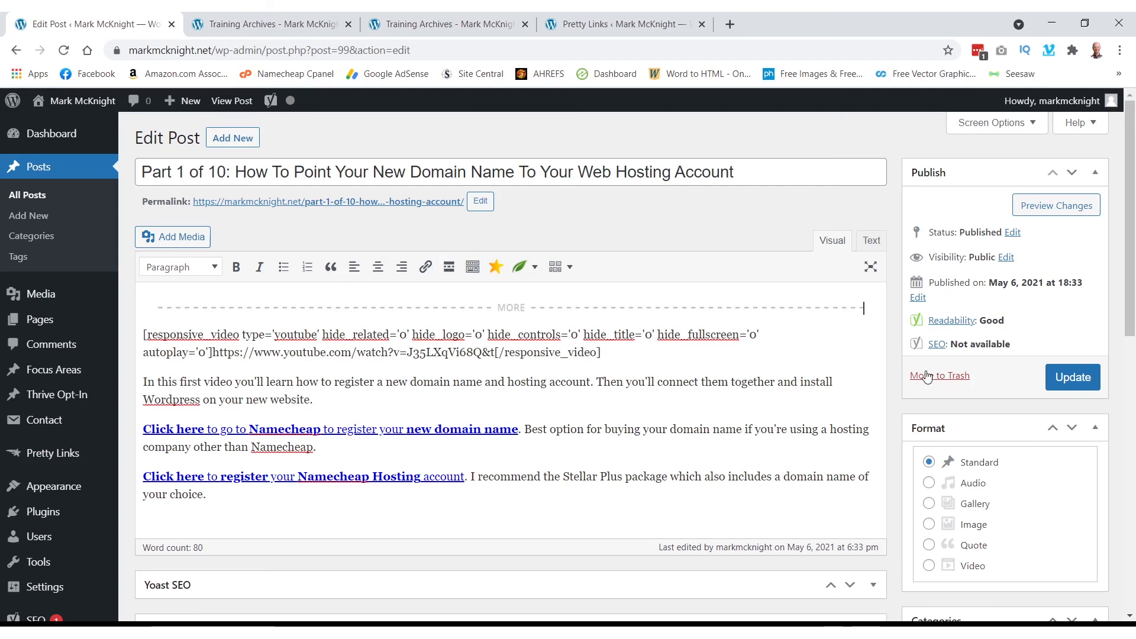
pyautogui.click(1061, 372)
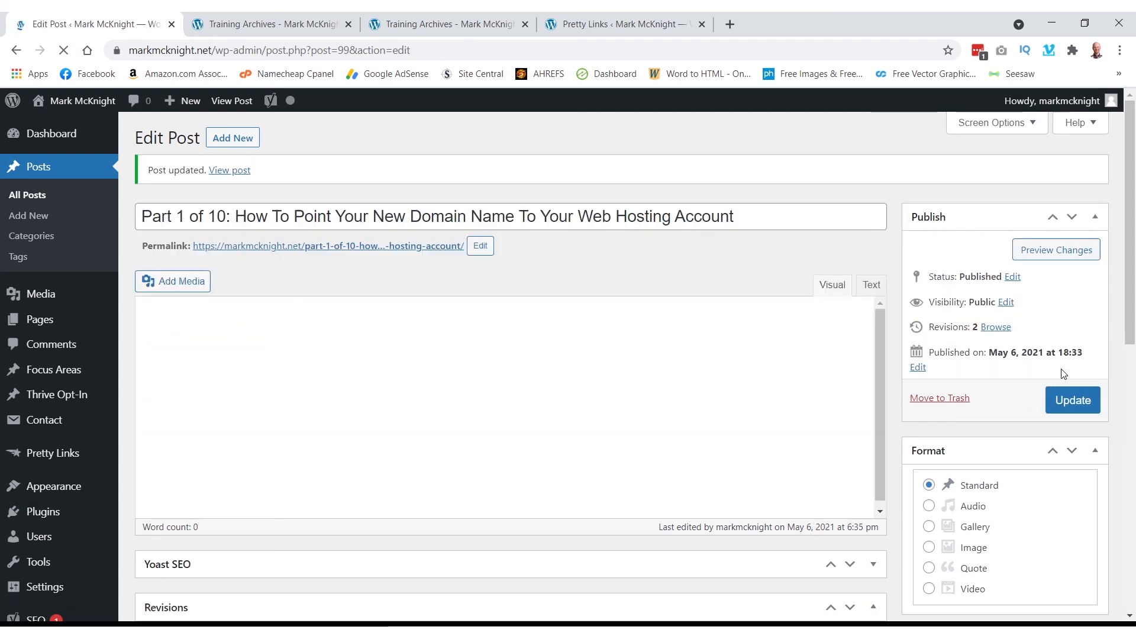
# Reload the live Training category archive and check how the post excerpt appears with the Read More break.
pyautogui.click(303, 33)
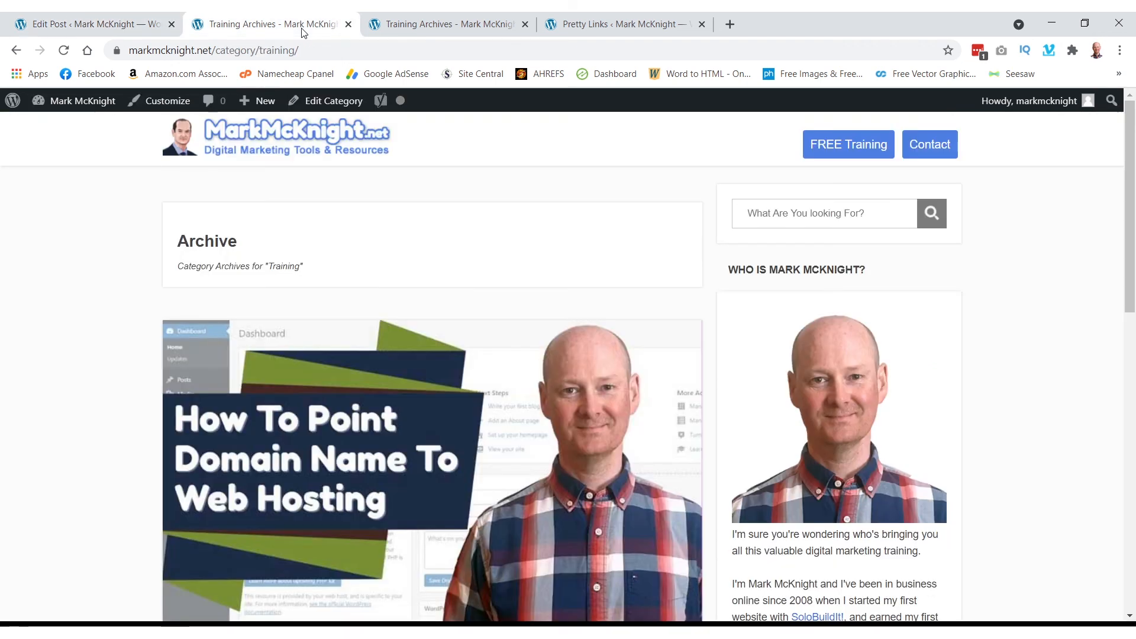
pyautogui.click(64, 51)
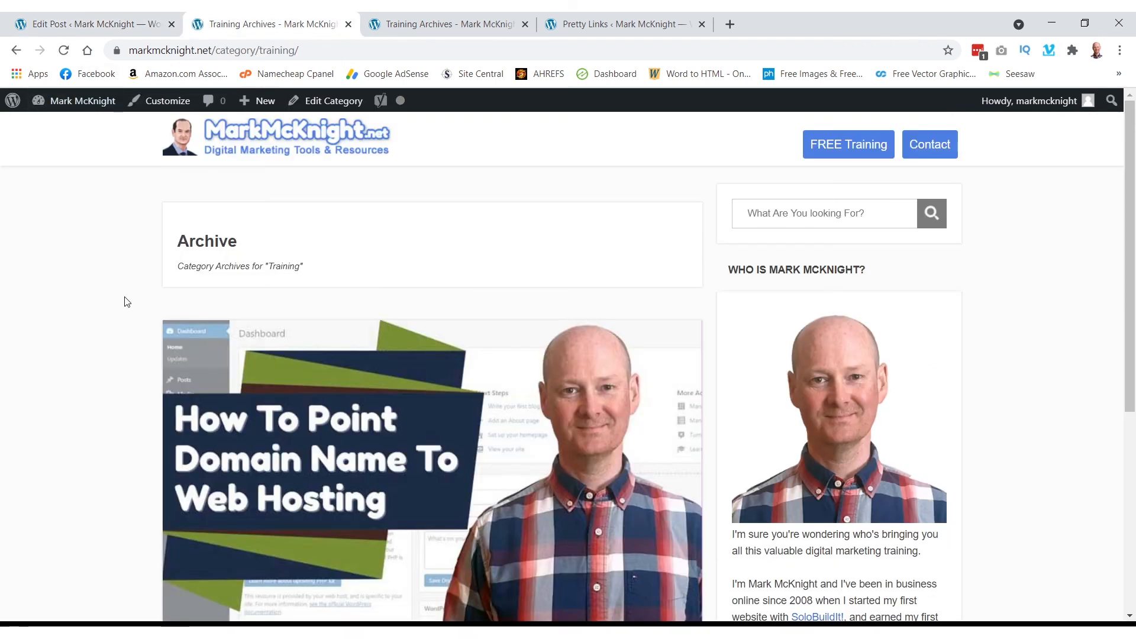
pyautogui.scroll(-6, 125, 302)
pyautogui.scroll(3, 124, 302)
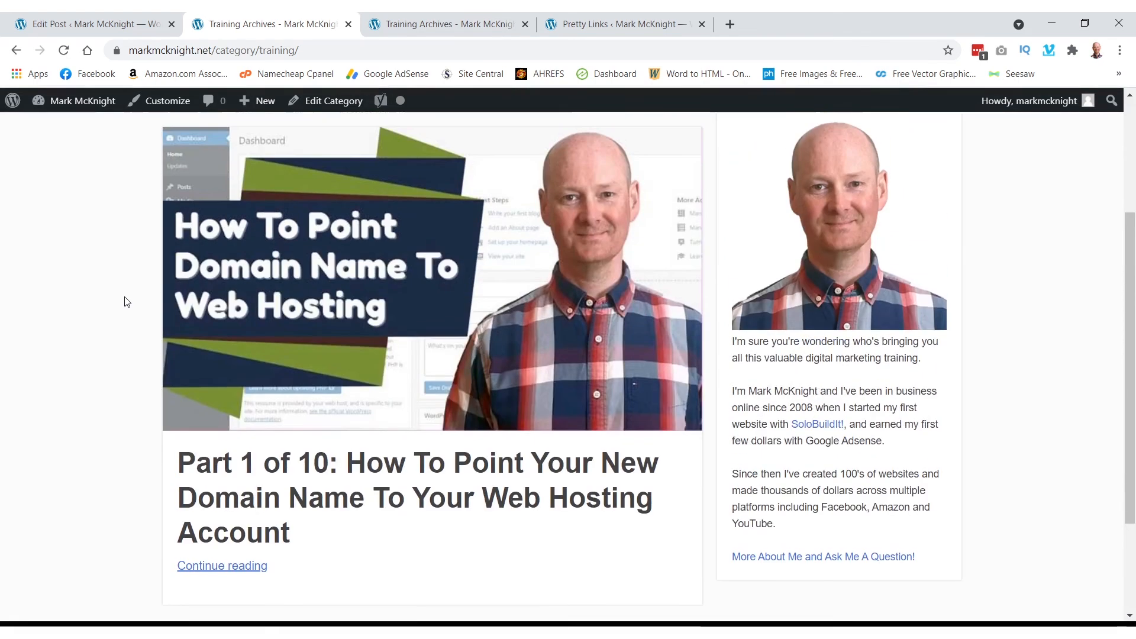
pyautogui.scroll(3, 125, 302)
pyautogui.scroll(-6, 125, 302)
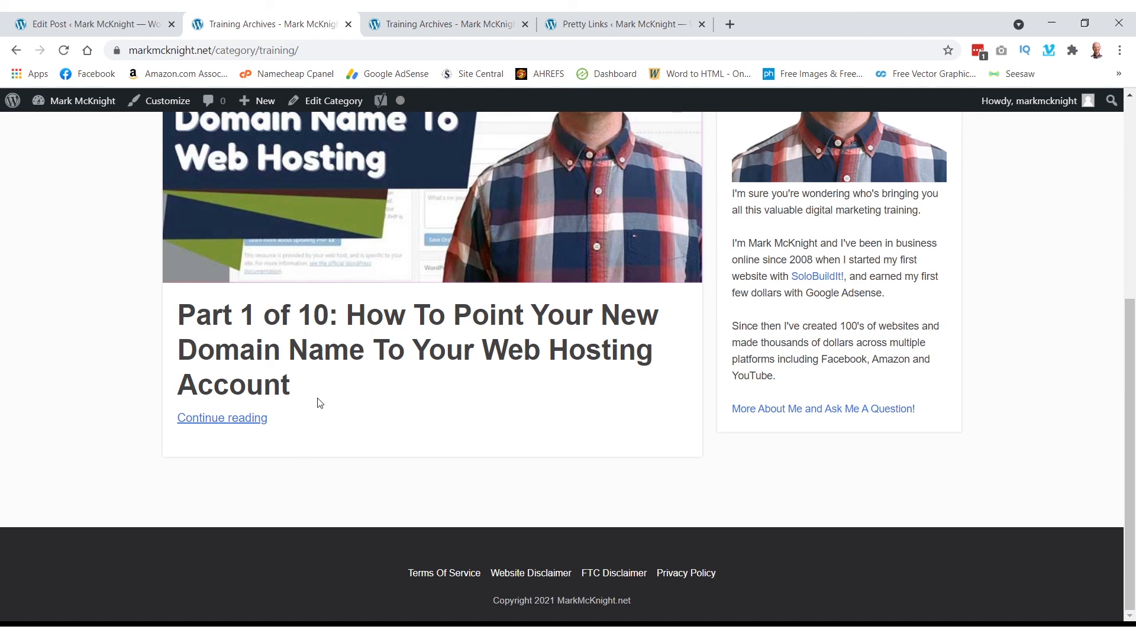
# Open the full post through its Continue reading link and review the page down to the comment section.
pyautogui.click(245, 422)
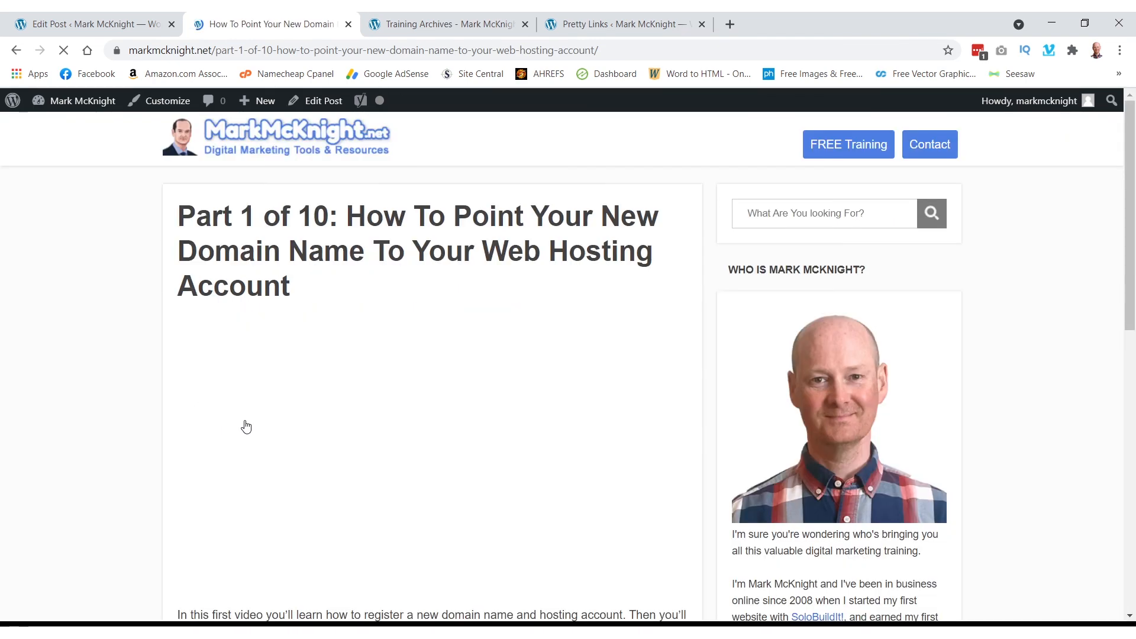
pyautogui.scroll(-10, 553, 251)
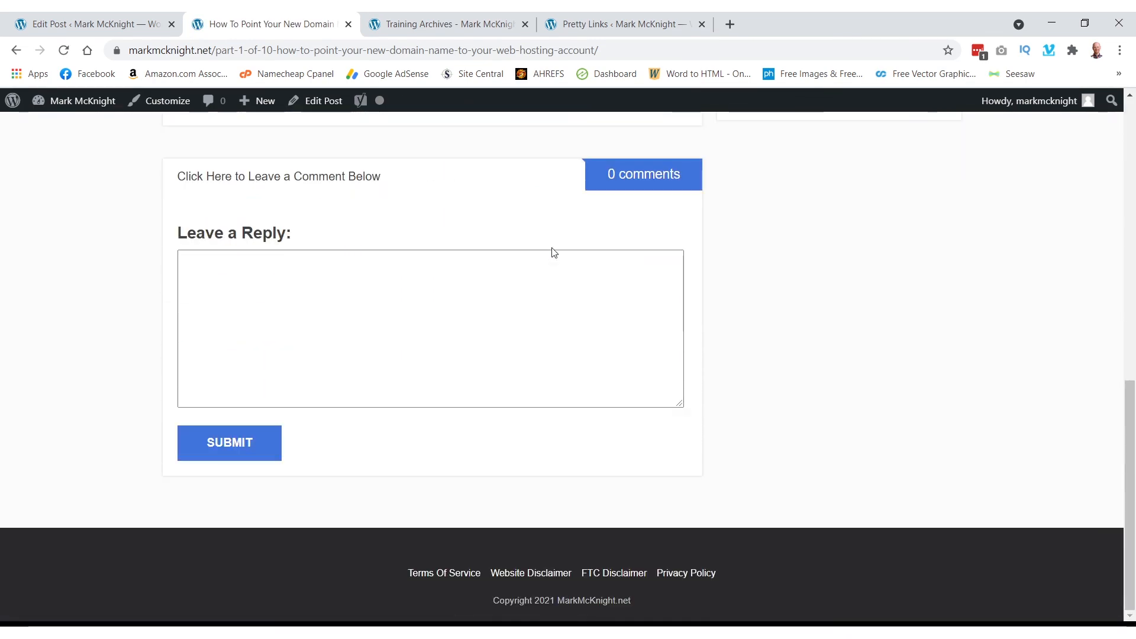
pyautogui.scroll(6, 551, 251)
pyautogui.scroll(5, 552, 252)
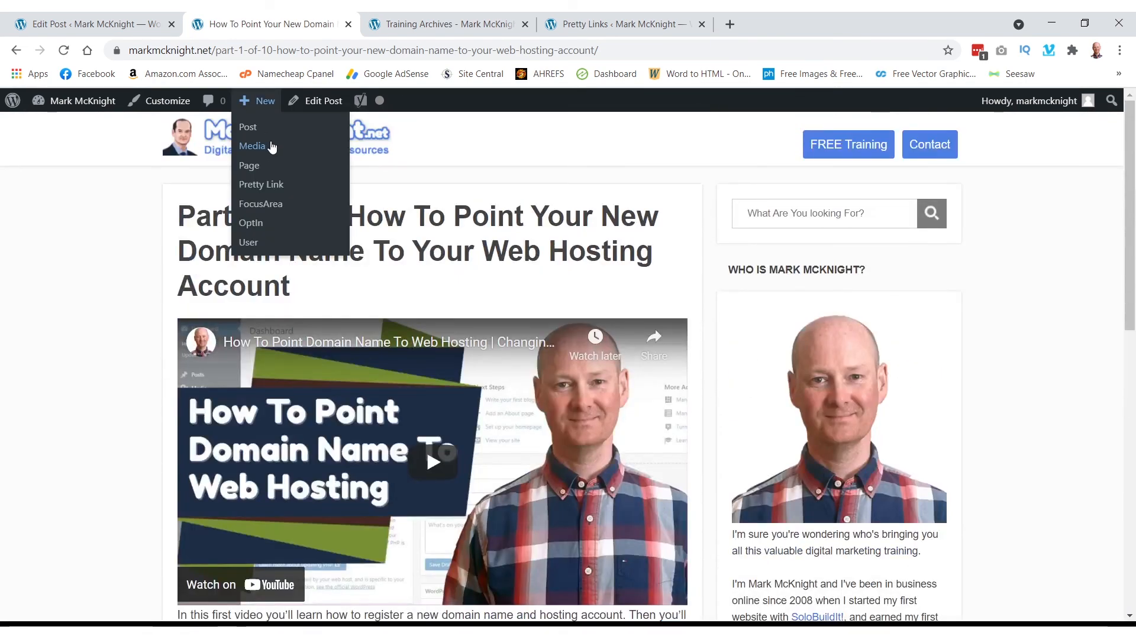